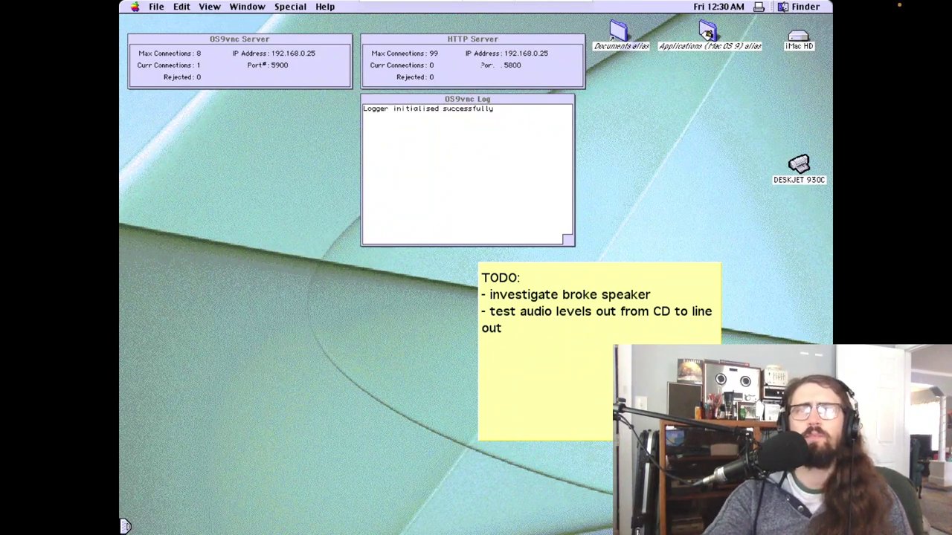
{"action": "left_click", "coordinate": [719, 10]}
{"action": "left_click", "coordinate": [717, 5]}
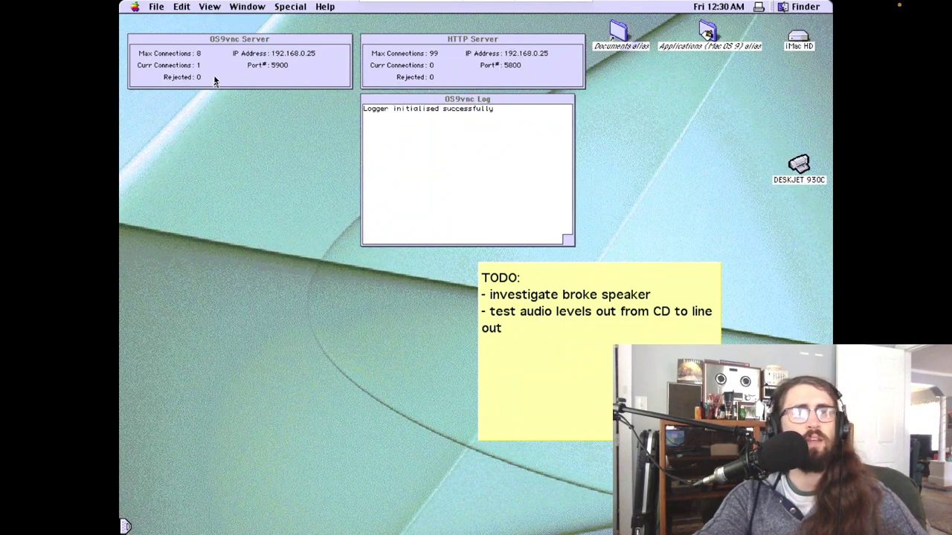
{"action": "left_click", "coordinate": [204, 42]}
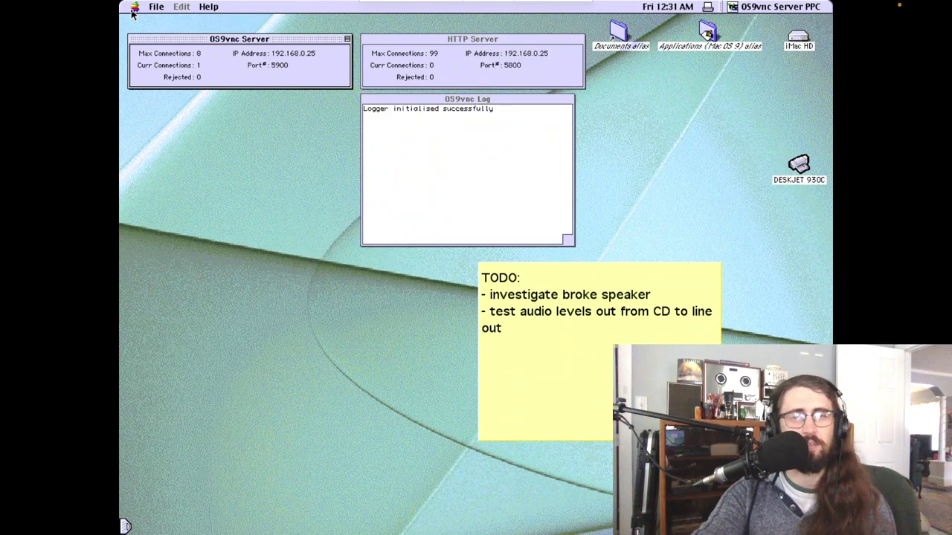
{"action": "left_click", "coordinate": [135, 8]}
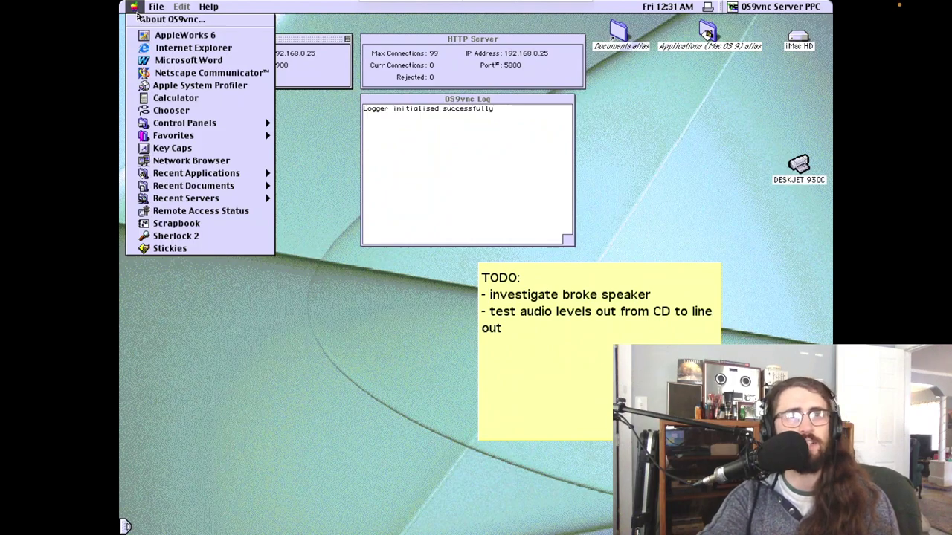
{"action": "mouse_move", "coordinate": [228, 127]}
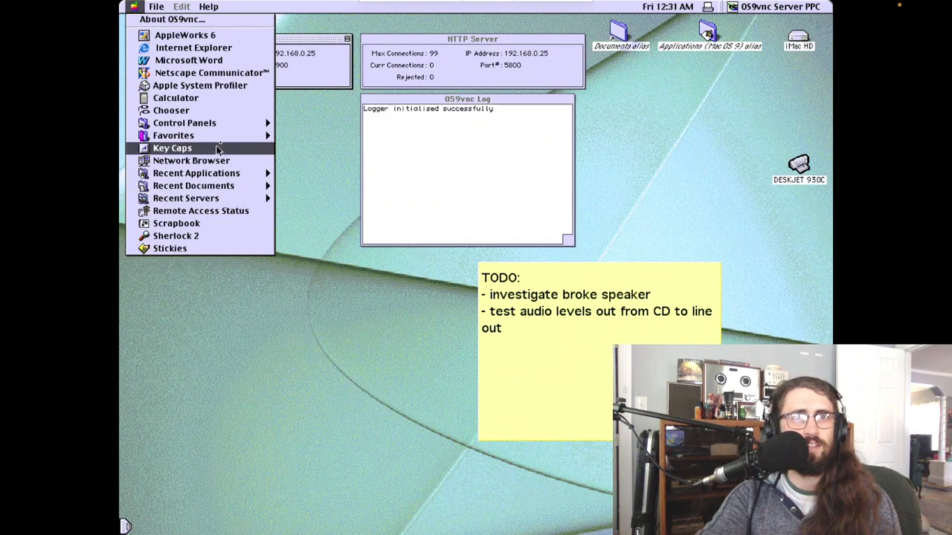
{"action": "mouse_move", "coordinate": [254, 188]}
{"action": "mouse_move", "coordinate": [144, 168]}
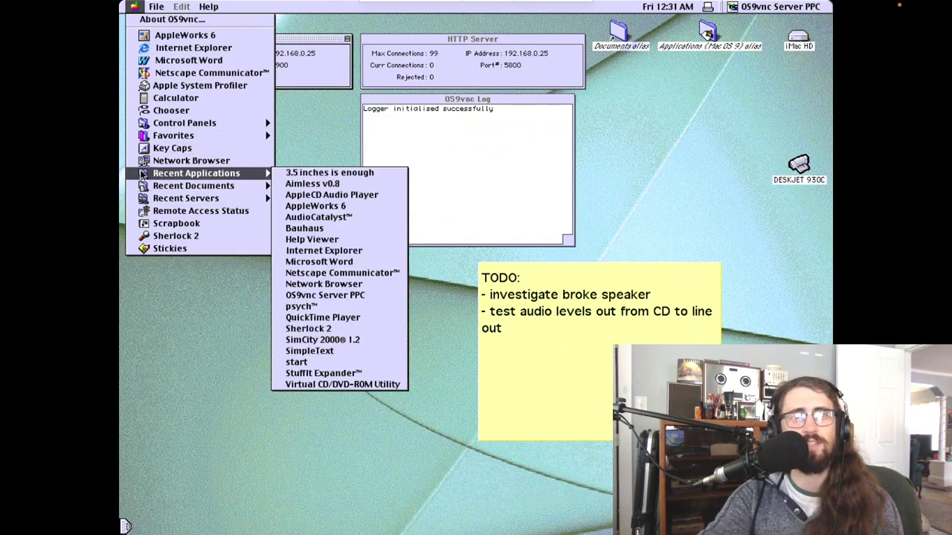
{"action": "left_click", "coordinate": [658, 95]}
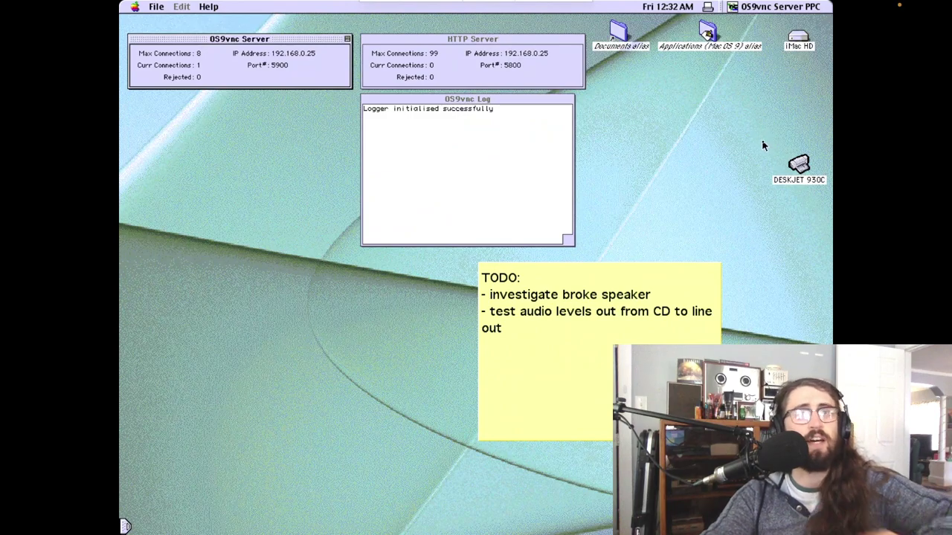
{"action": "left_click_drag", "start_coordinate": [754, 135], "coordinate": [824, 191]}
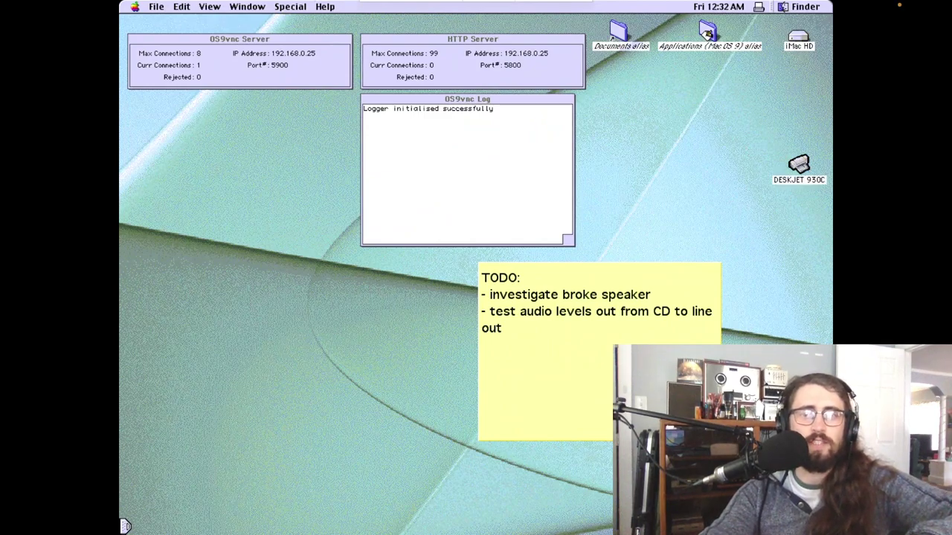
{"action": "left_click_drag", "start_coordinate": [789, 357], "coordinate": [708, 159]}
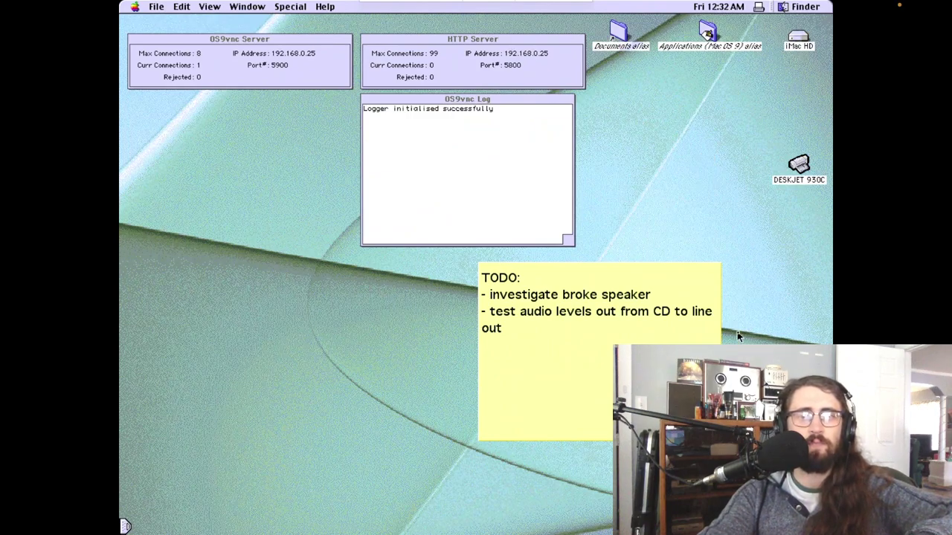
{"action": "left_click", "coordinate": [661, 273]}
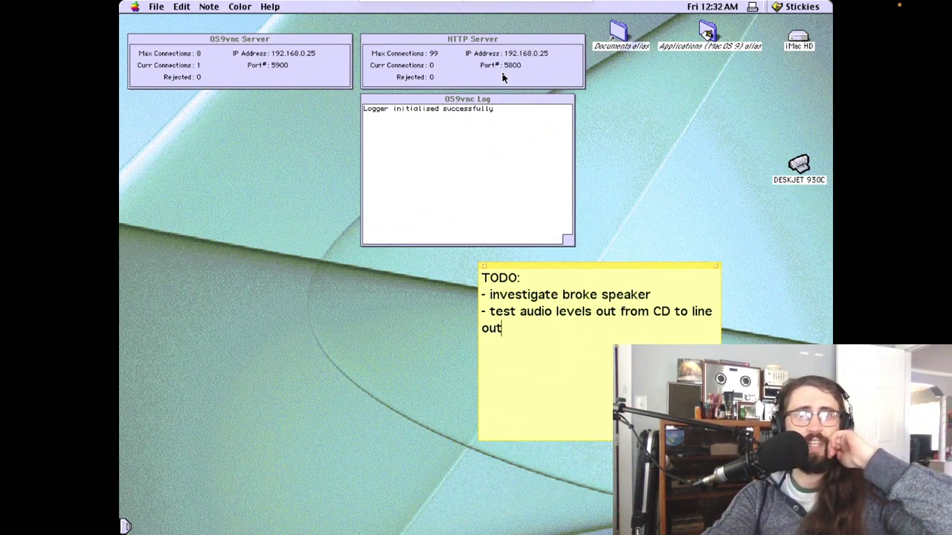
{"action": "left_click", "coordinate": [503, 104]}
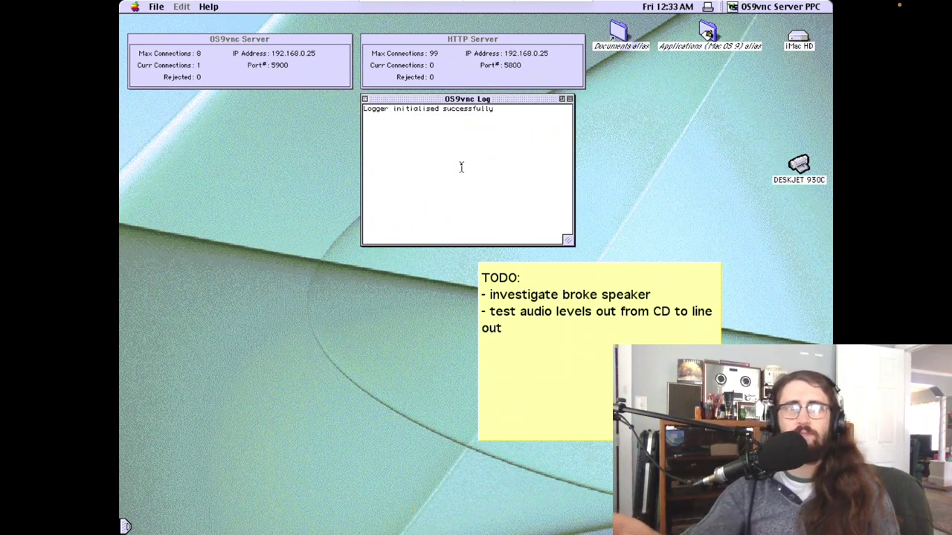
{"action": "left_click", "coordinate": [136, 8]}
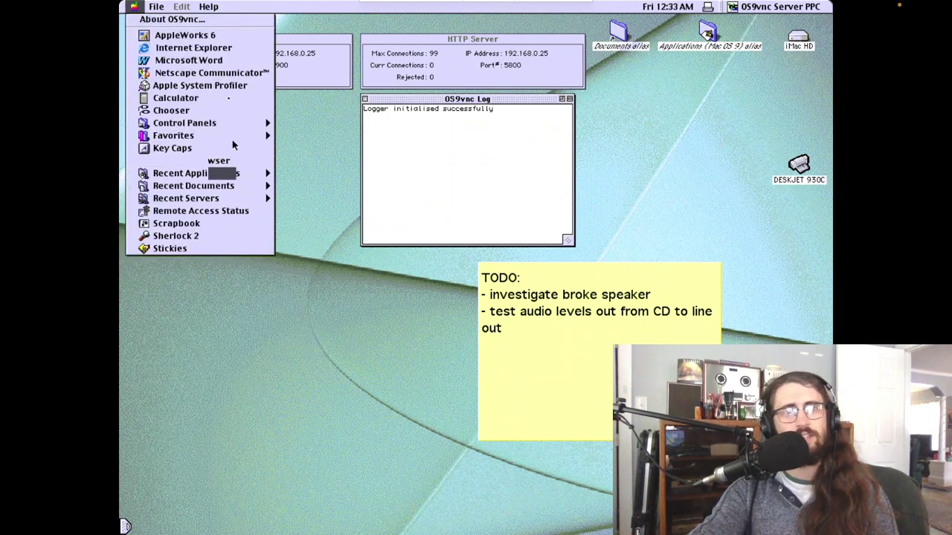
{"action": "mouse_move", "coordinate": [213, 204]}
{"action": "mouse_move", "coordinate": [220, 126]}
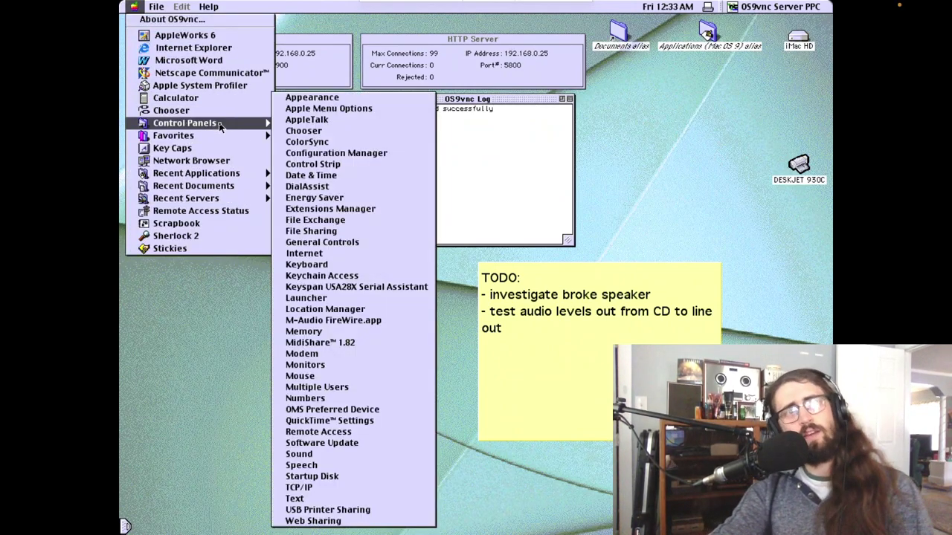
{"action": "left_click", "coordinate": [743, 131]}
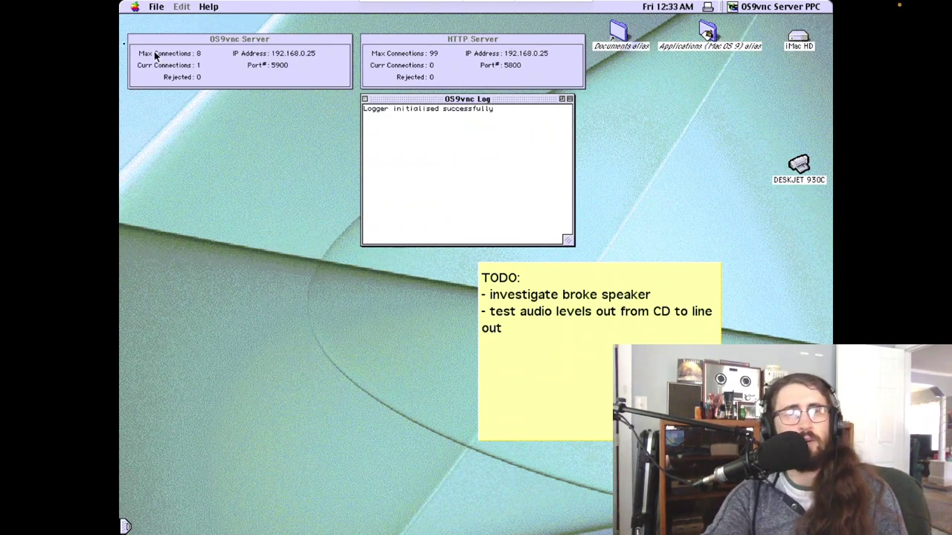
View the version and copyright information of the OS9vnc server, then dismiss it
{"action": "left_click", "coordinate": [134, 7]}
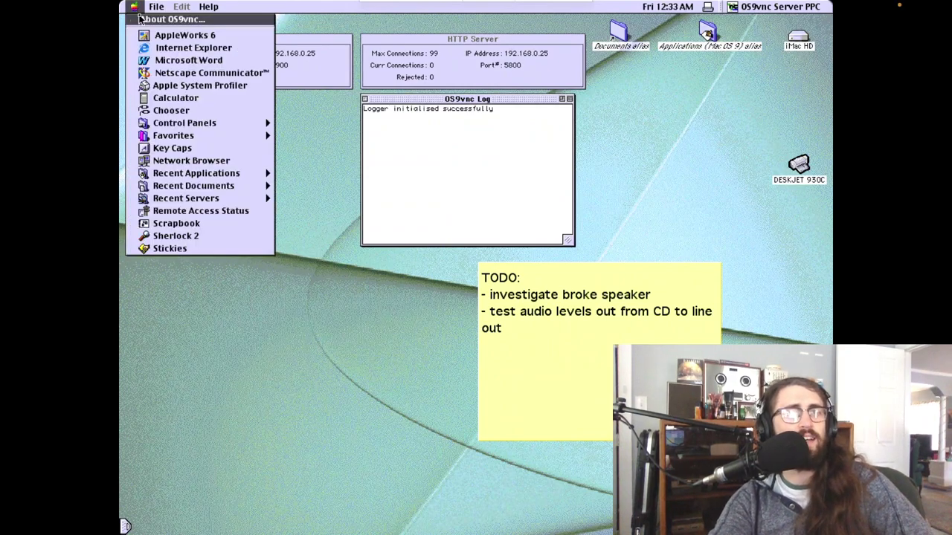
{"action": "left_click", "coordinate": [140, 19]}
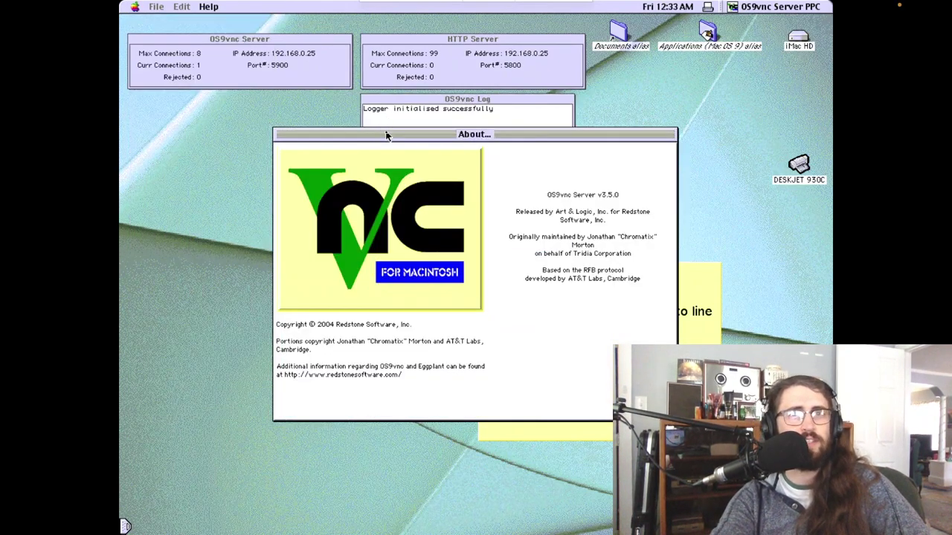
{"action": "left_click_drag", "start_coordinate": [385, 136], "coordinate": [299, 117]}
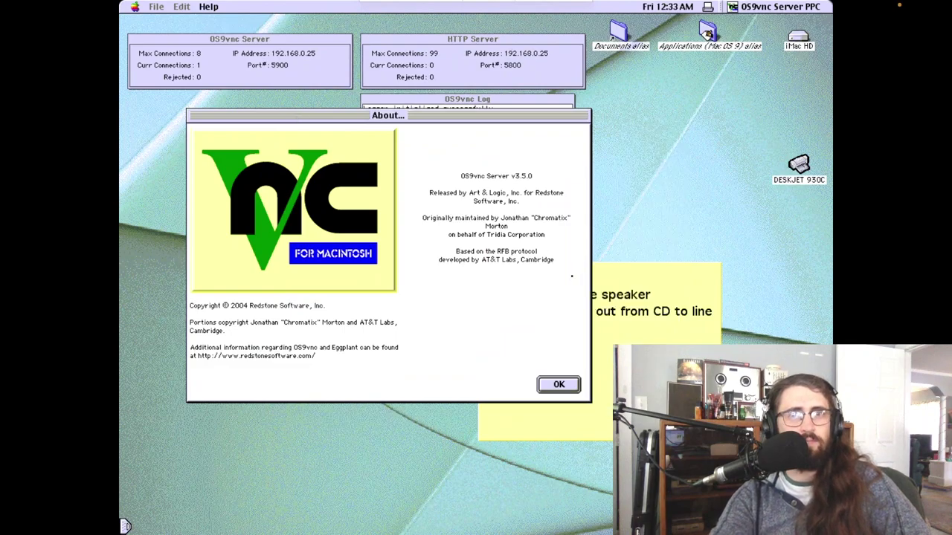
{"action": "left_click", "coordinate": [559, 384]}
Check this computer's system version and memory usage from the Finder, and close the information window
{"action": "left_click", "coordinate": [236, 156]}
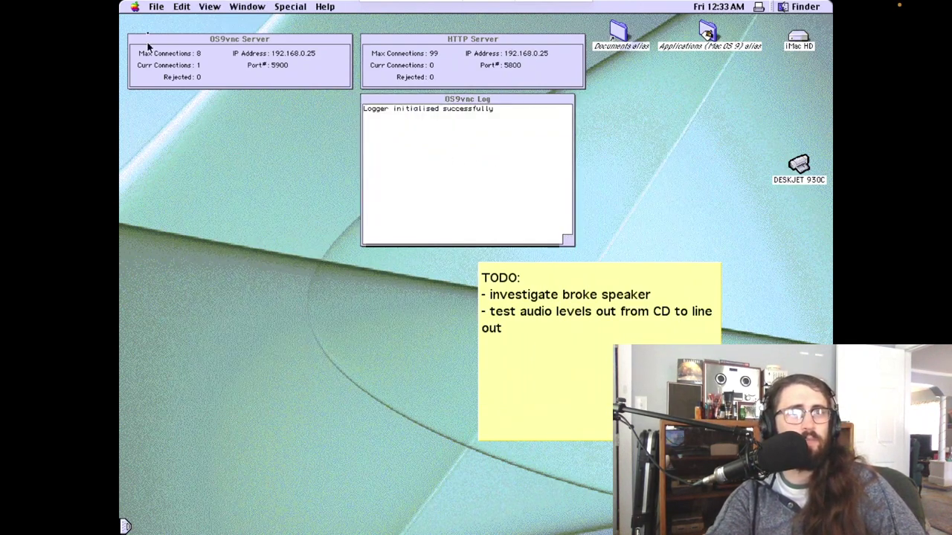
{"action": "left_click", "coordinate": [134, 6]}
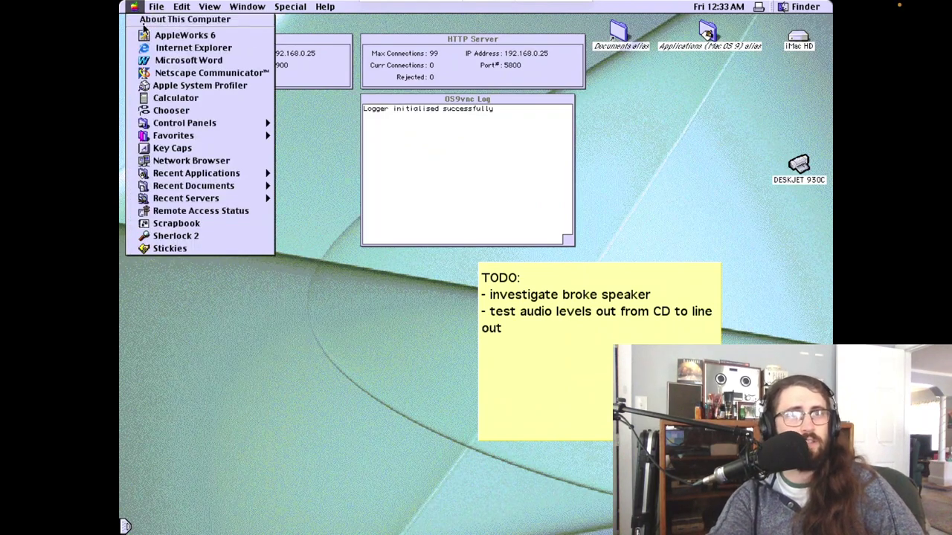
{"action": "left_click", "coordinate": [143, 20]}
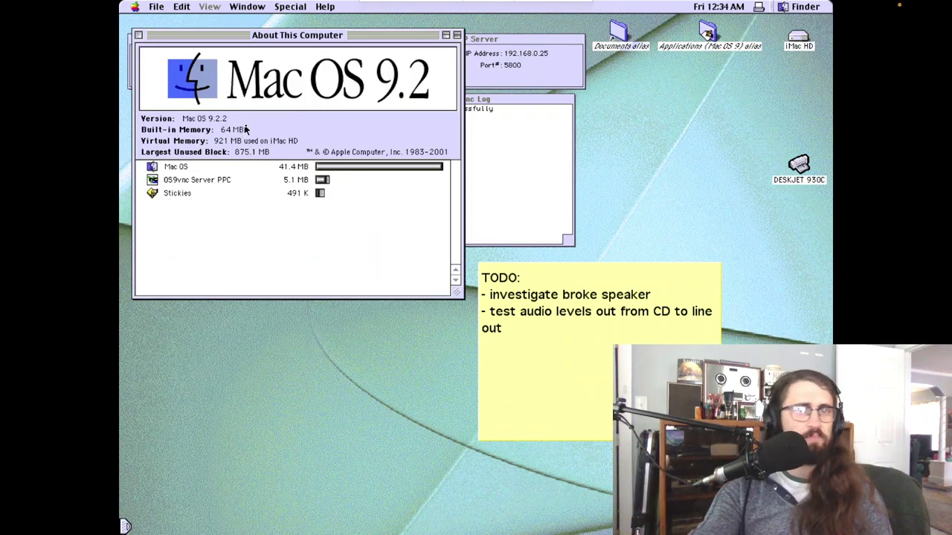
{"action": "left_click", "coordinate": [138, 36]}
{"action": "left_click", "coordinate": [134, 7]}
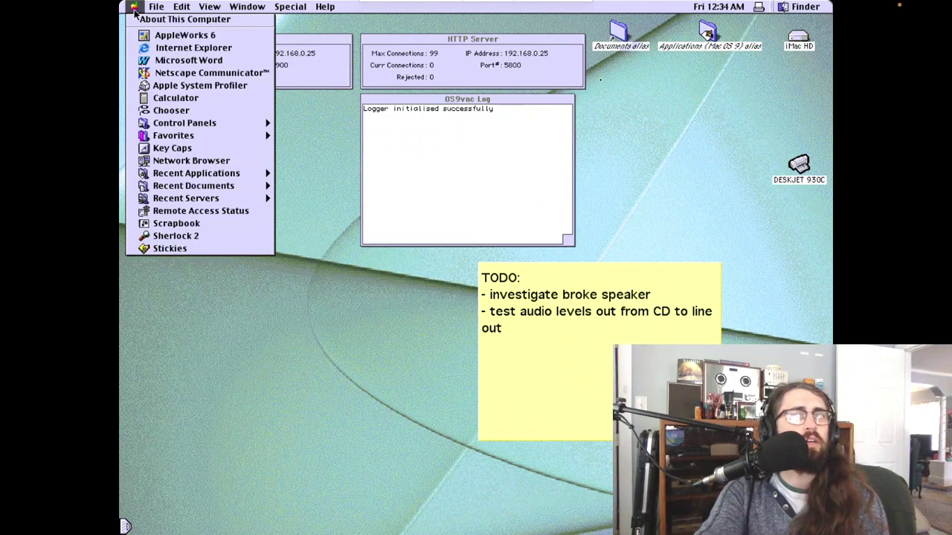
{"action": "left_click", "coordinate": [134, 11]}
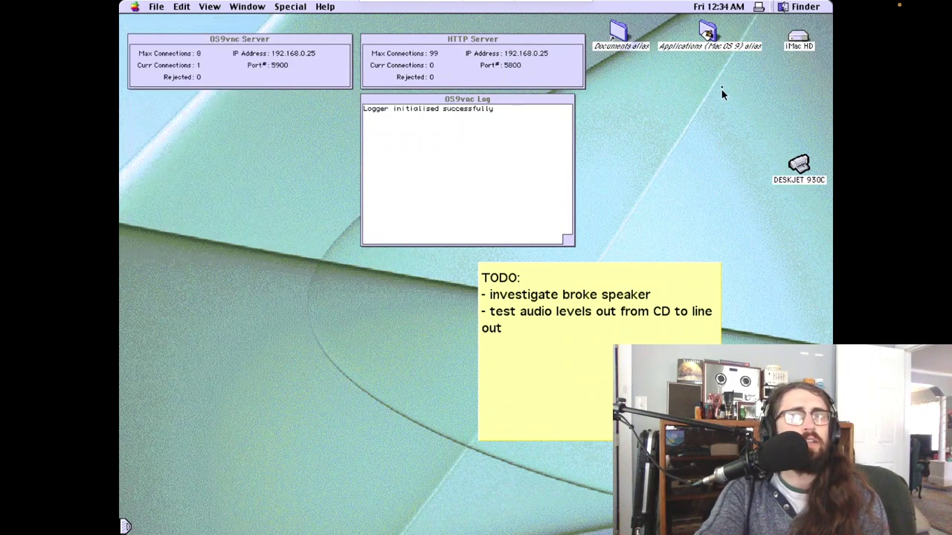
Open the Applications (Mac OS 9) folder and launch the psych™ program from the Pysche out folder
{"action": "double_click", "coordinate": [710, 32]}
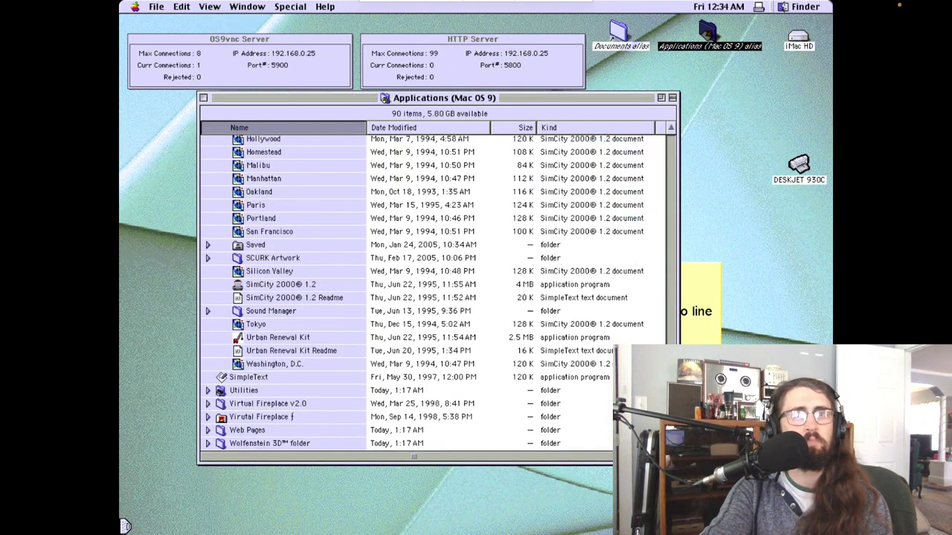
{"action": "scroll", "coordinate": [669, 234], "scroll_direction": "up", "scroll_amount": 10}
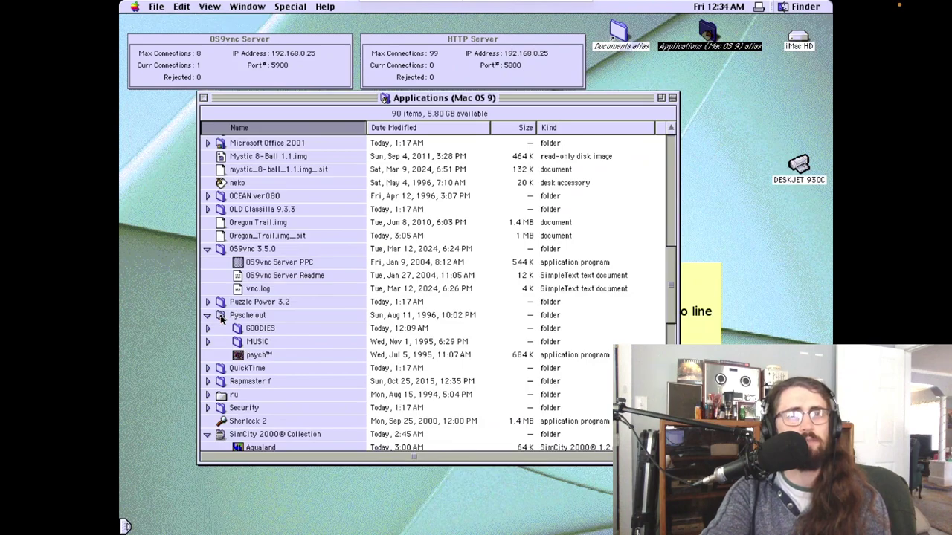
{"action": "double_click", "coordinate": [238, 357]}
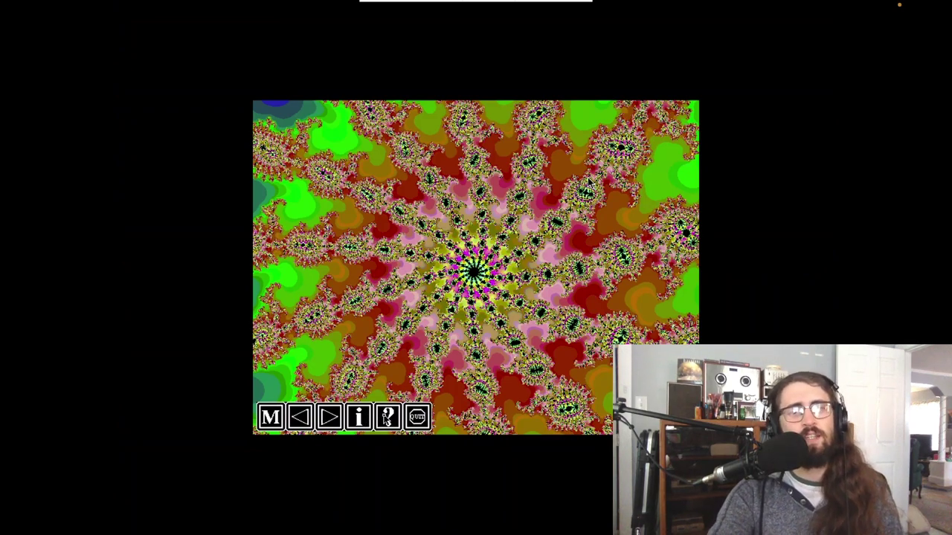
Open the tutorial and setup section, read the explanation of each of the six menu bar controls, and leave the section
{"action": "left_click", "coordinate": [387, 416]}
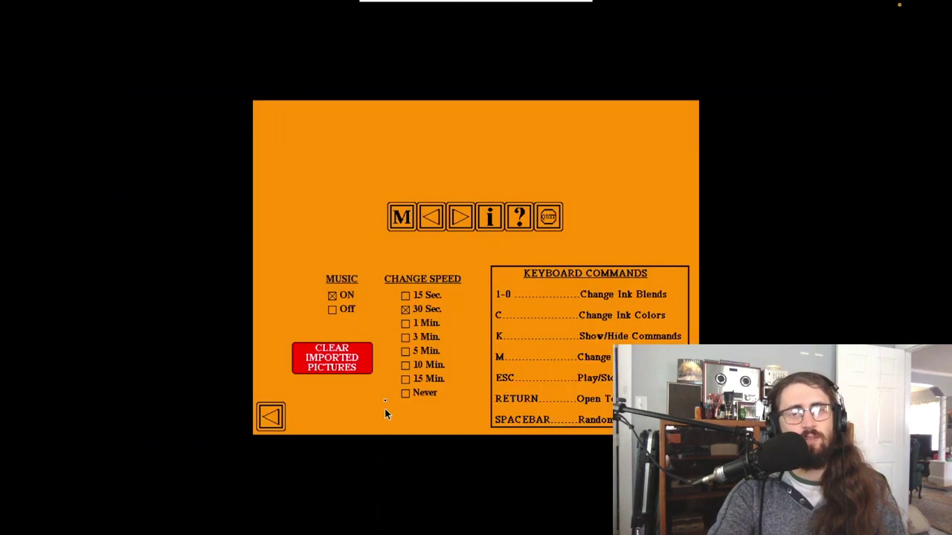
{"action": "left_click", "coordinate": [400, 218]}
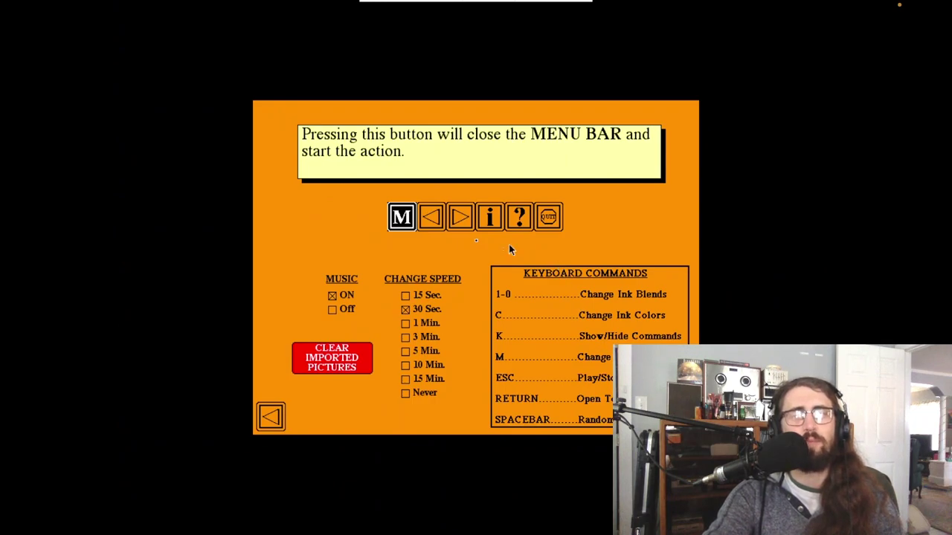
{"action": "left_click", "coordinate": [432, 217]}
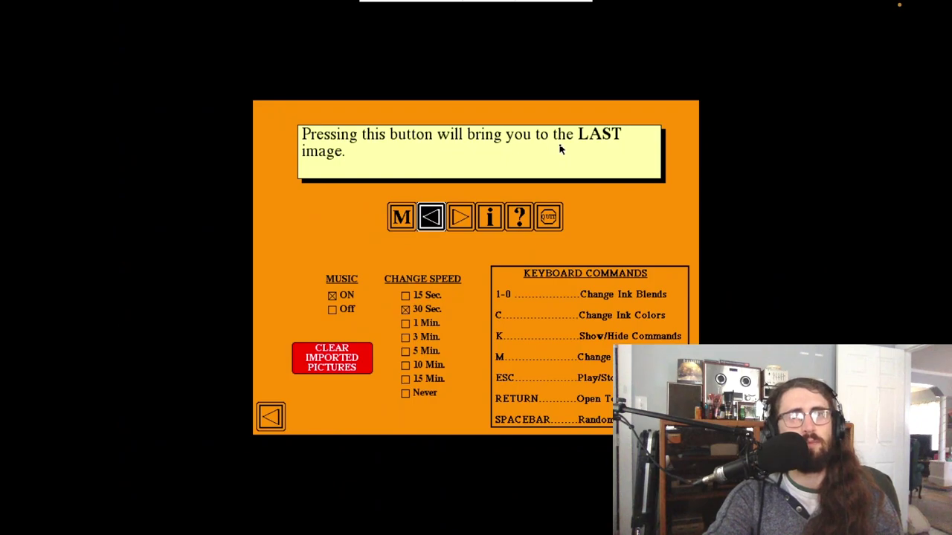
{"action": "left_click", "coordinate": [461, 216]}
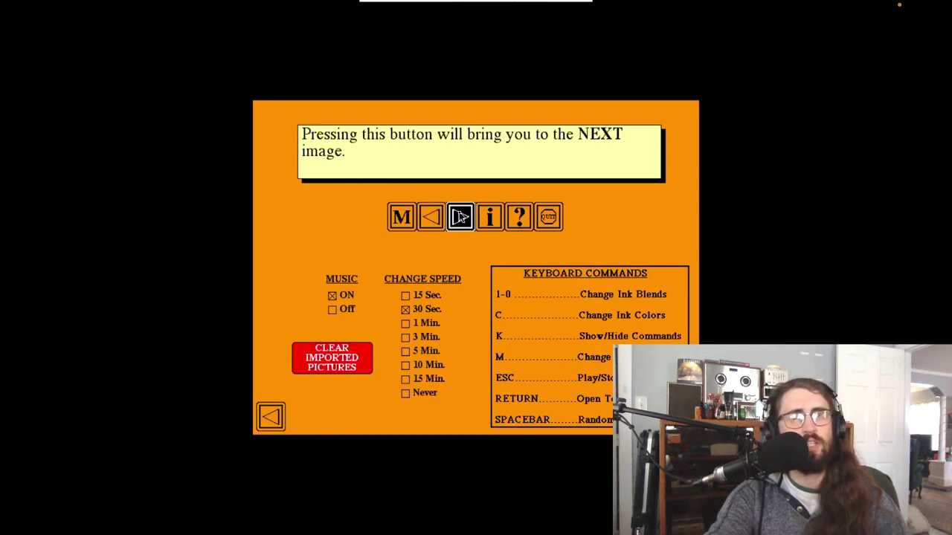
{"action": "left_click", "coordinate": [492, 220]}
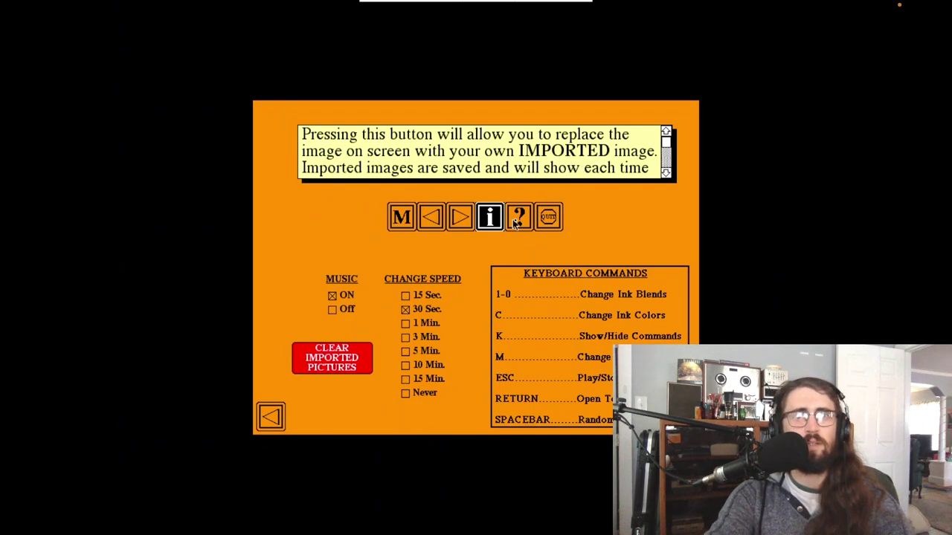
{"action": "left_click", "coordinate": [520, 221]}
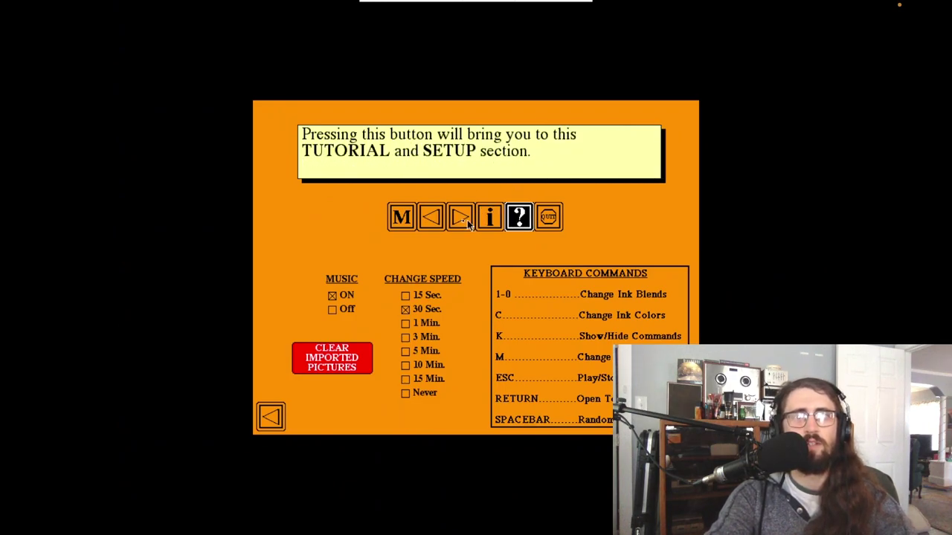
{"action": "left_click", "coordinate": [554, 215]}
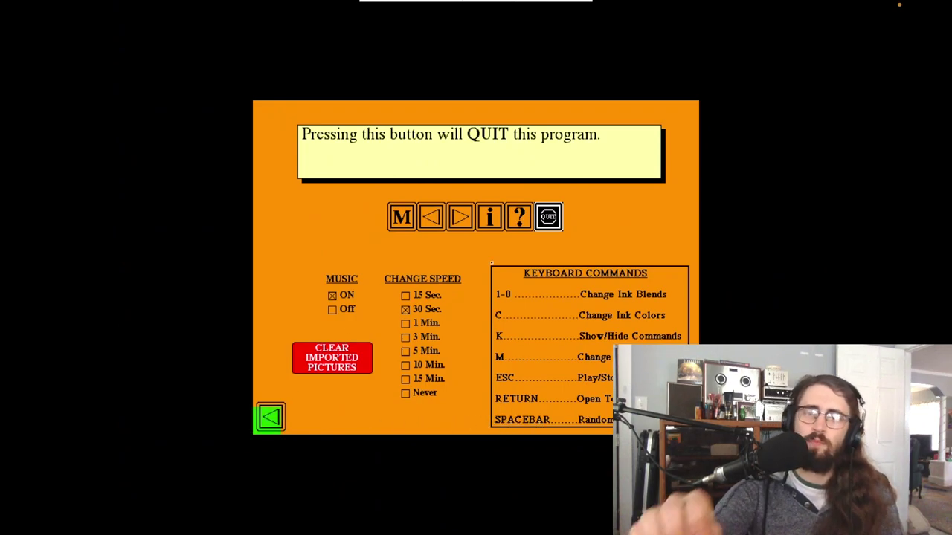
{"action": "left_click", "coordinate": [270, 417]}
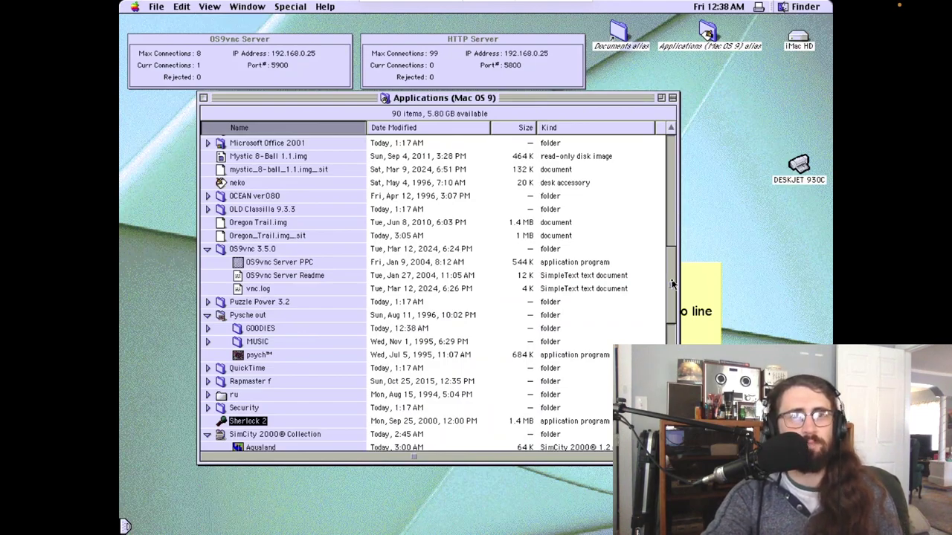
Launch the neko desk accessory from the Applications (Mac OS 9) folder, look at it, and quit it
{"action": "double_click", "coordinate": [221, 183]}
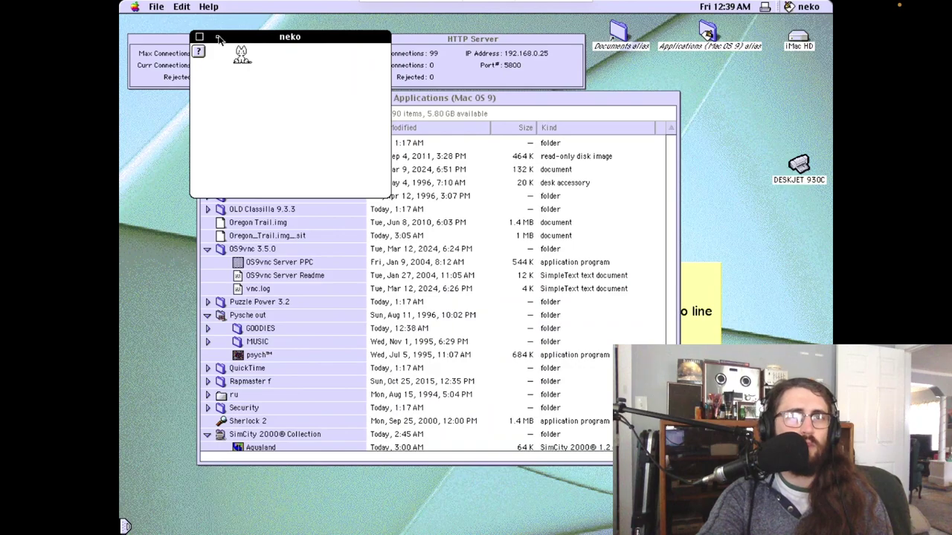
{"action": "left_click_drag", "start_coordinate": [221, 36], "coordinate": [212, 36]}
{"action": "left_click", "coordinate": [156, 7]}
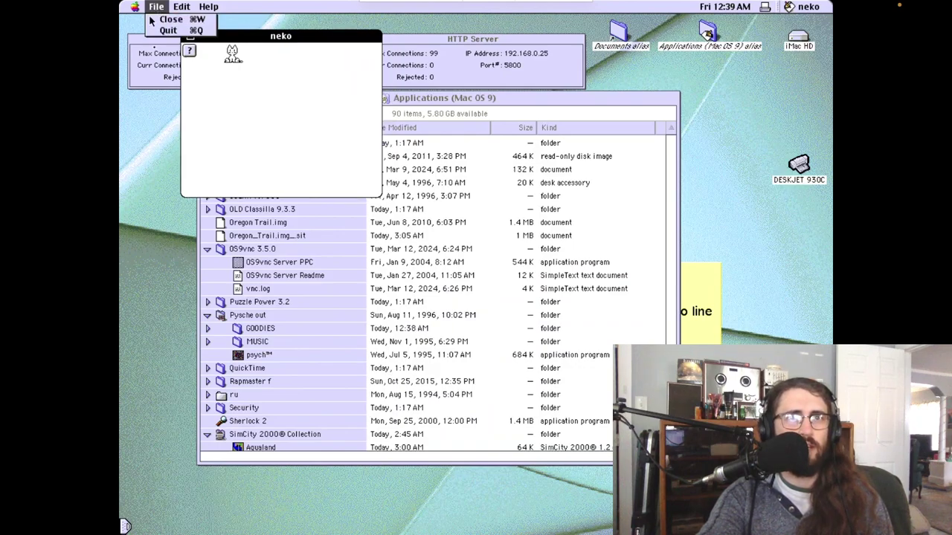
{"action": "left_click", "coordinate": [173, 32]}
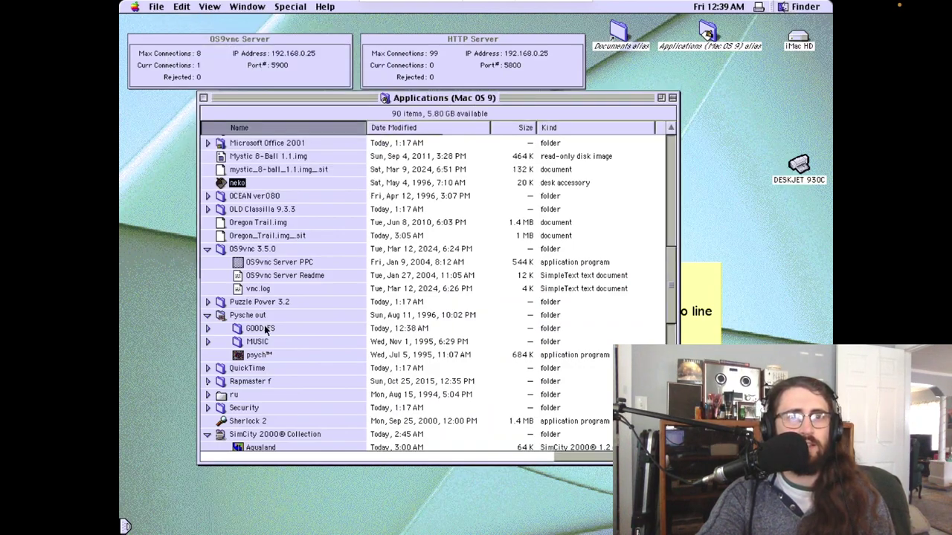
Launch Rapmaster from the Rapmaster f folder, dismiss the sound alert, and move its window up over the folder list
{"action": "left_click", "coordinate": [208, 382]}
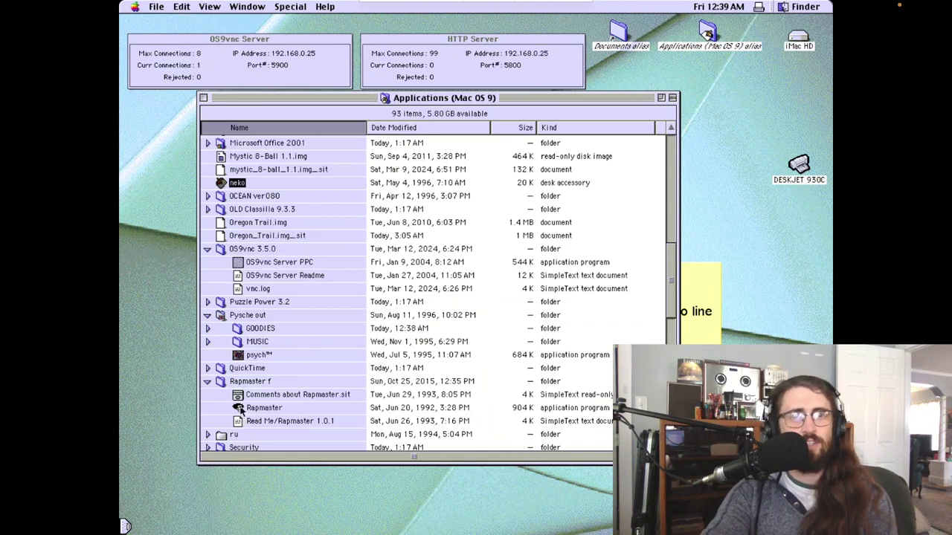
{"action": "double_click", "coordinate": [238, 408]}
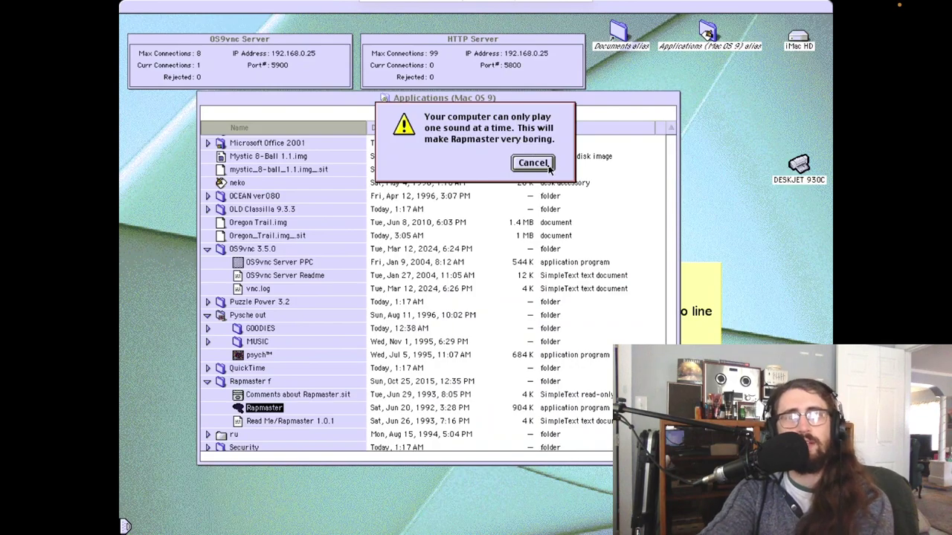
{"action": "left_click", "coordinate": [531, 165]}
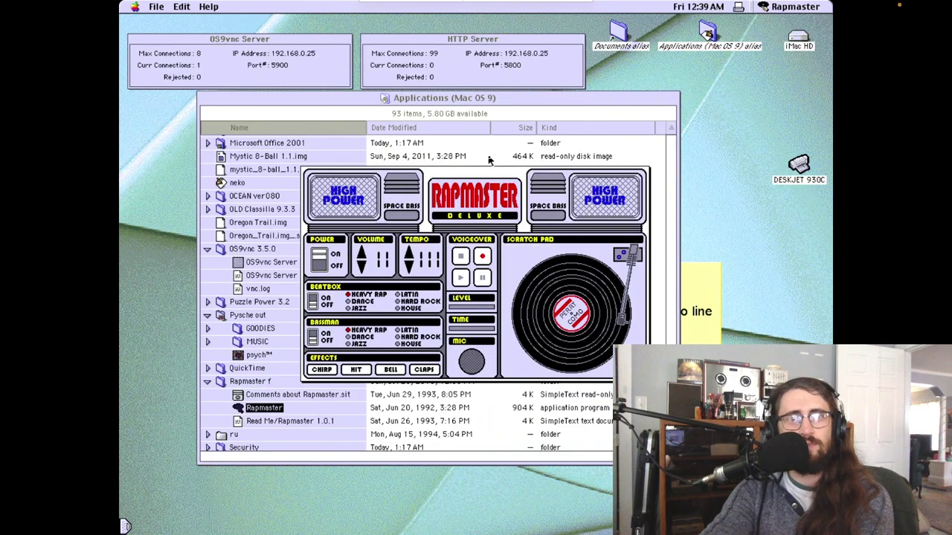
{"action": "left_click_drag", "start_coordinate": [495, 174], "coordinate": [433, 102]}
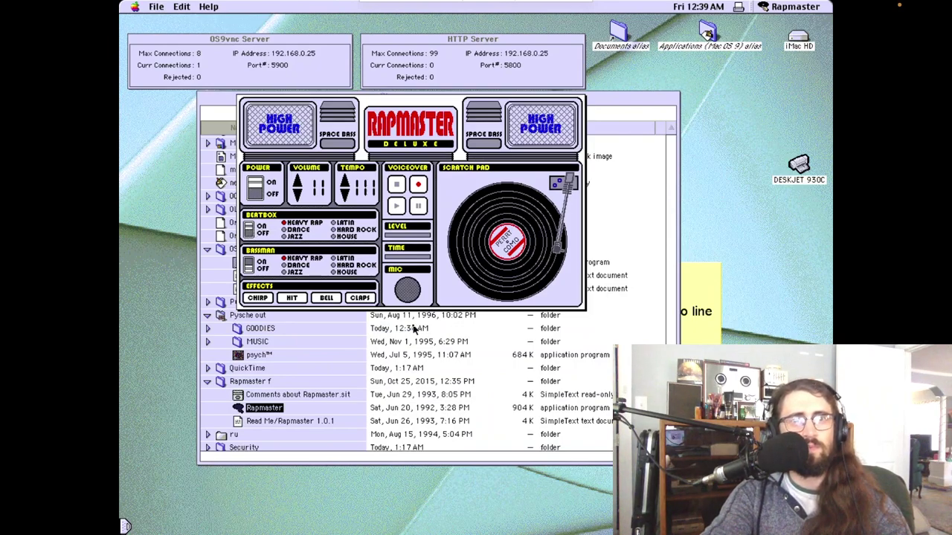
Try Rapmaster's volume control by lowering it to 7 and raising it back to 11, twice
{"action": "left_click", "coordinate": [296, 195]}
{"action": "left_click", "coordinate": [296, 195]}
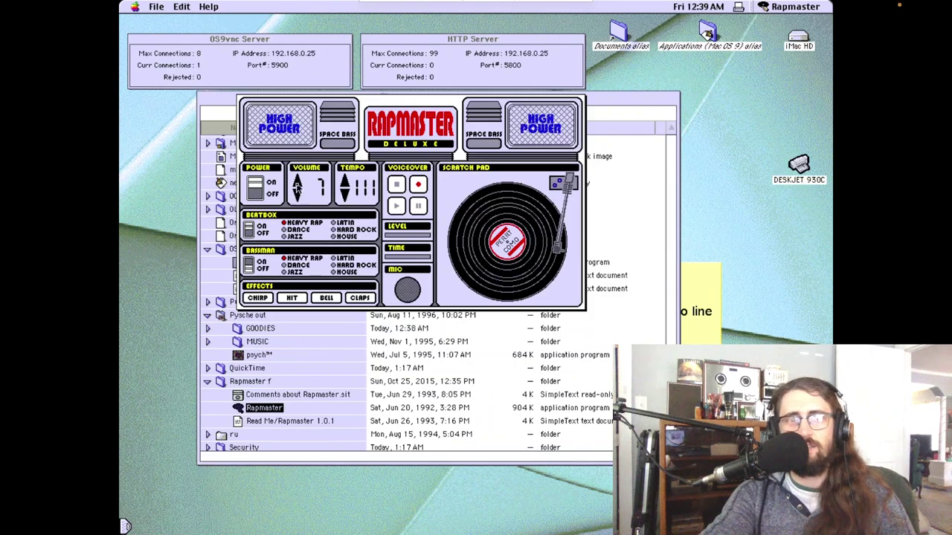
{"action": "left_click", "coordinate": [297, 186]}
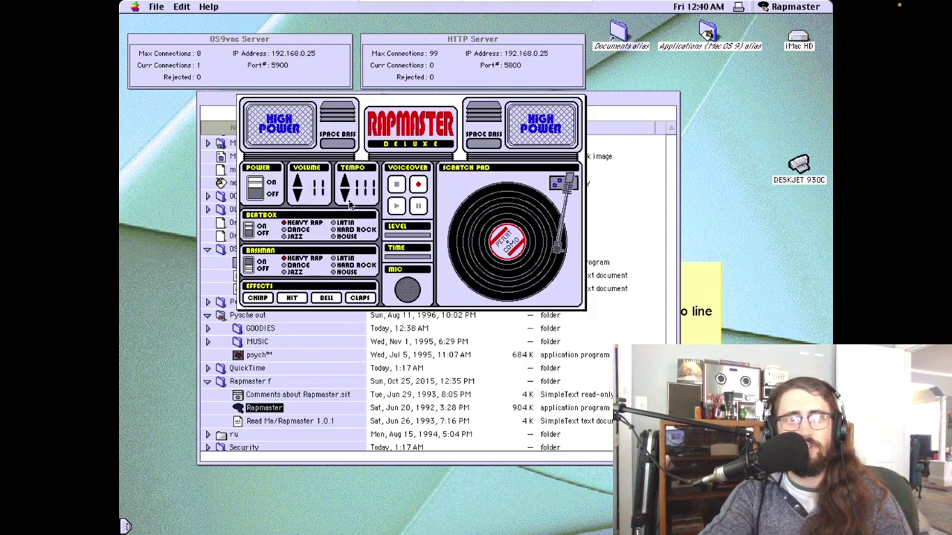
{"action": "left_click", "coordinate": [298, 193]}
{"action": "double_click", "coordinate": [297, 194]}
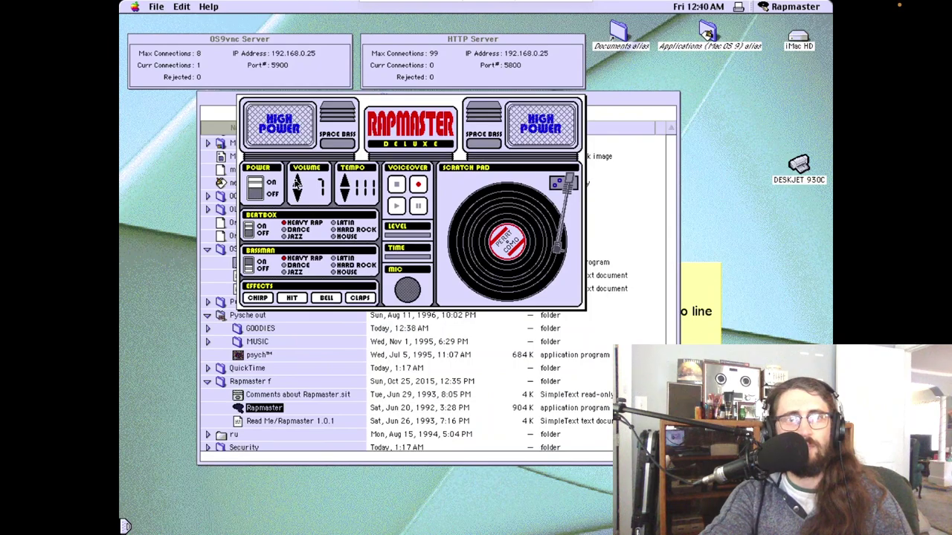
{"action": "left_click", "coordinate": [296, 182]}
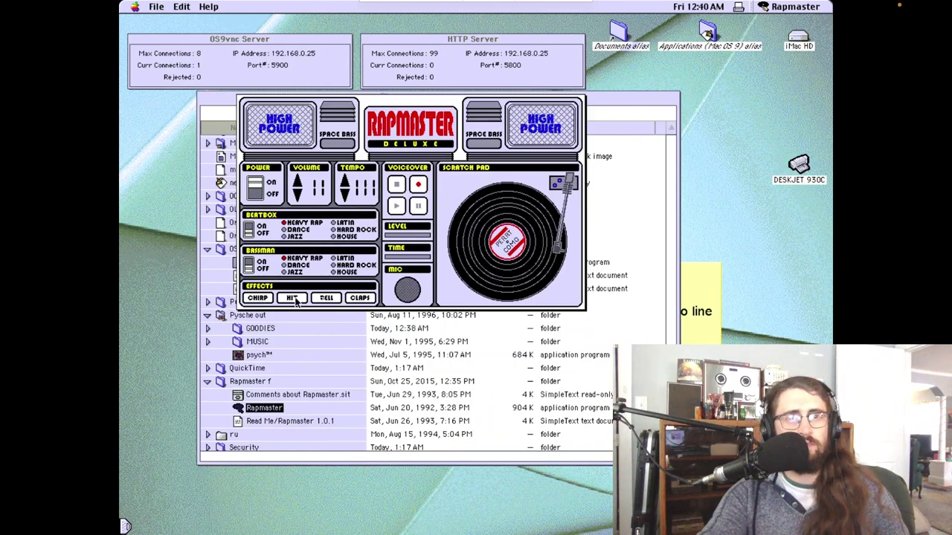
Try Rapmaster's Bassman switch and turn the power off to quit the program
{"action": "left_click", "coordinate": [249, 265]}
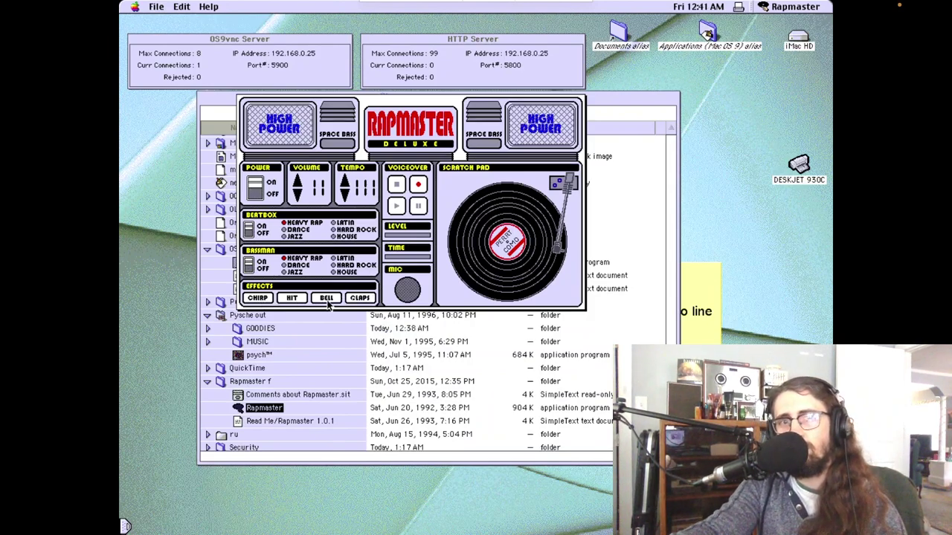
{"action": "left_click", "coordinate": [257, 188]}
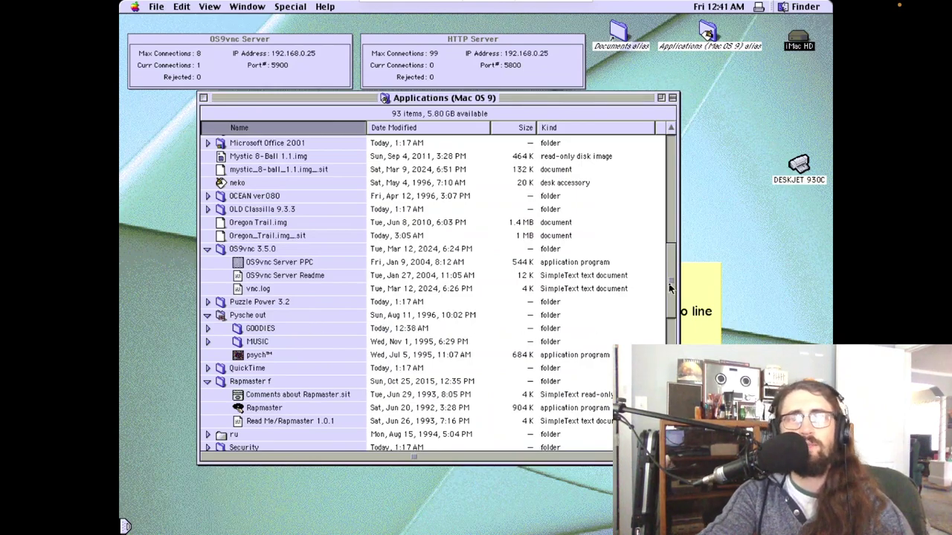
Launch SimCity 2000 1.2 from the SimCity 2000 Collection folder and load the saved city Aqualand
{"action": "left_click_drag", "start_coordinate": [670, 288], "coordinate": [670, 330]}
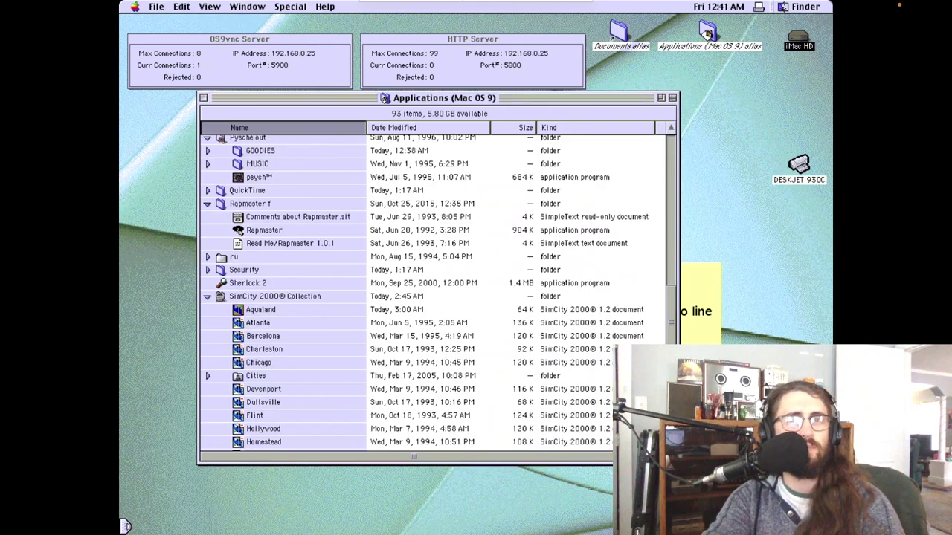
{"action": "scroll", "coordinate": [432, 290], "scroll_direction": "down", "scroll_amount": 5}
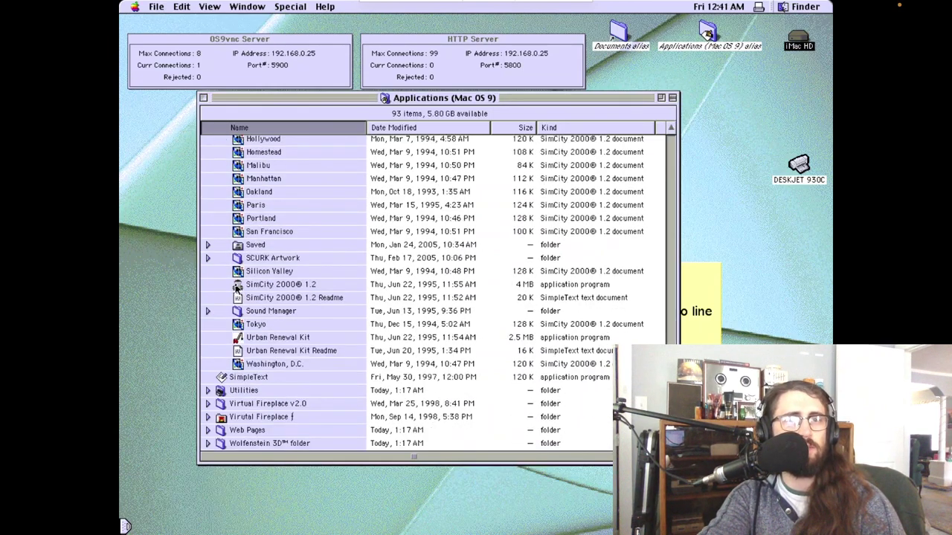
{"action": "double_click", "coordinate": [237, 288]}
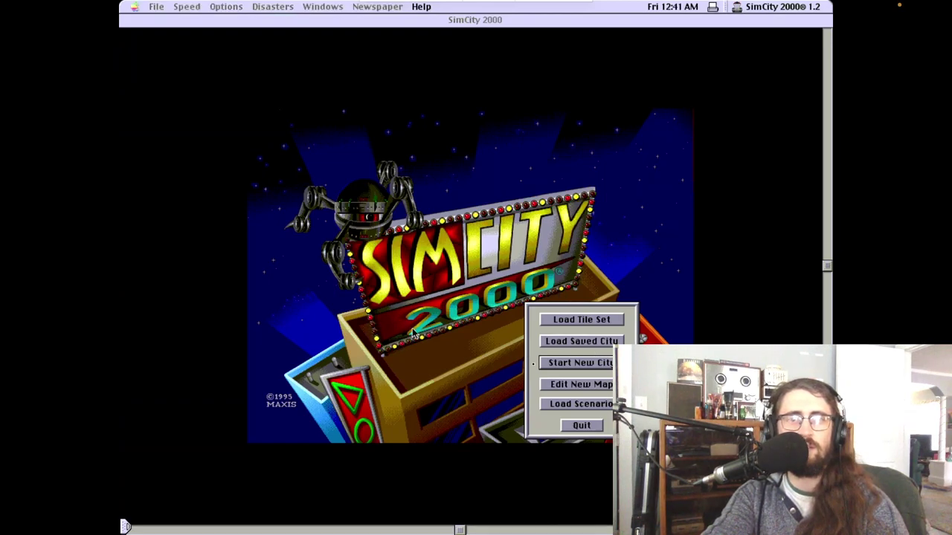
{"action": "left_click", "coordinate": [575, 344]}
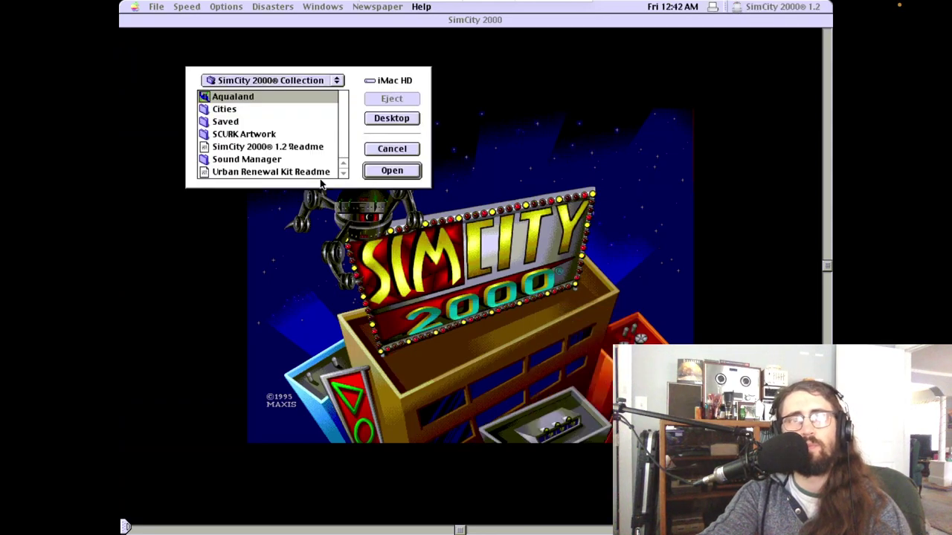
{"action": "left_click", "coordinate": [392, 172]}
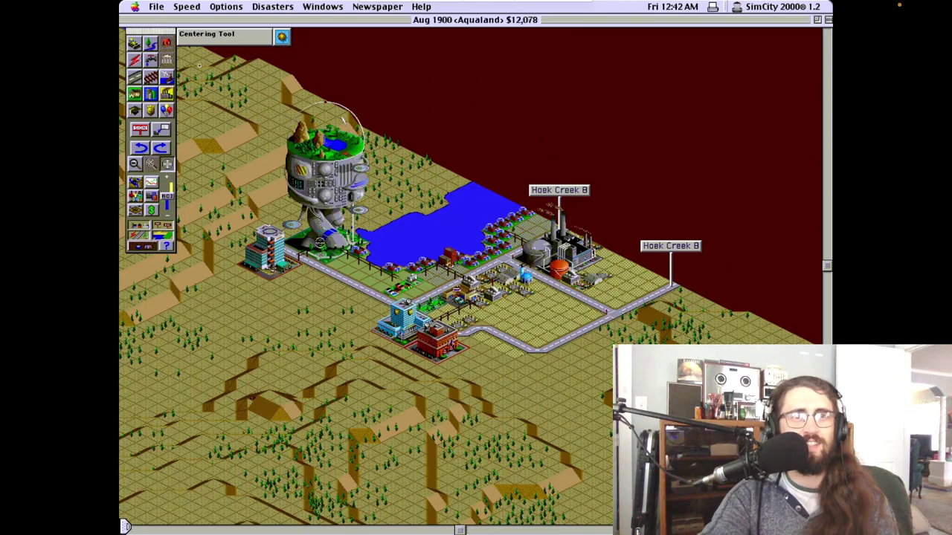
Pause the city simulation and resume it at a slower speed than Cheetah
{"action": "left_click", "coordinate": [186, 7]}
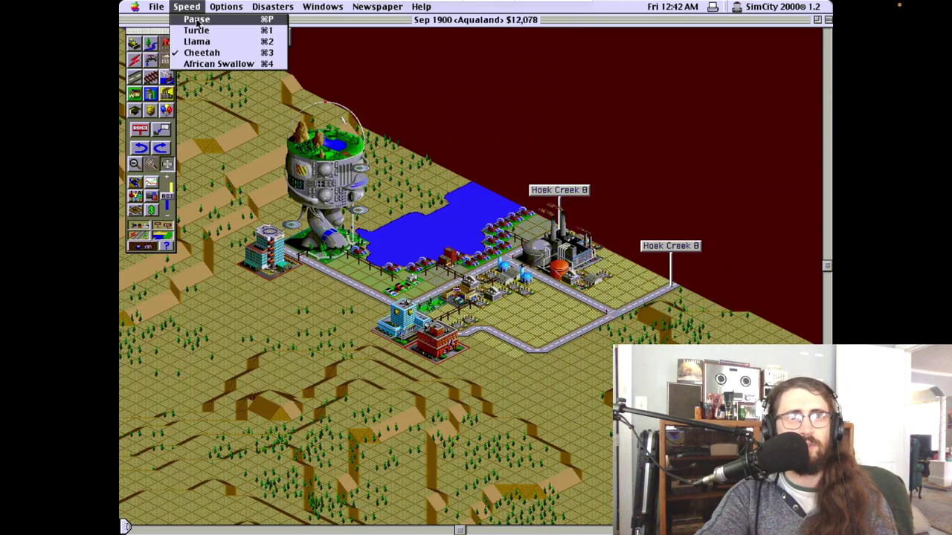
{"action": "left_click", "coordinate": [198, 20]}
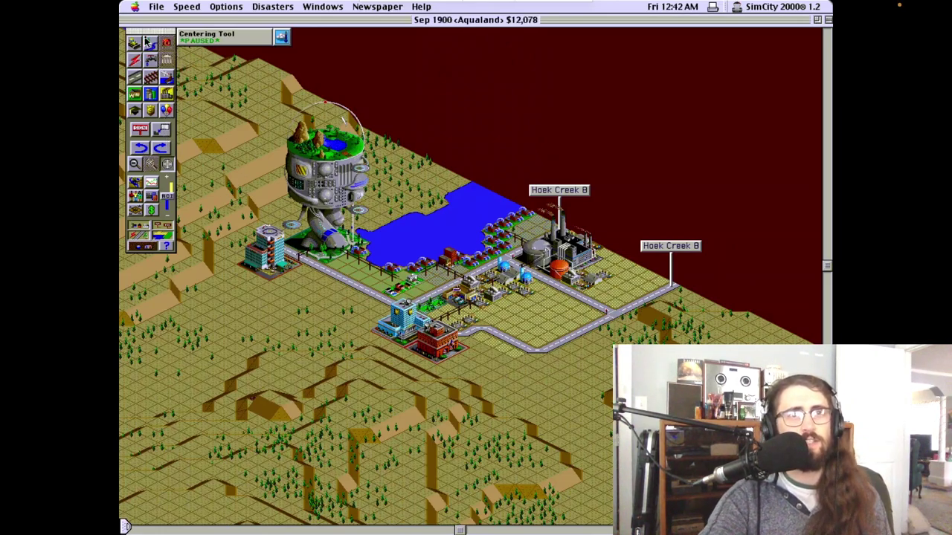
{"action": "left_click", "coordinate": [186, 6]}
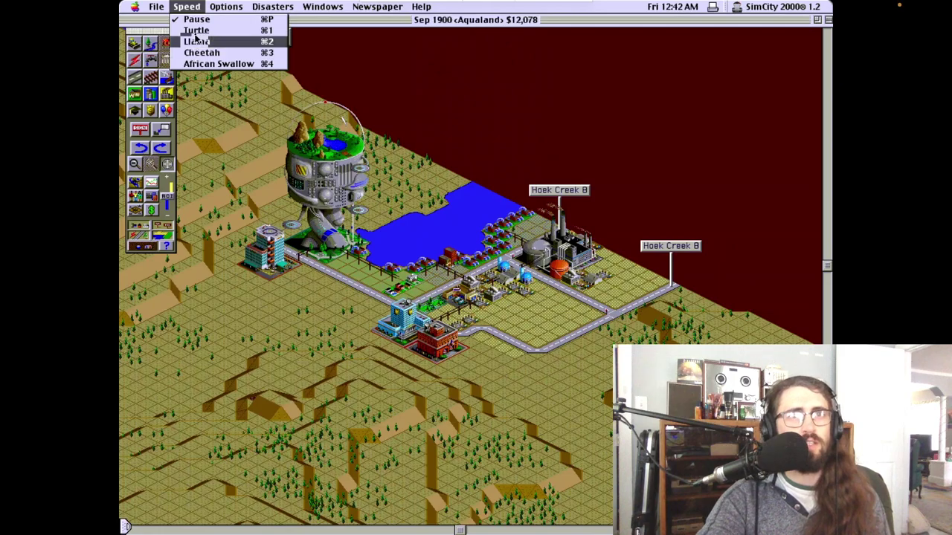
{"action": "left_click", "coordinate": [196, 35]}
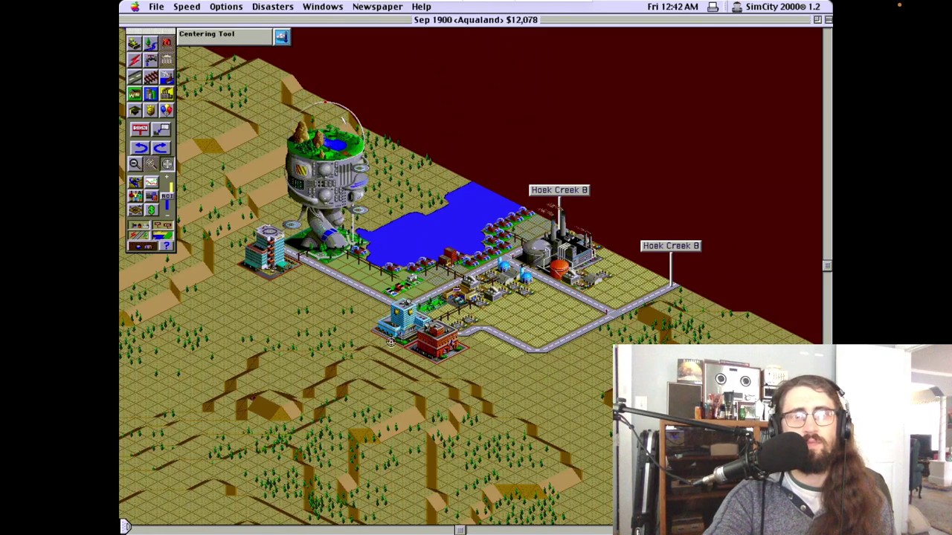
Query the police station and the red building beside it, closing each information window
{"action": "left_click", "coordinate": [163, 130]}
{"action": "left_click", "coordinate": [400, 335]}
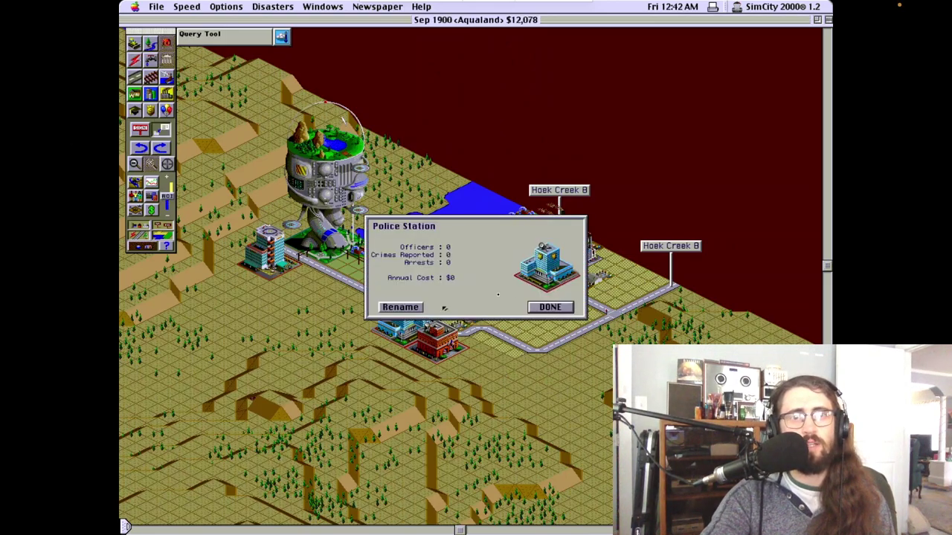
{"action": "left_click", "coordinate": [550, 308]}
{"action": "left_click", "coordinate": [439, 344]}
{"action": "left_click", "coordinate": [557, 312]}
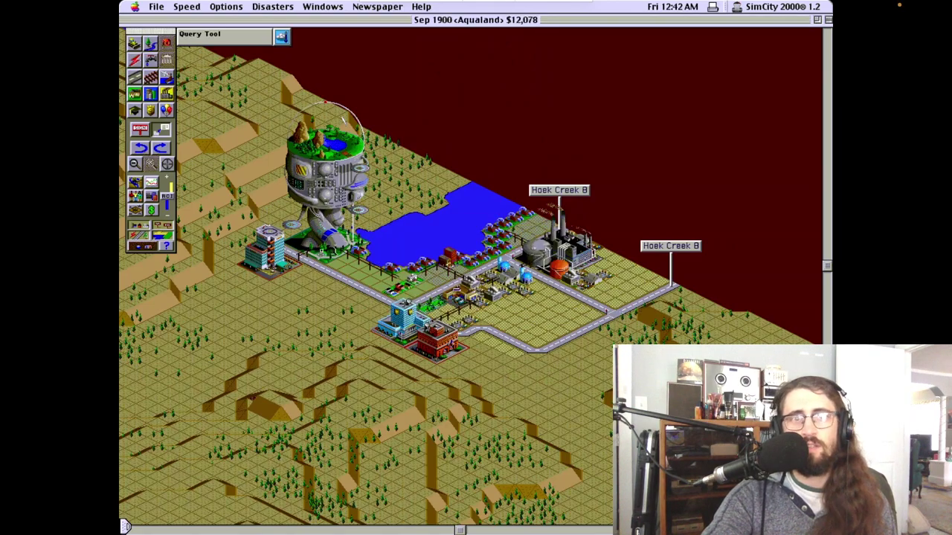
Query the giant Launch Arco, open its name for editing, and close the information window without renaming it
{"action": "left_click", "coordinate": [374, 176]}
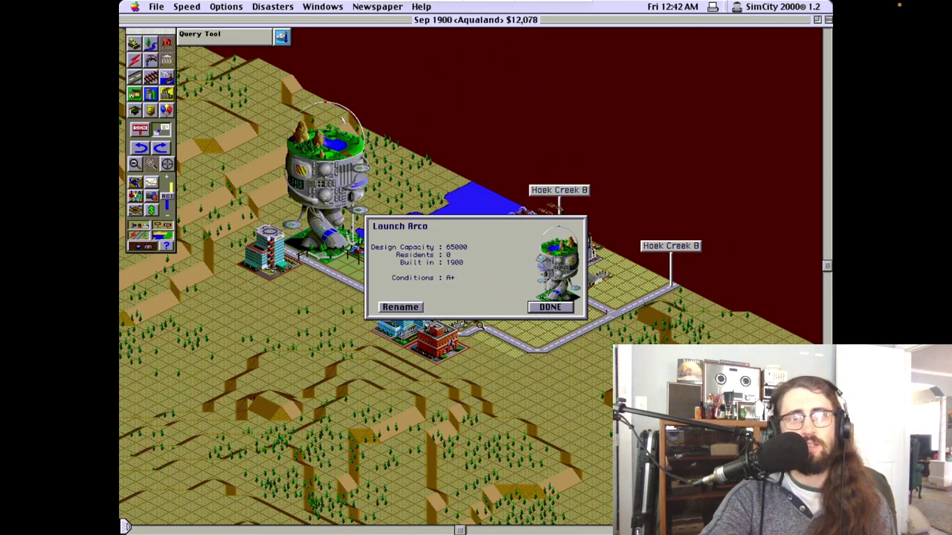
{"action": "left_click", "coordinate": [409, 311]}
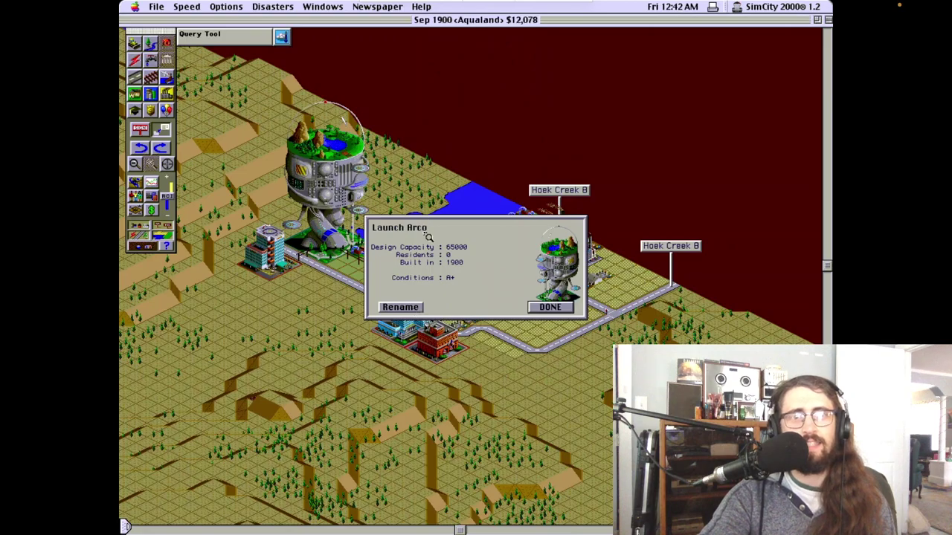
{"action": "left_click", "coordinate": [551, 308]}
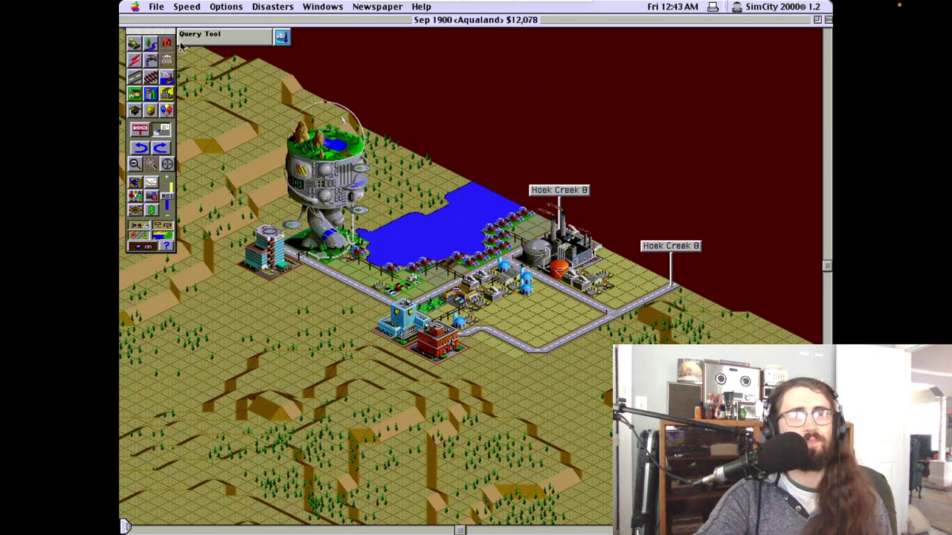
Build a zoo on the empty land next to the police station, just below the road
{"action": "left_click", "coordinate": [166, 110]}
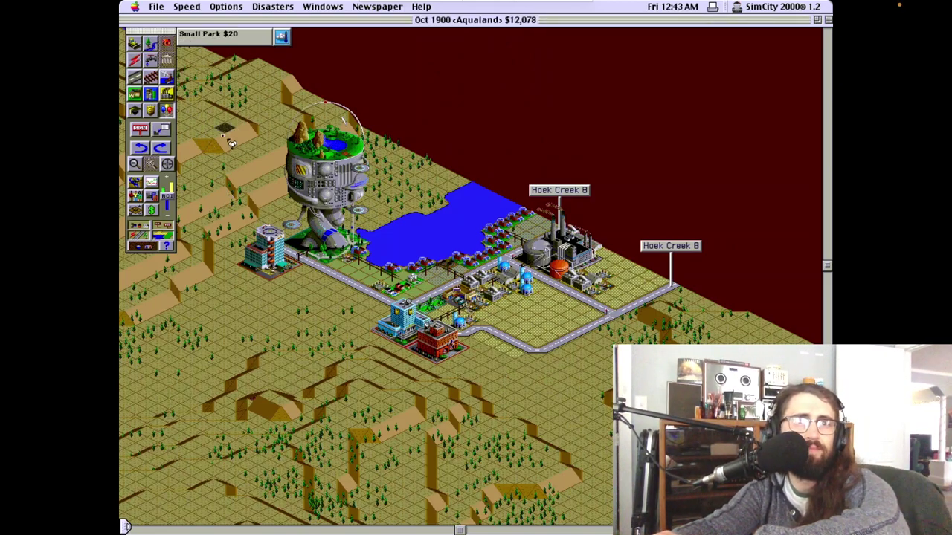
{"action": "left_click", "coordinate": [165, 110]}
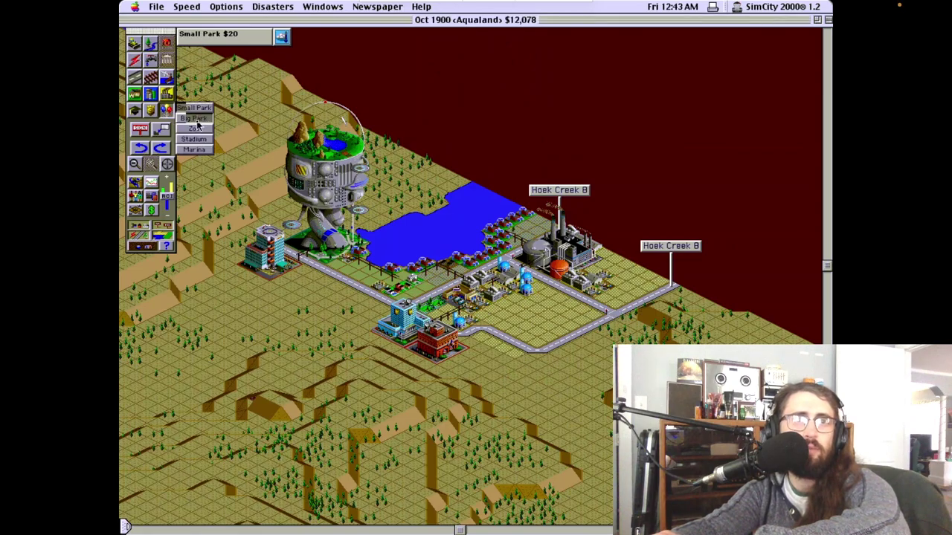
{"action": "left_click", "coordinate": [194, 128]}
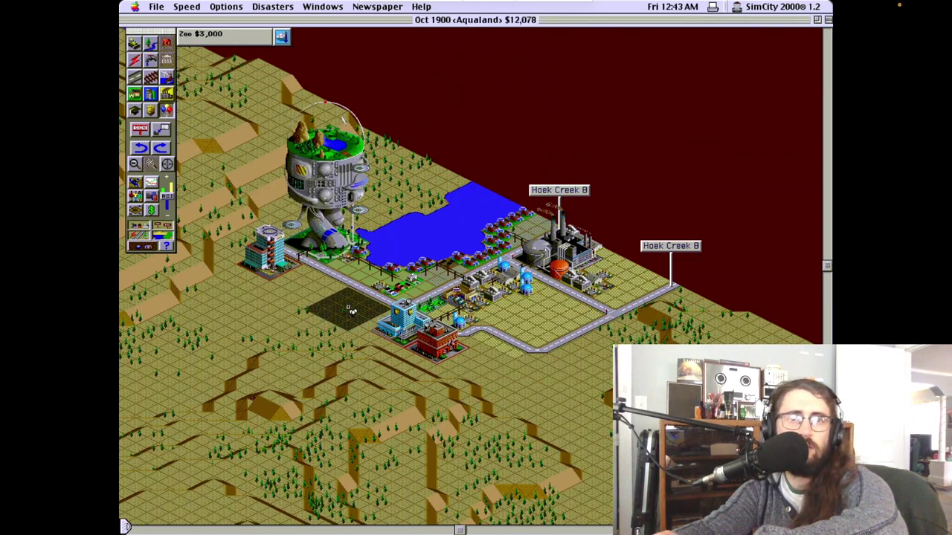
{"action": "left_click", "coordinate": [356, 315]}
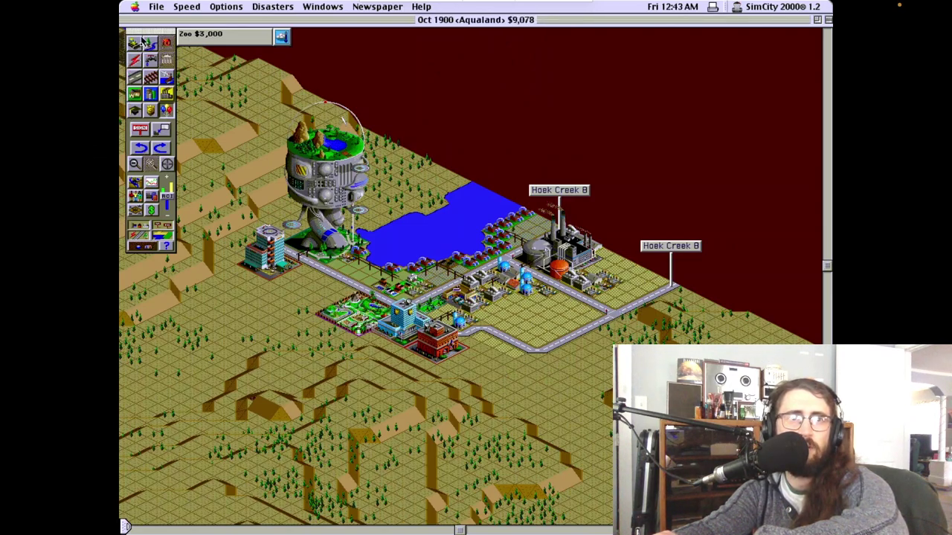
Query the new zoo and the water pump near the power plant, closing each information window
{"action": "left_click", "coordinate": [163, 132]}
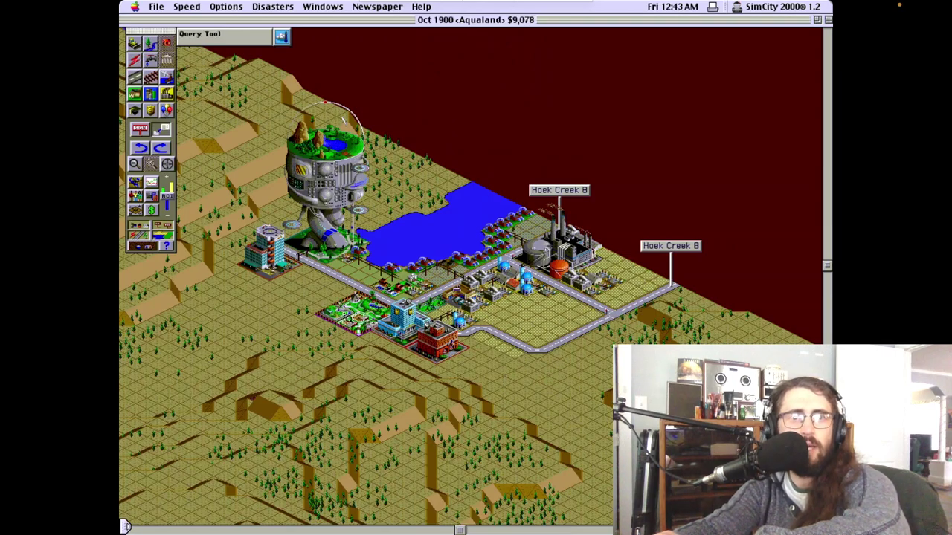
{"action": "left_click", "coordinate": [350, 317]}
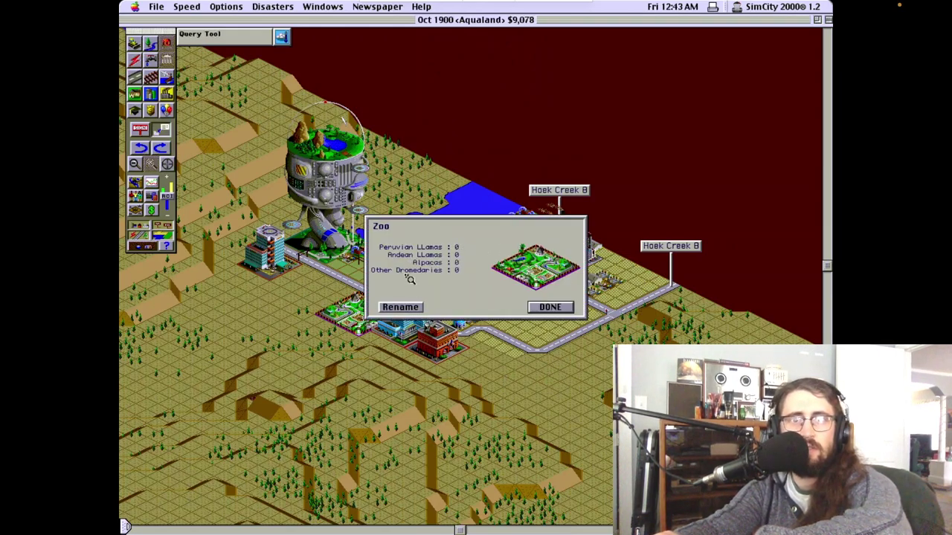
{"action": "left_click", "coordinate": [551, 307]}
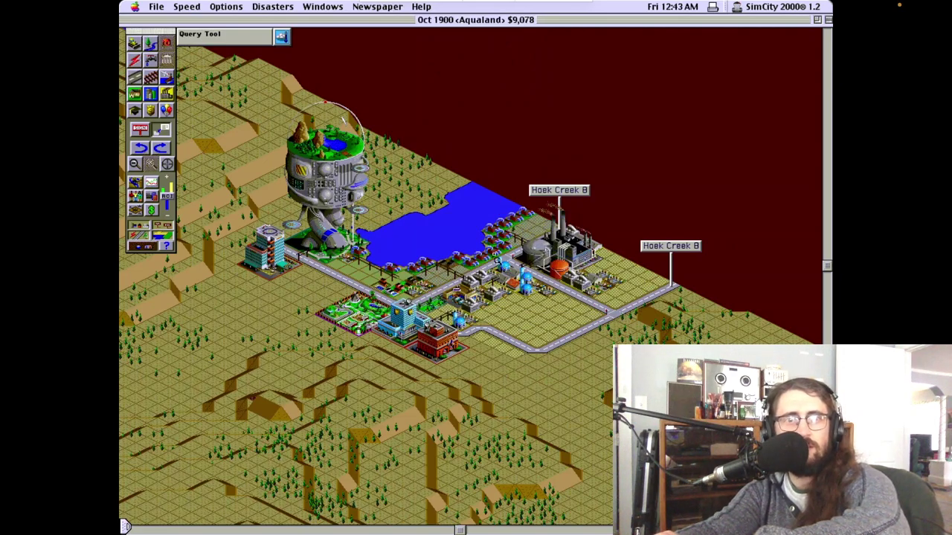
{"action": "left_click", "coordinate": [525, 276]}
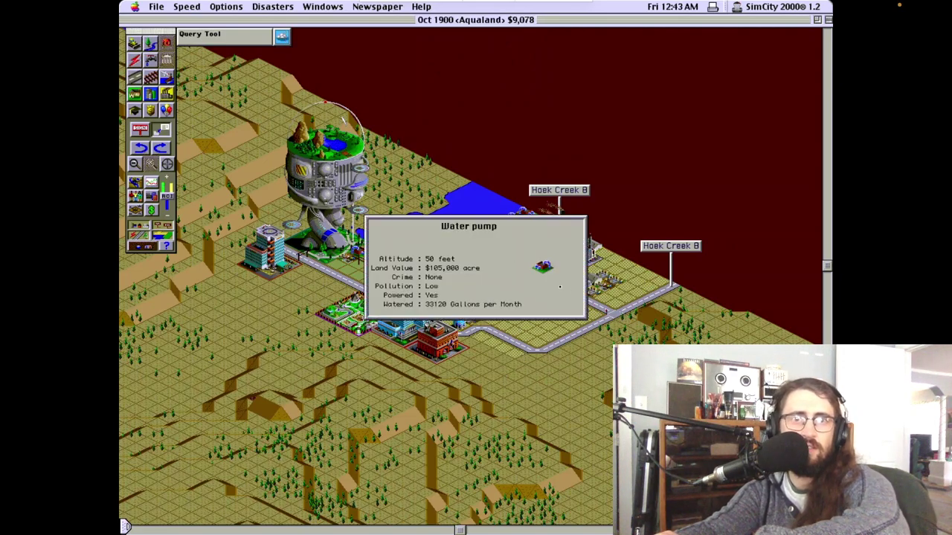
{"action": "left_click", "coordinate": [405, 202]}
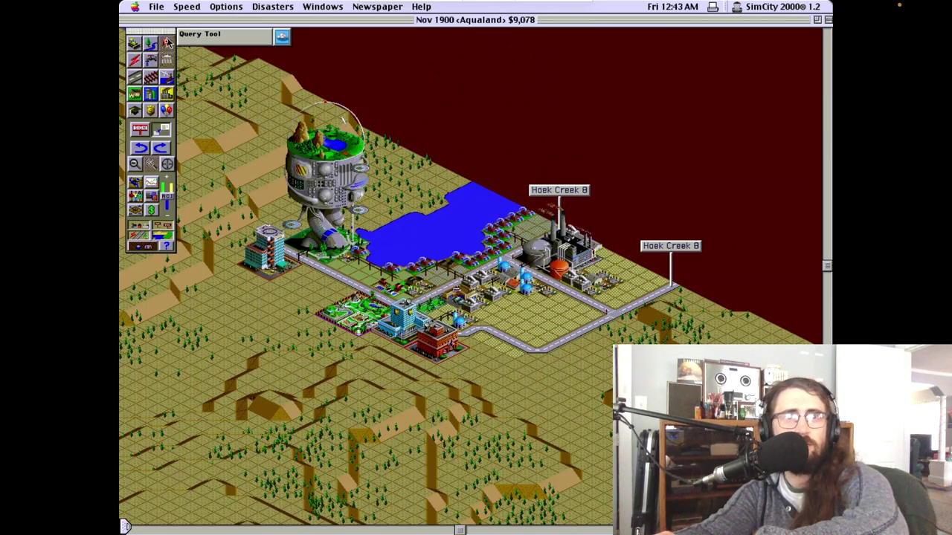
Quit SimCity 2000 without saving the Aqualand city
{"action": "left_click", "coordinate": [135, 6]}
{"action": "mouse_move", "coordinate": [160, 10]}
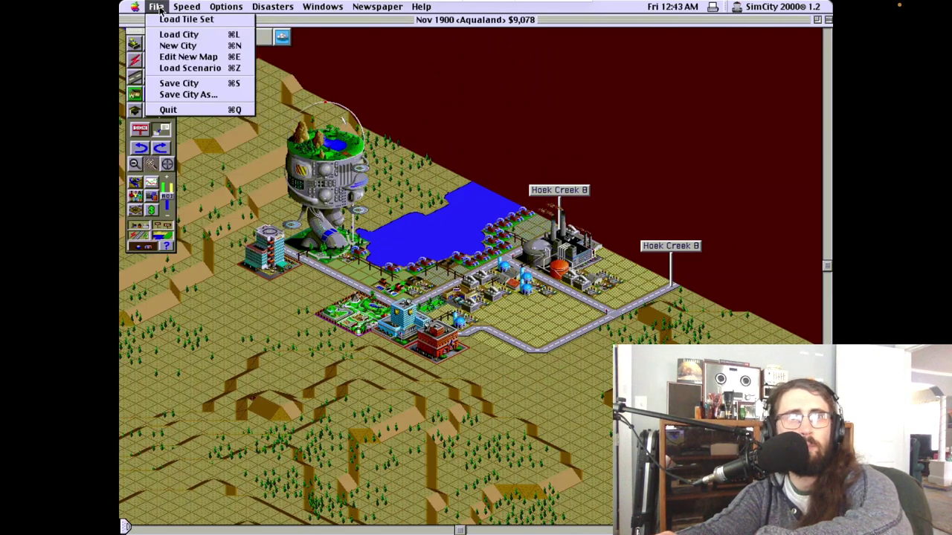
{"action": "left_click", "coordinate": [192, 110]}
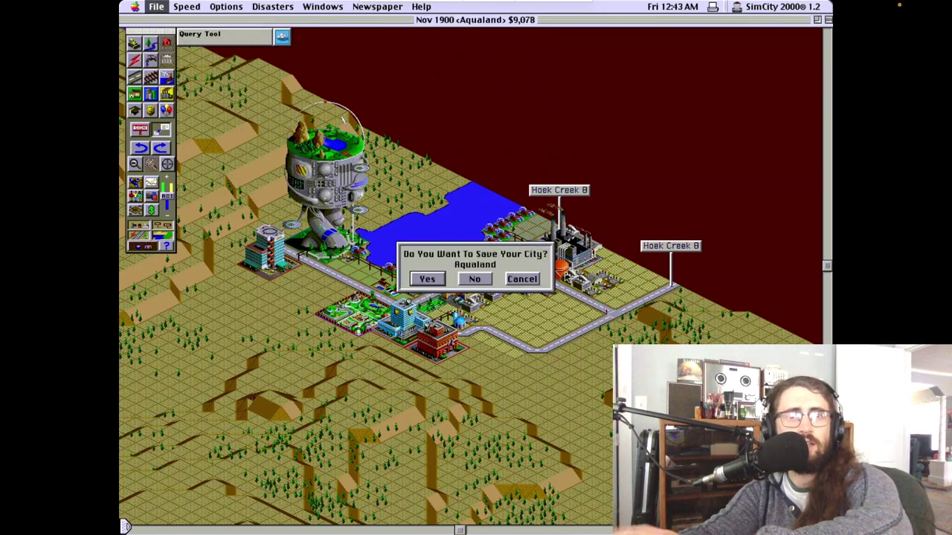
{"action": "left_click", "coordinate": [475, 280]}
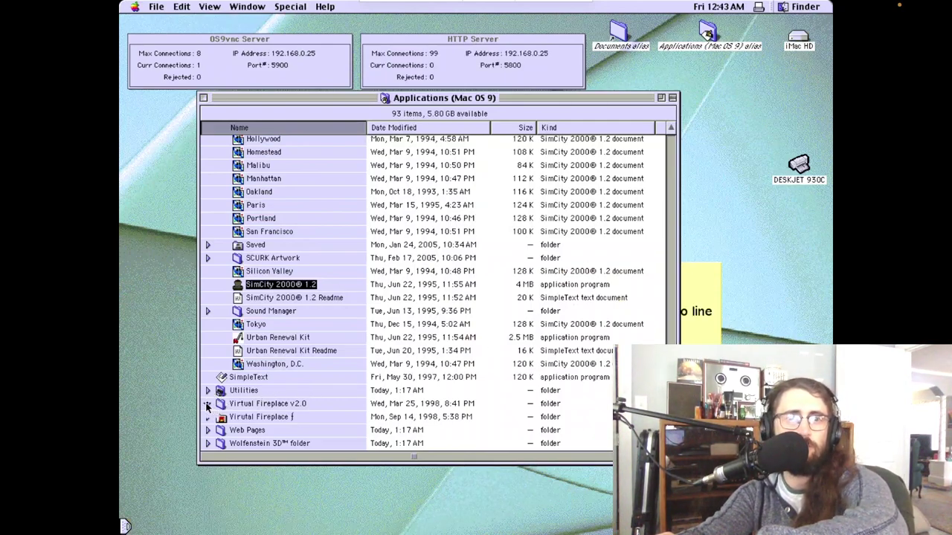
Expand the Virtual Fireplace v2.0 folder in the Applications window and launch the Virtual Fireplace program inside it
{"action": "left_click", "coordinate": [208, 404]}
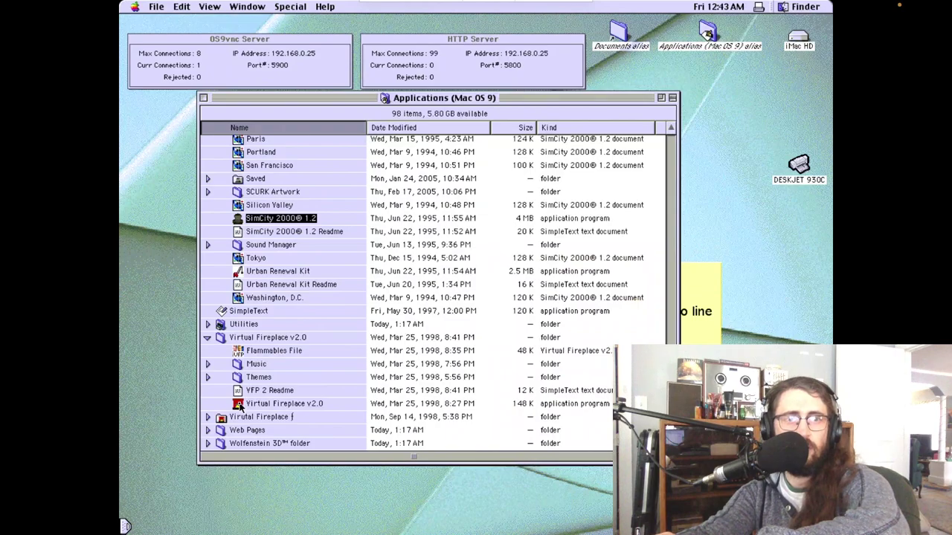
{"action": "double_click", "coordinate": [238, 404]}
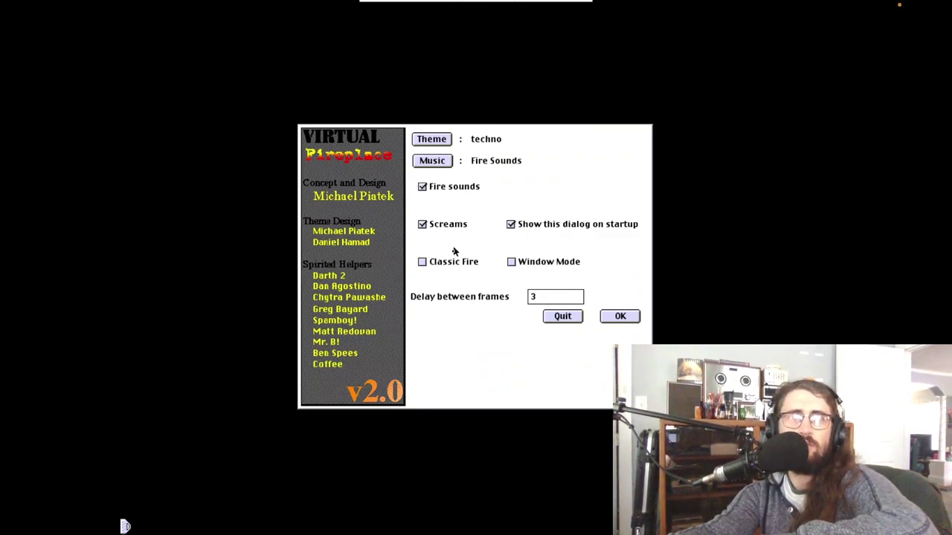
{"action": "mouse_move", "coordinate": [435, 228]}
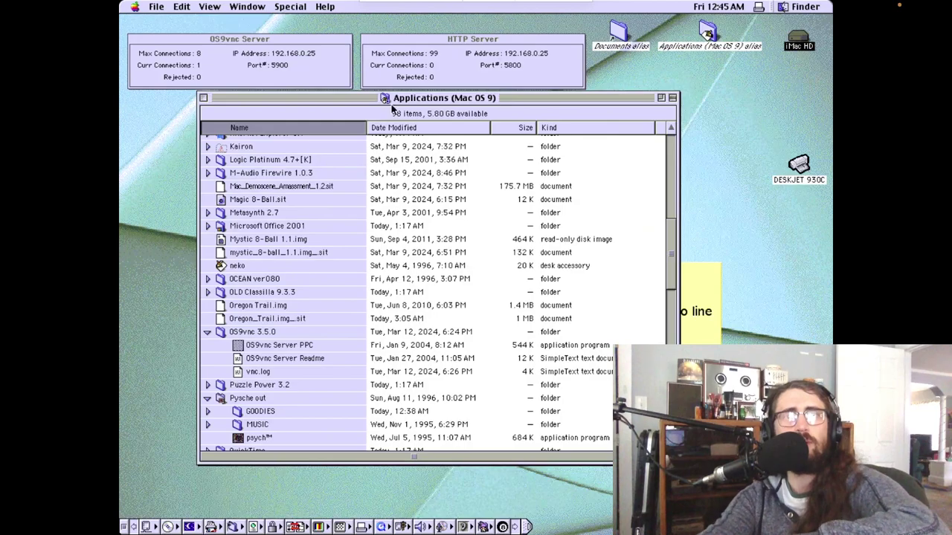
Collapse the OS9vnc 3.5.0 folder and expand the Metasynth 2.7 folder in the Applications window
{"action": "left_click_drag", "start_coordinate": [360, 101], "coordinate": [349, 106]}
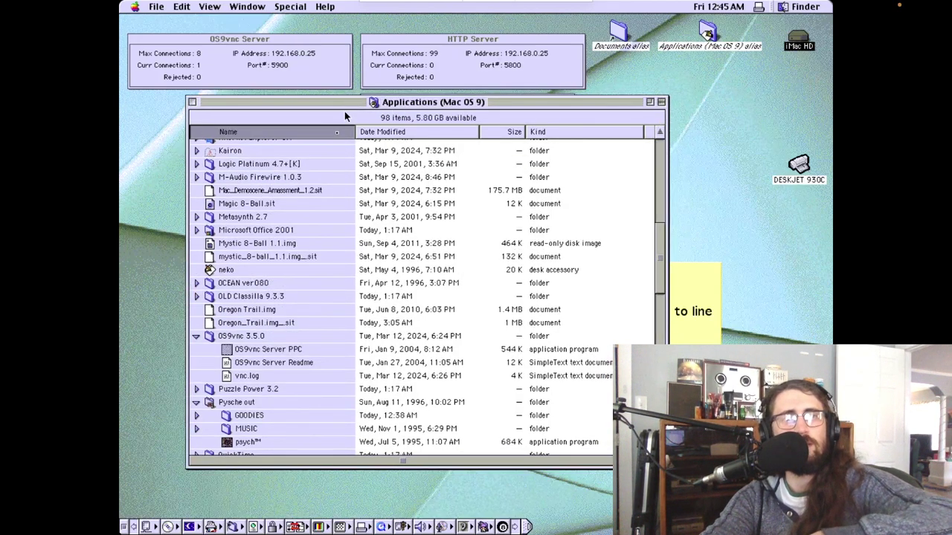
{"action": "left_click", "coordinate": [196, 336]}
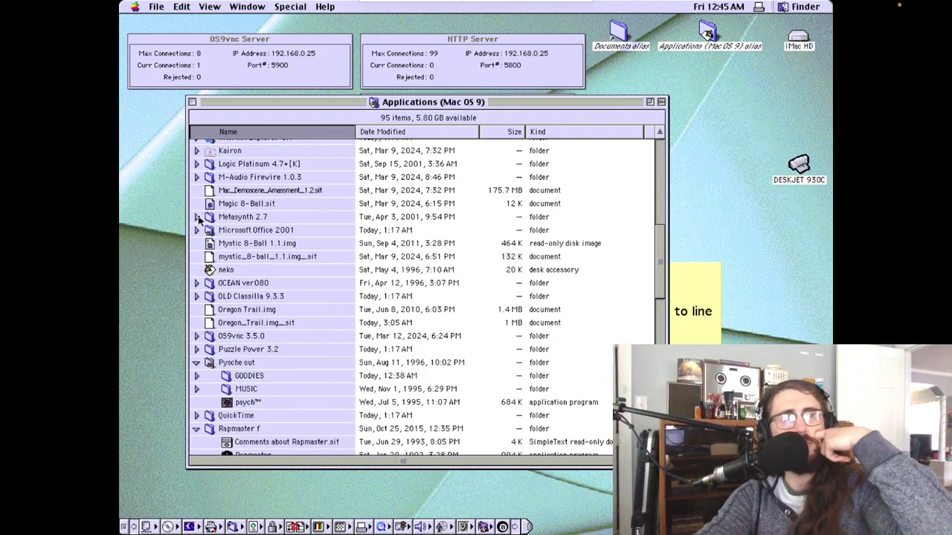
{"action": "left_click", "coordinate": [196, 217]}
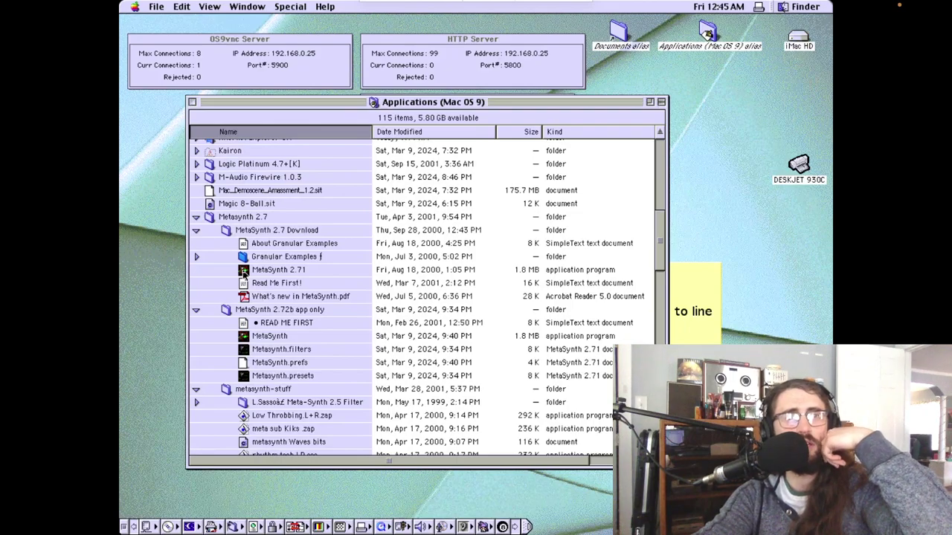
Try MetaSynth 2.71, quit at its registration dialog, and launch MetaSynth from the MetaSynth 2.72b app only folder instead
{"action": "double_click", "coordinate": [243, 271]}
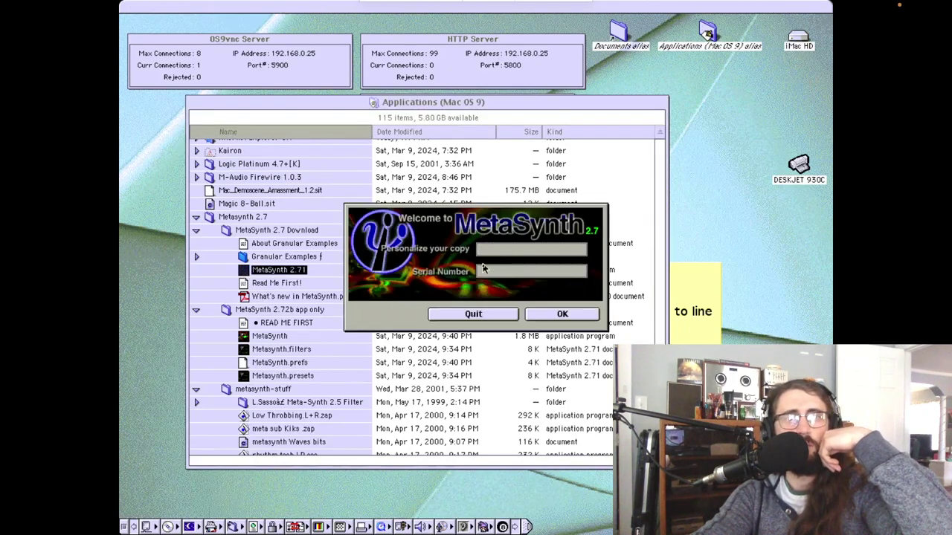
{"action": "left_click", "coordinate": [473, 314]}
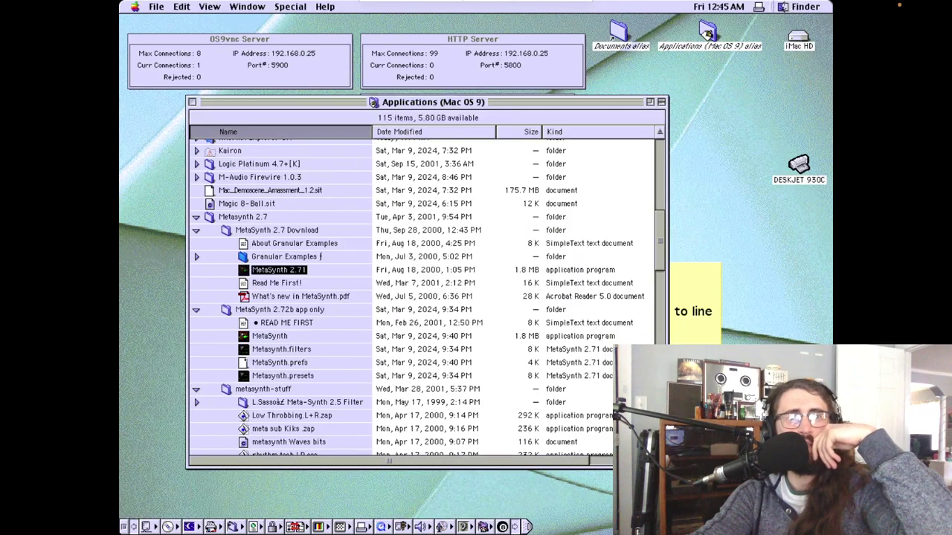
{"action": "double_click", "coordinate": [247, 339]}
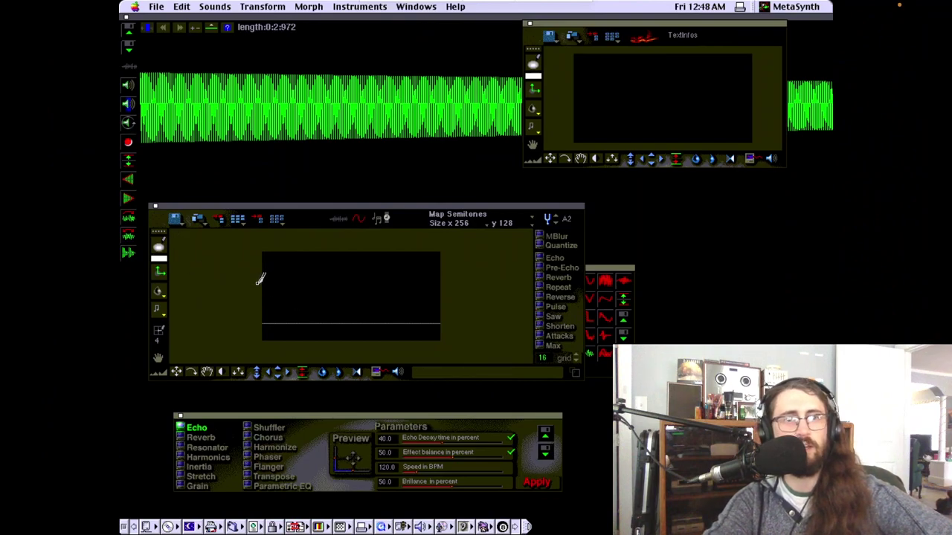
Paint a descending wavy stroke across the black canvas, rotate the picture to a steep diagonal, and preview the sound of both versions
{"action": "mouse_move", "coordinate": [267, 281]}
{"action": "left_mouse_down"}
{"action": "mouse_move", "coordinate": [308, 273]}
{"action": "mouse_move", "coordinate": [333, 297]}
{"action": "mouse_move", "coordinate": [376, 290]}
{"action": "mouse_move", "coordinate": [502, 329]}
{"action": "left_mouse_up"}
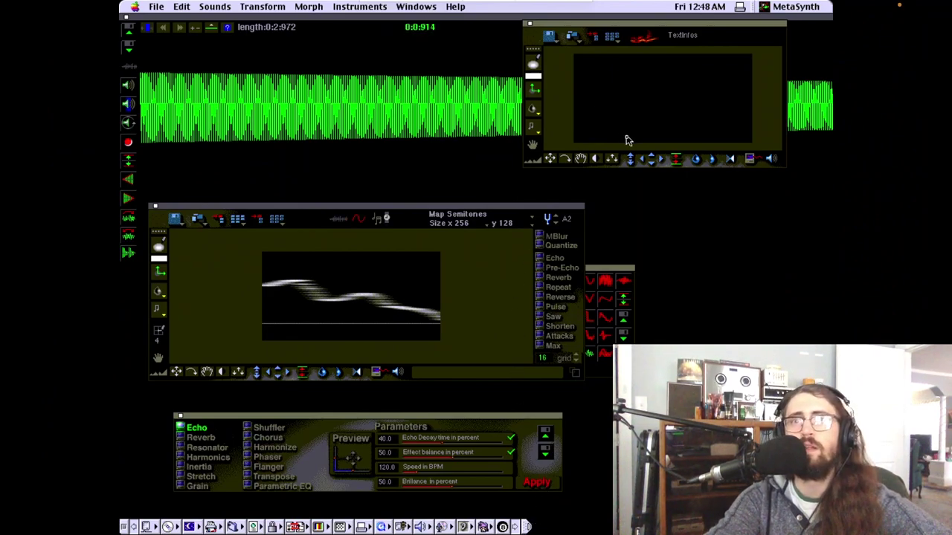
{"action": "left_click", "coordinate": [397, 373]}
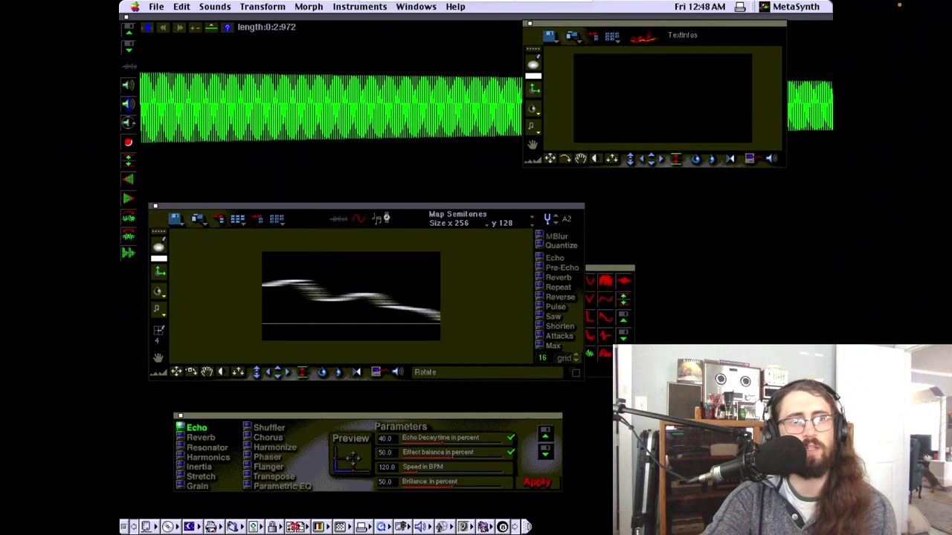
{"action": "left_click", "coordinate": [192, 372]}
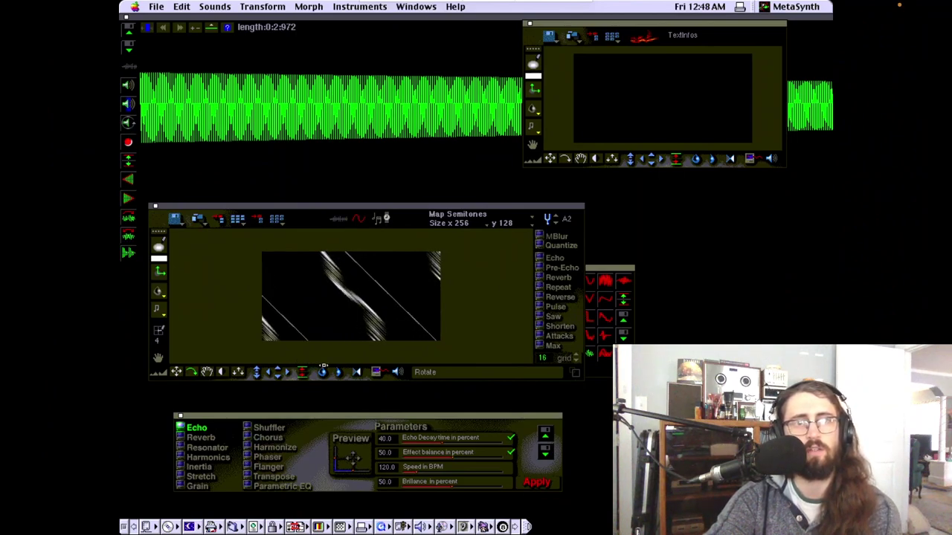
{"action": "left_click", "coordinate": [398, 373]}
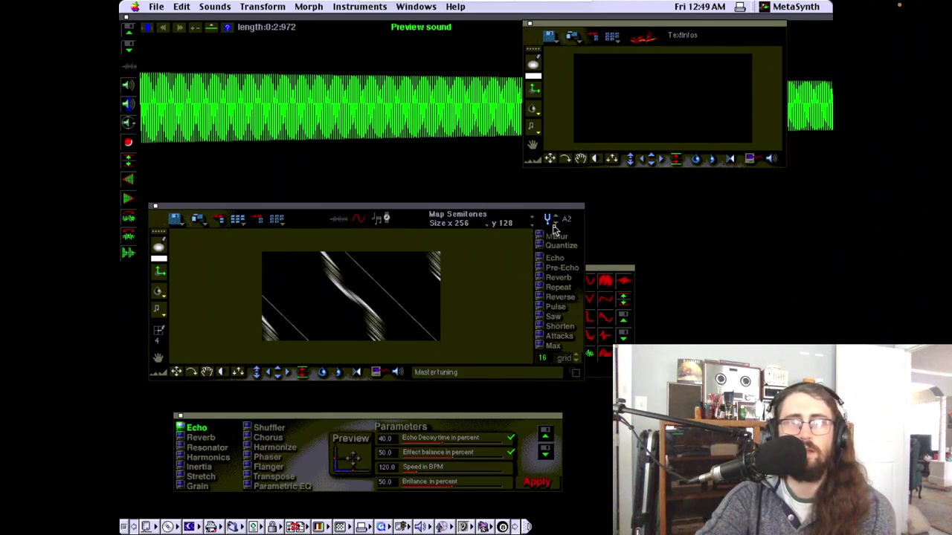
Change the canvas pitch map to Major Scale and preview the sound
{"action": "left_click", "coordinate": [479, 216]}
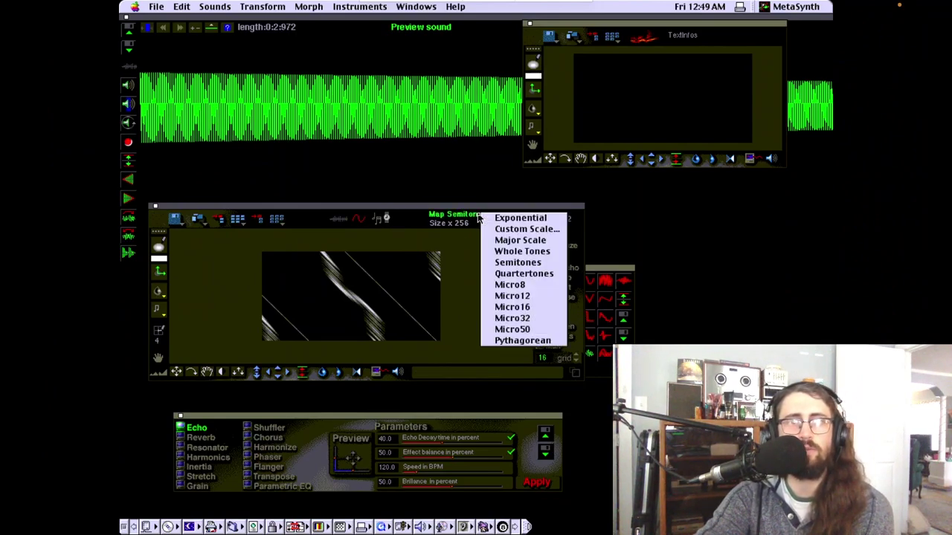
{"action": "left_click", "coordinate": [528, 240]}
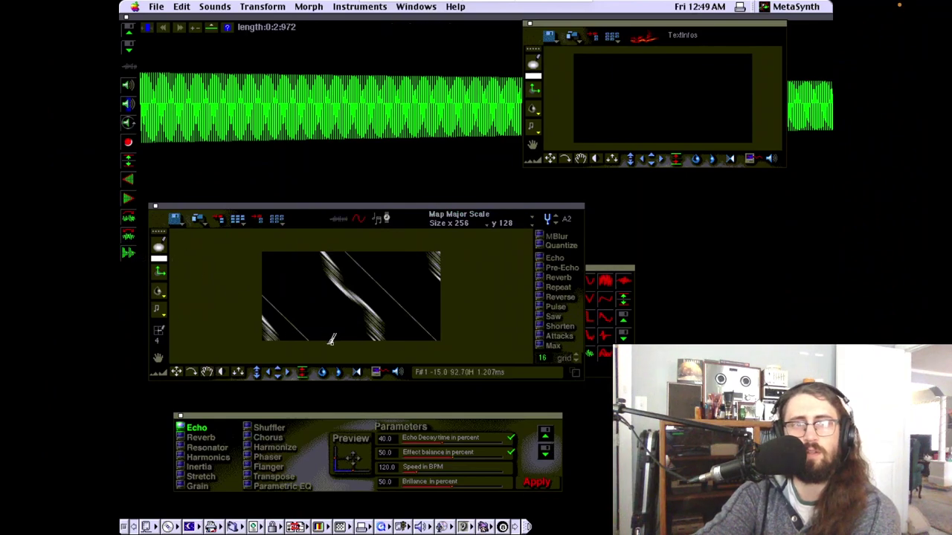
{"action": "left_click", "coordinate": [397, 372]}
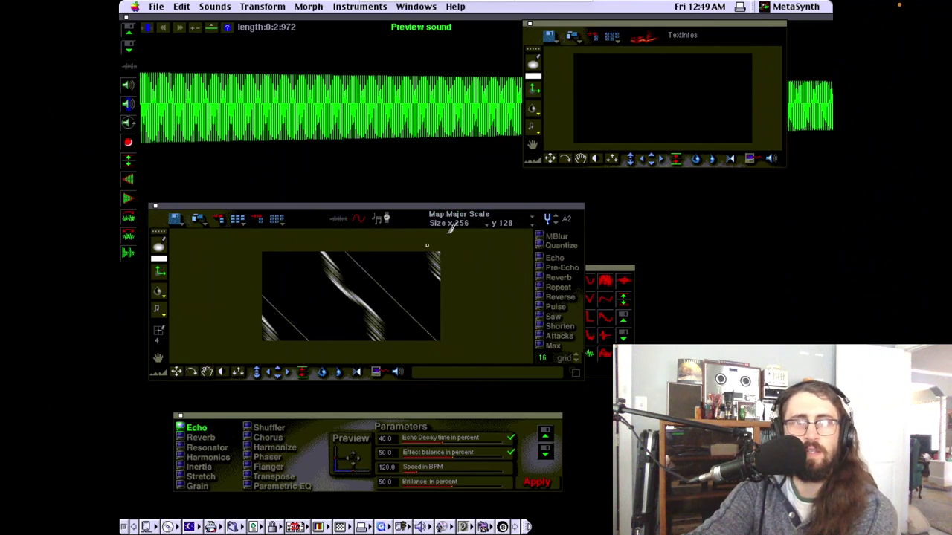
Paint a nearly horizontal stroke across the diagonal lines, transform the picture into horizontal streaks, and preview the sound of each result
{"action": "left_click_drag", "start_coordinate": [279, 281], "coordinate": [400, 302]}
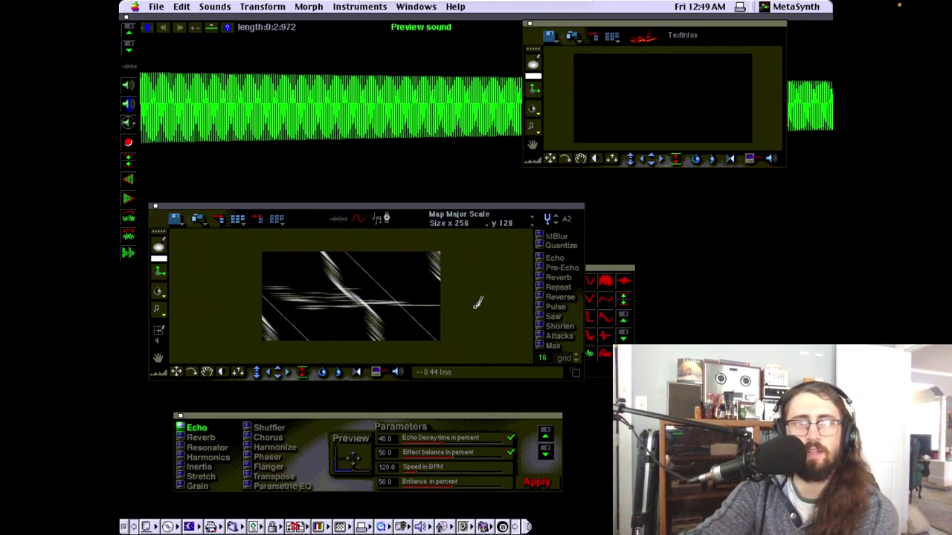
{"action": "left_click", "coordinate": [398, 374]}
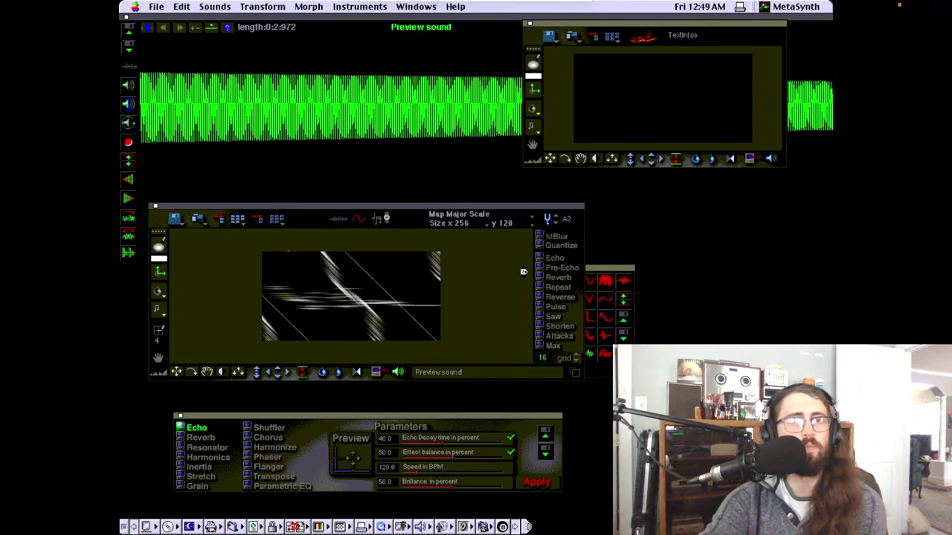
{"action": "left_click", "coordinate": [355, 373]}
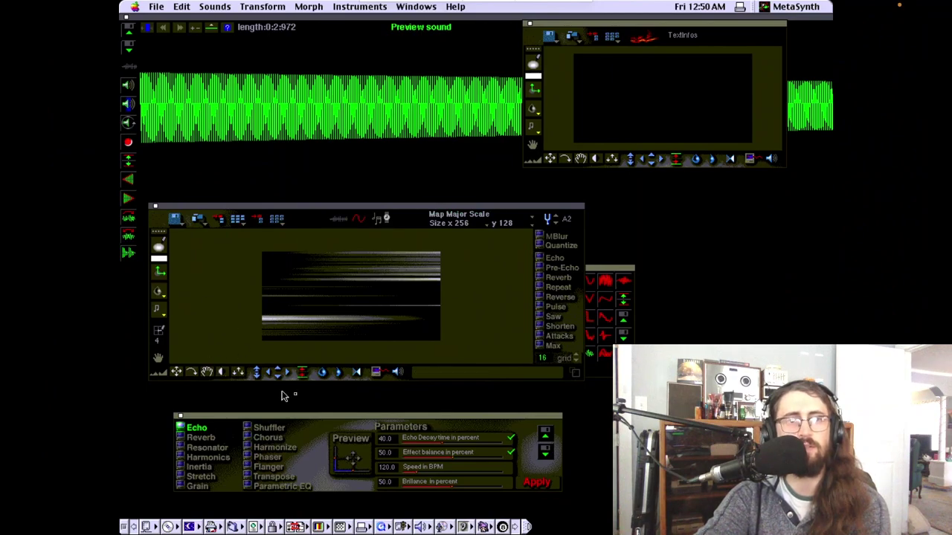
{"action": "left_click", "coordinate": [398, 372]}
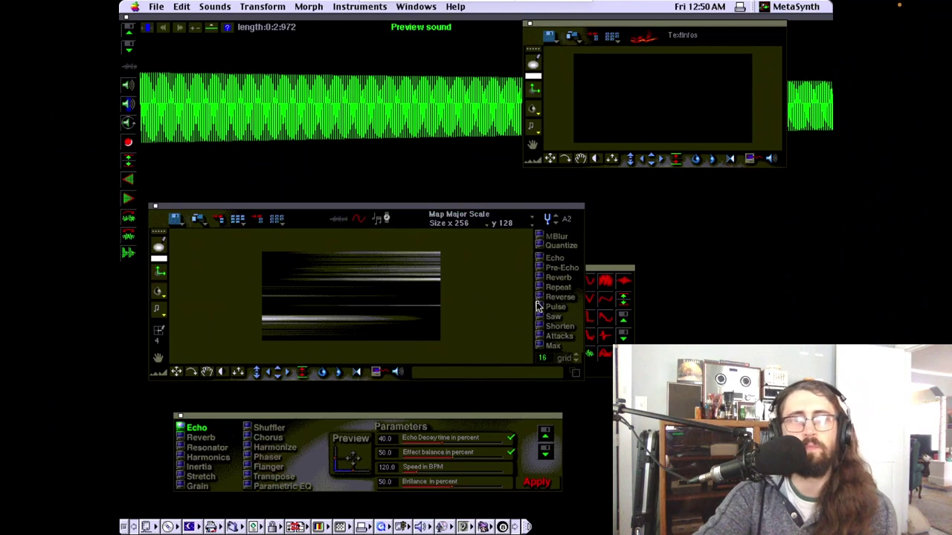
Apply the Quantize process to the streaked picture and preview the sound
{"action": "left_click", "coordinate": [157, 292]}
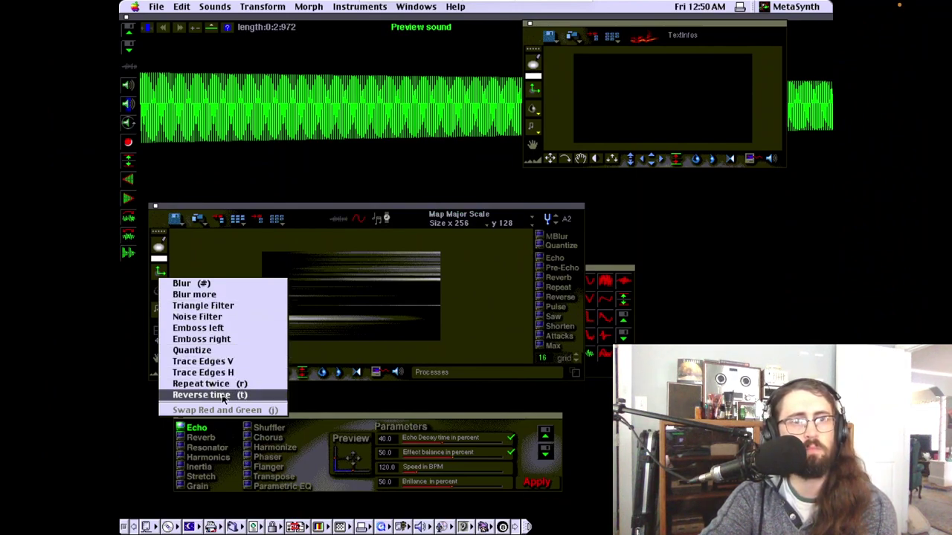
{"action": "left_click", "coordinate": [219, 350]}
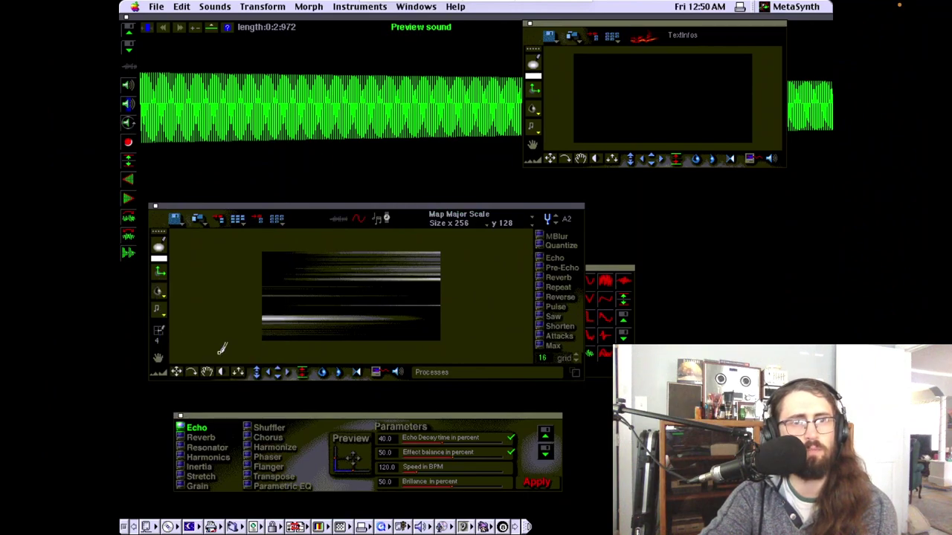
{"action": "left_click", "coordinate": [398, 373]}
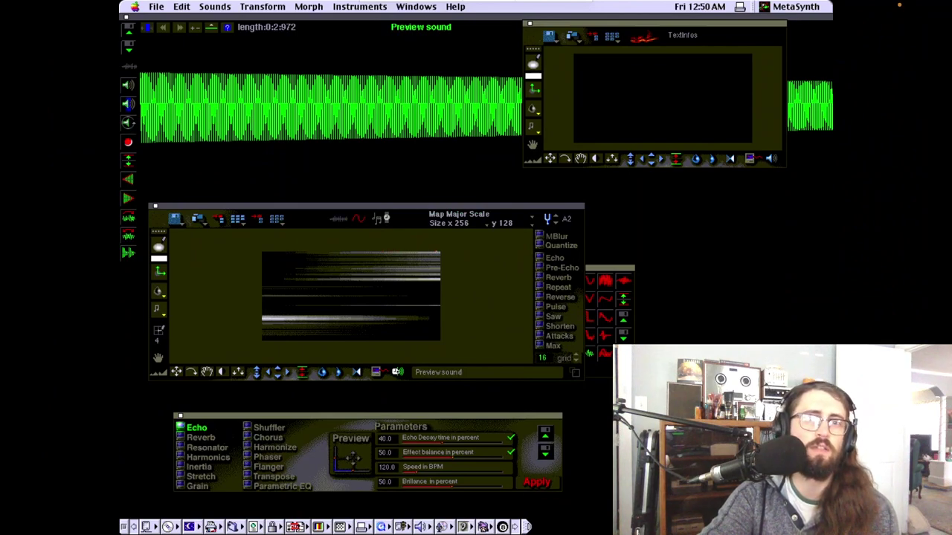
Invert the pitch of the streaked picture and preview its sound
{"action": "left_click", "coordinate": [165, 313]}
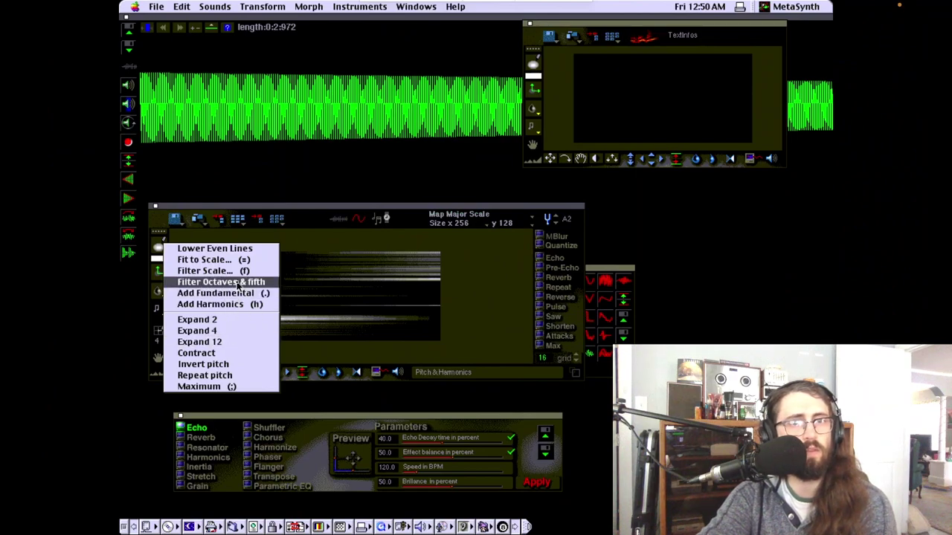
{"action": "left_click", "coordinate": [236, 364]}
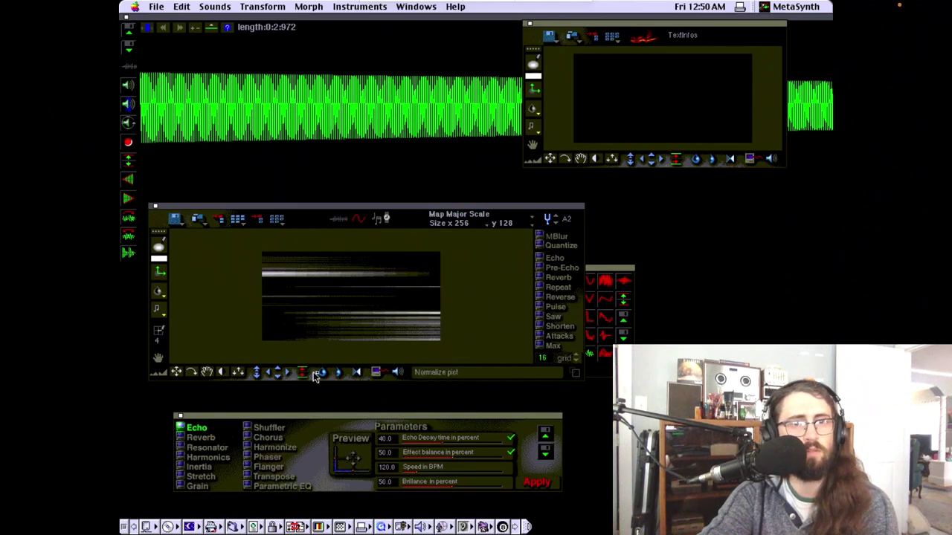
{"action": "left_click", "coordinate": [397, 373]}
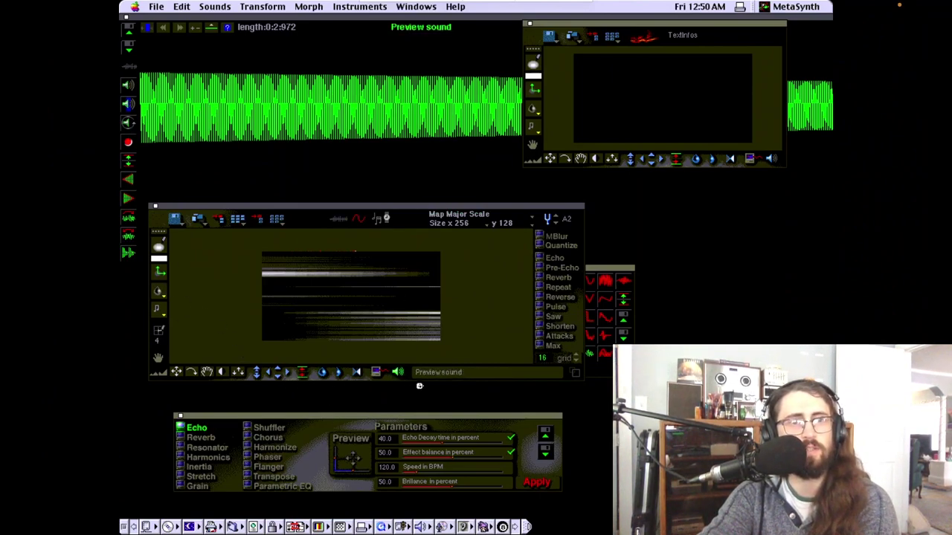
{"action": "left_click", "coordinate": [398, 373]}
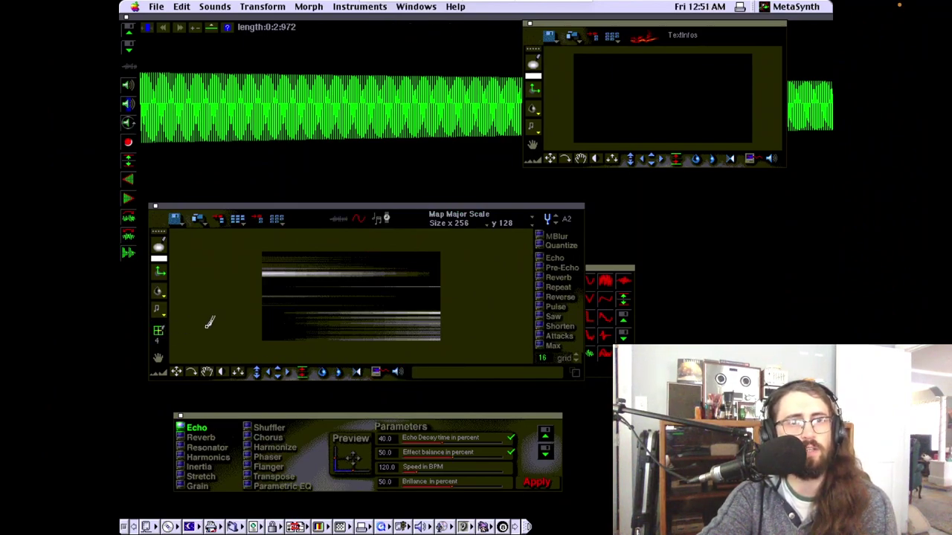
Paint additional short, soft strokes across the middle and upper part of the streaked picture
{"action": "mouse_move", "coordinate": [298, 297]}
{"action": "left_mouse_down"}
{"action": "mouse_move", "coordinate": [305, 310]}
{"action": "mouse_move", "coordinate": [347, 278]}
{"action": "left_mouse_up"}
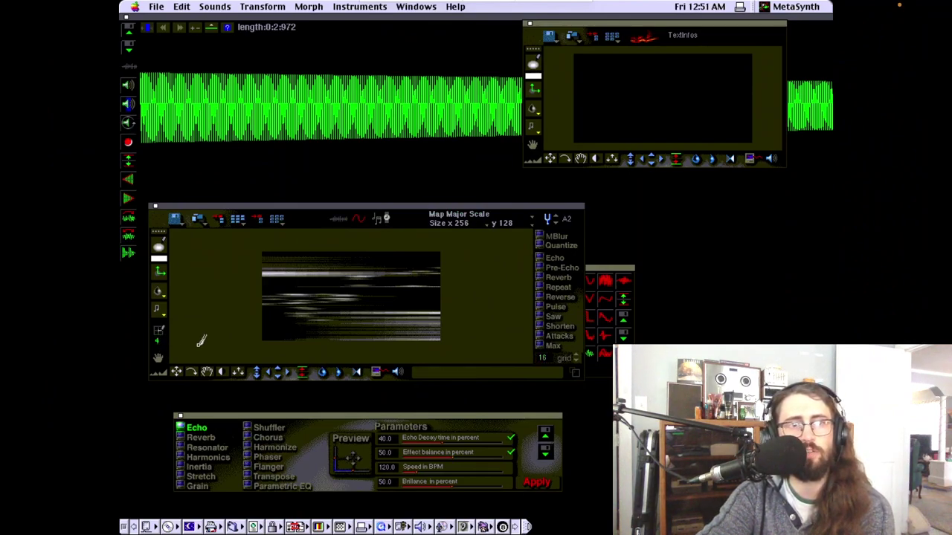
{"action": "left_click", "coordinate": [160, 316]}
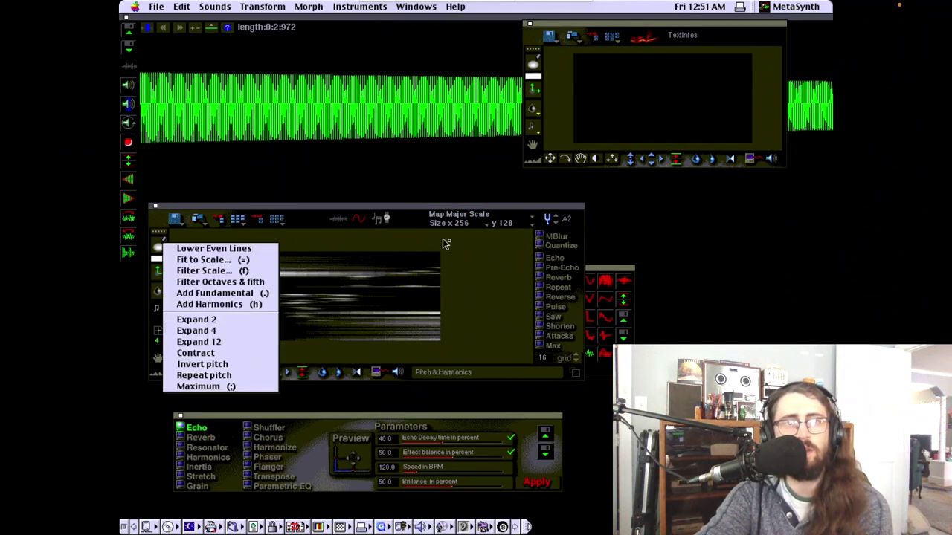
{"action": "left_click", "coordinate": [468, 264]}
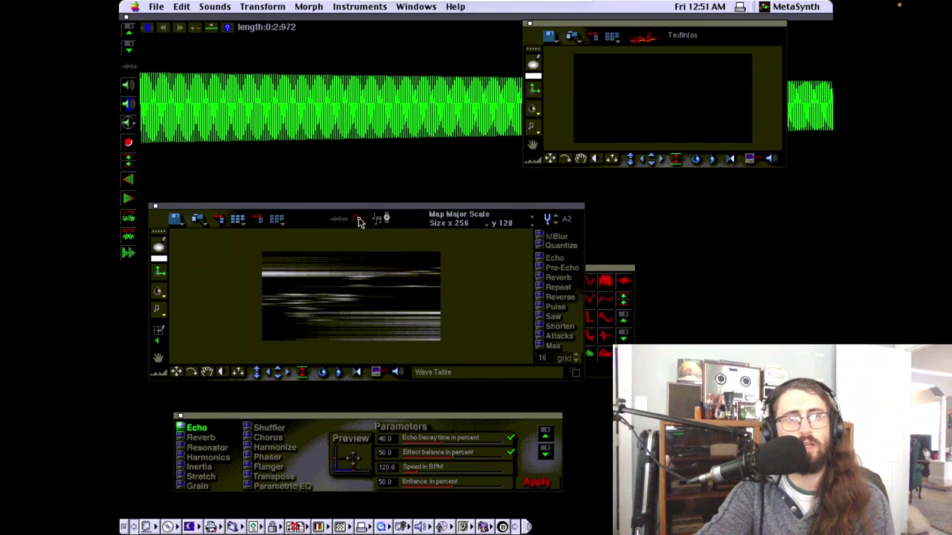
Switch the canvas instrument to FM Synth
{"action": "left_click", "coordinate": [359, 222]}
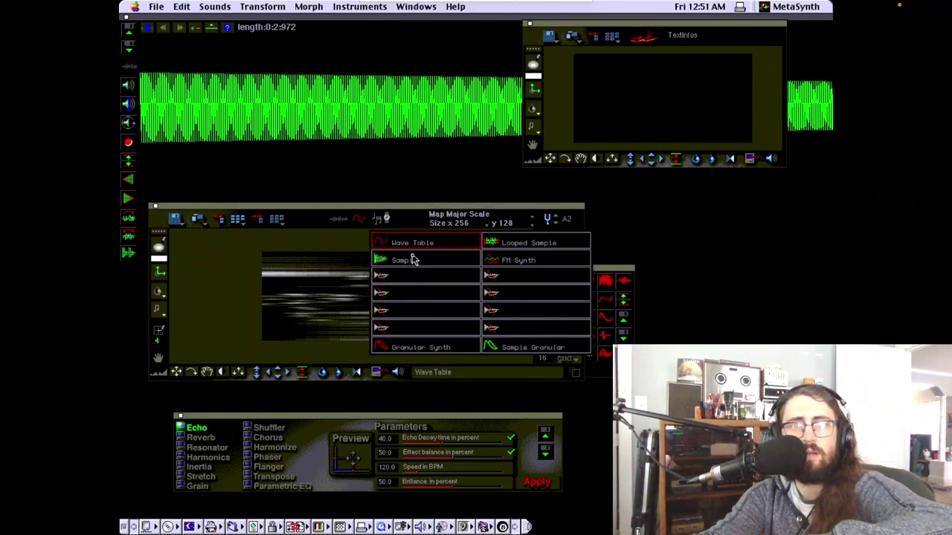
{"action": "left_click", "coordinate": [510, 262]}
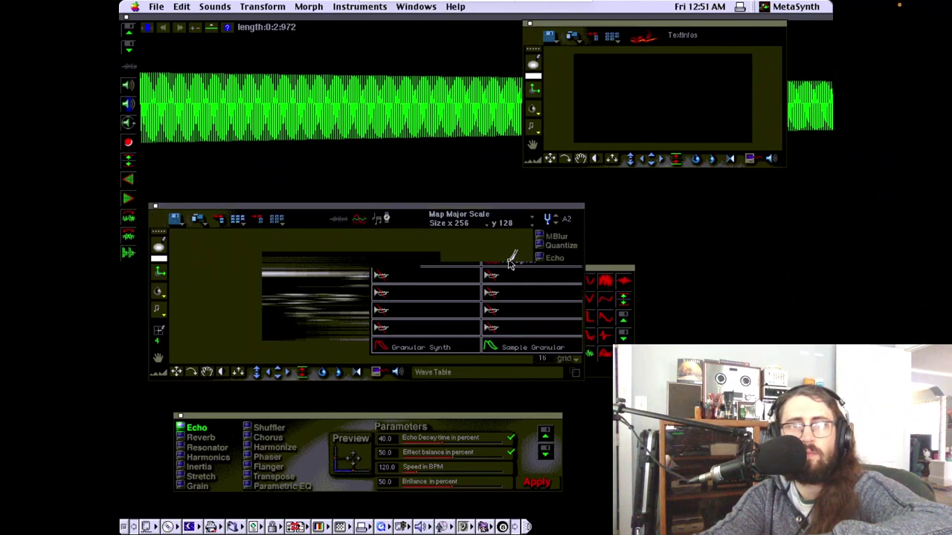
Preview the streaked picture with the current instrument, and again after switching the canvas instrument to Sample
{"action": "left_click", "coordinate": [400, 371]}
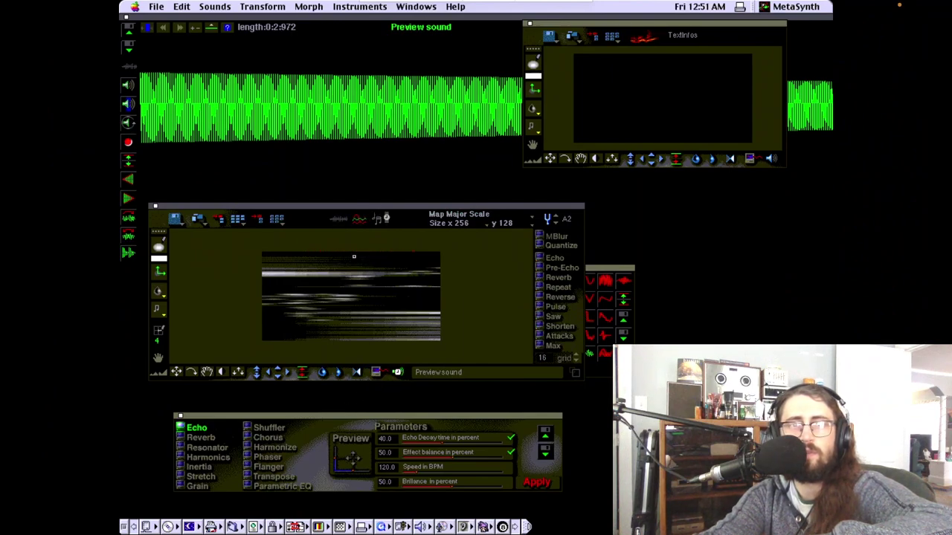
{"action": "left_click", "coordinate": [358, 220]}
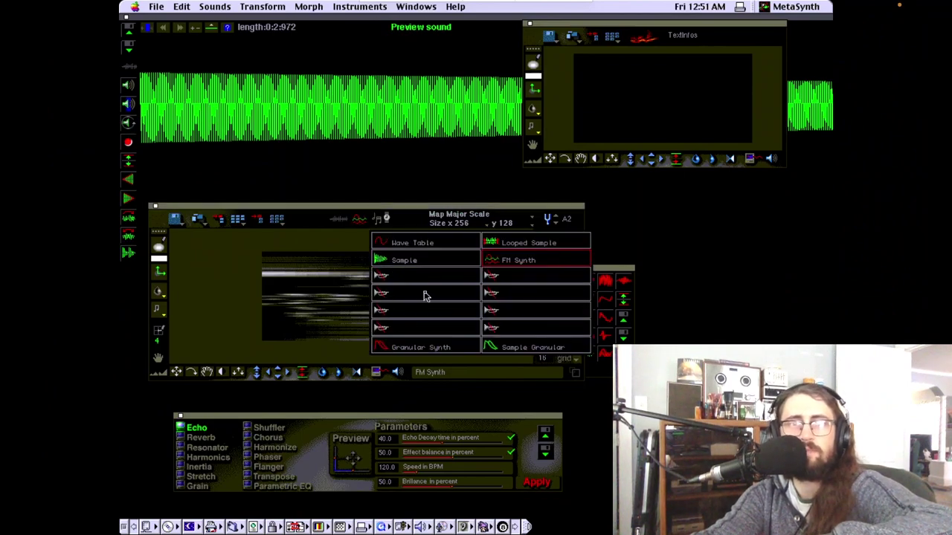
{"action": "left_click", "coordinate": [404, 261]}
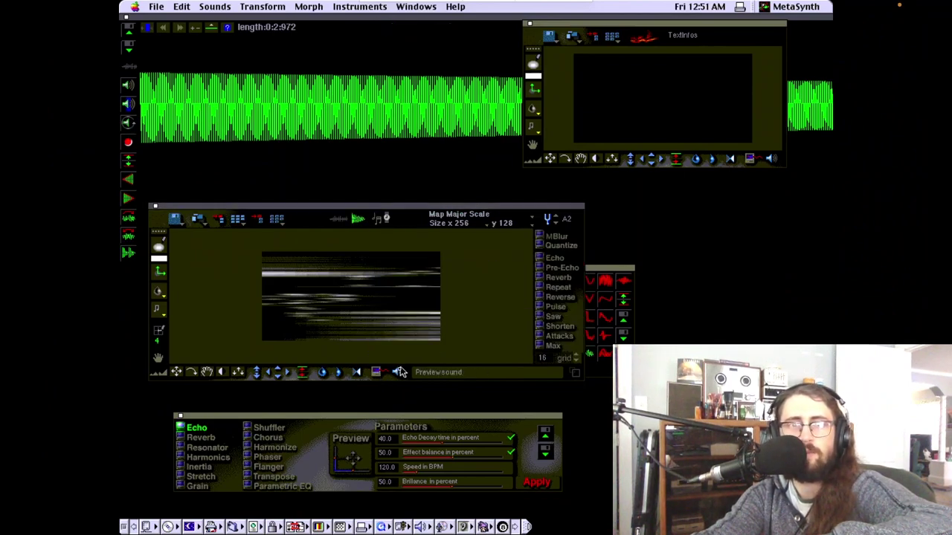
{"action": "left_click", "coordinate": [398, 373]}
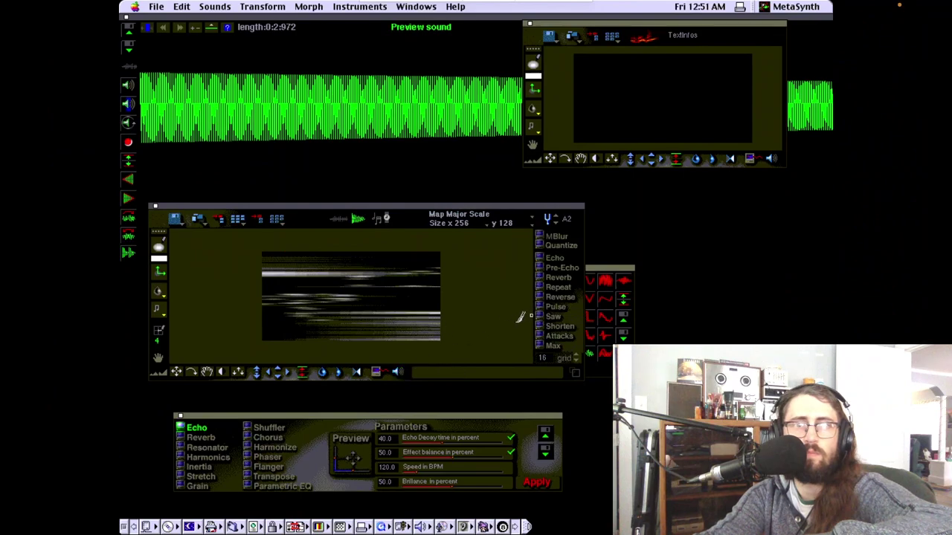
Apply the Saw and Reverse effects to the streaked picture, previewing the sound after each one
{"action": "left_click", "coordinate": [540, 319]}
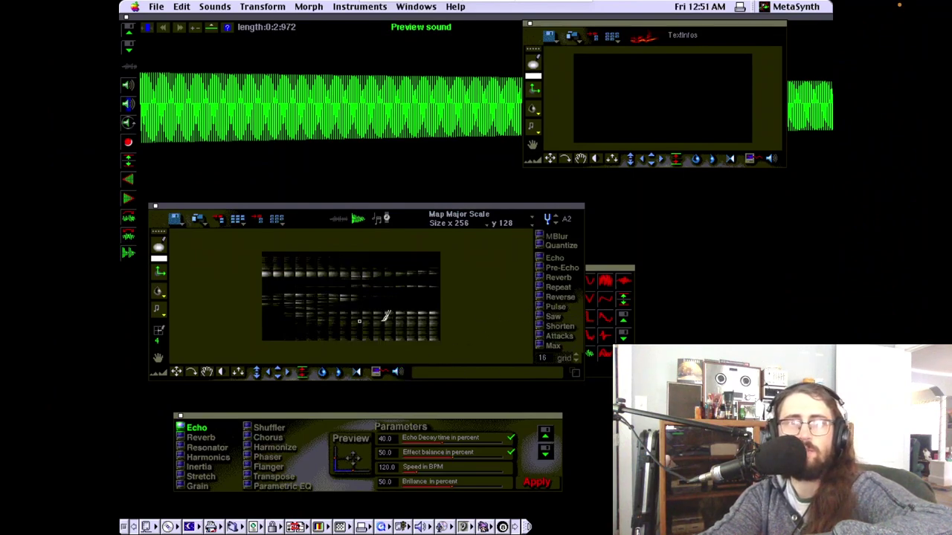
{"action": "left_click", "coordinate": [398, 372]}
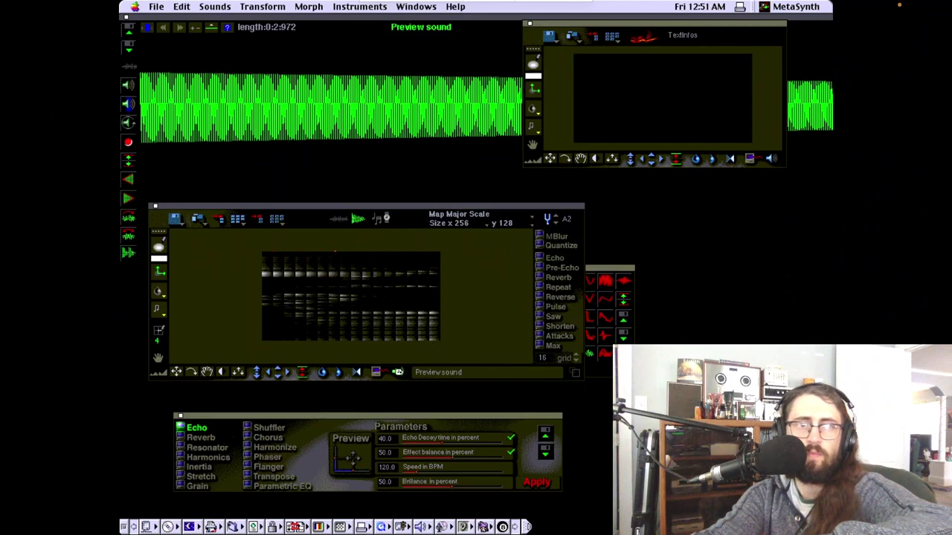
{"action": "left_click", "coordinate": [398, 371]}
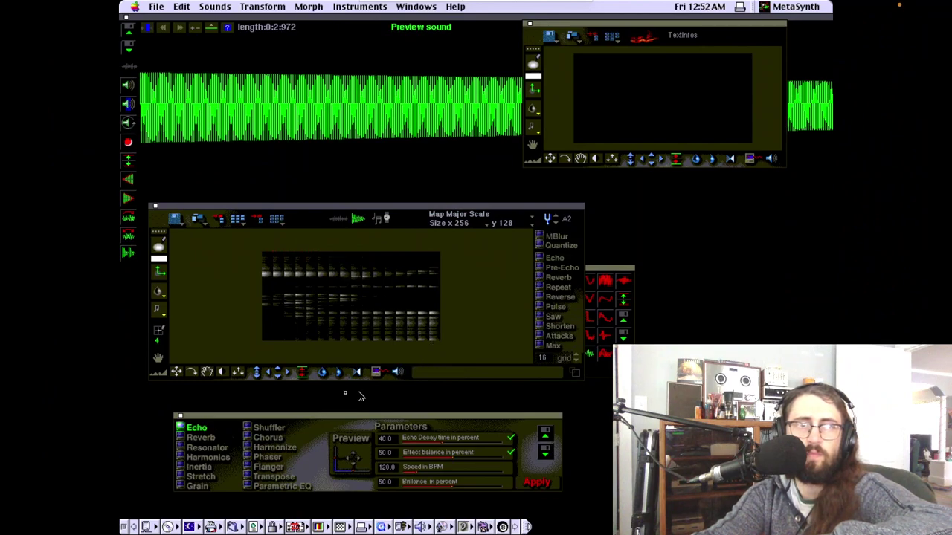
{"action": "left_click", "coordinate": [540, 297]}
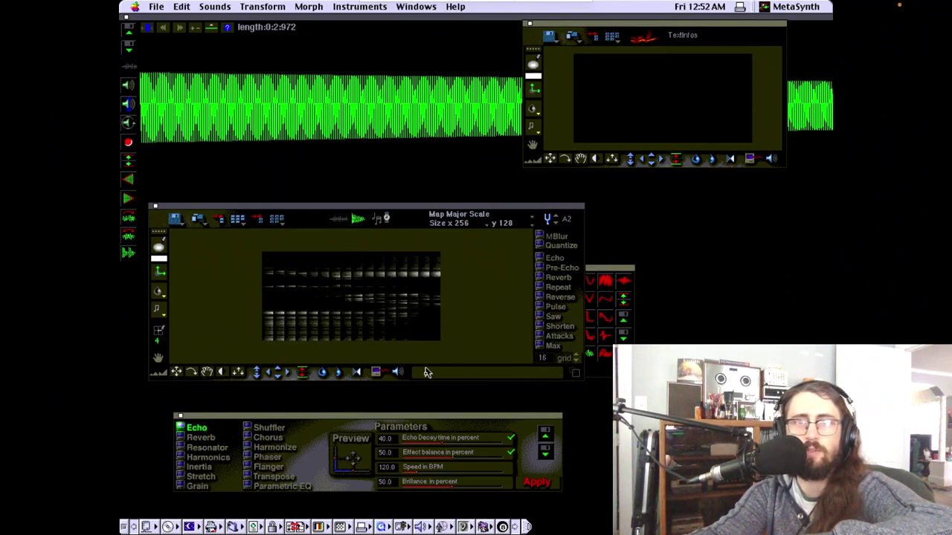
{"action": "left_click", "coordinate": [397, 372]}
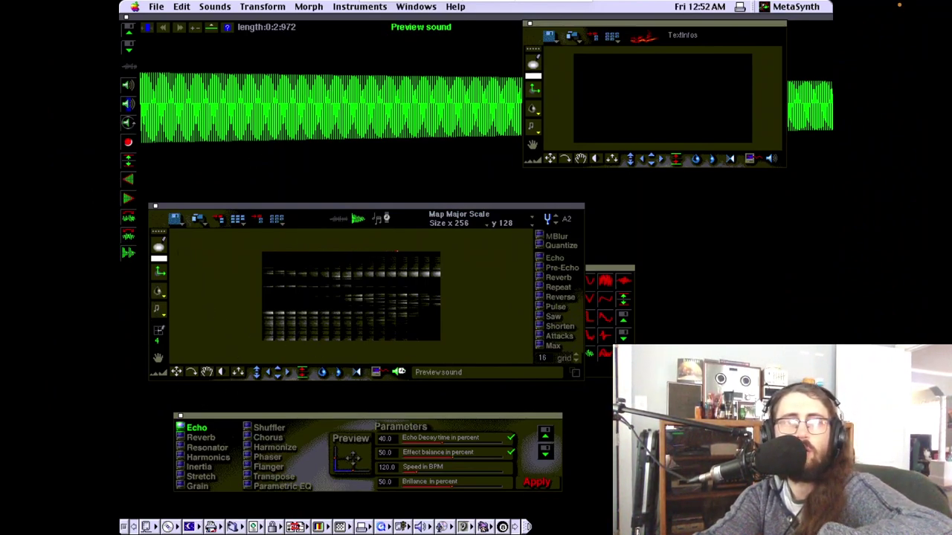
Apply the Emboss right process to the picture, preview it, and add the Repeat effect
{"action": "left_click", "coordinate": [158, 292]}
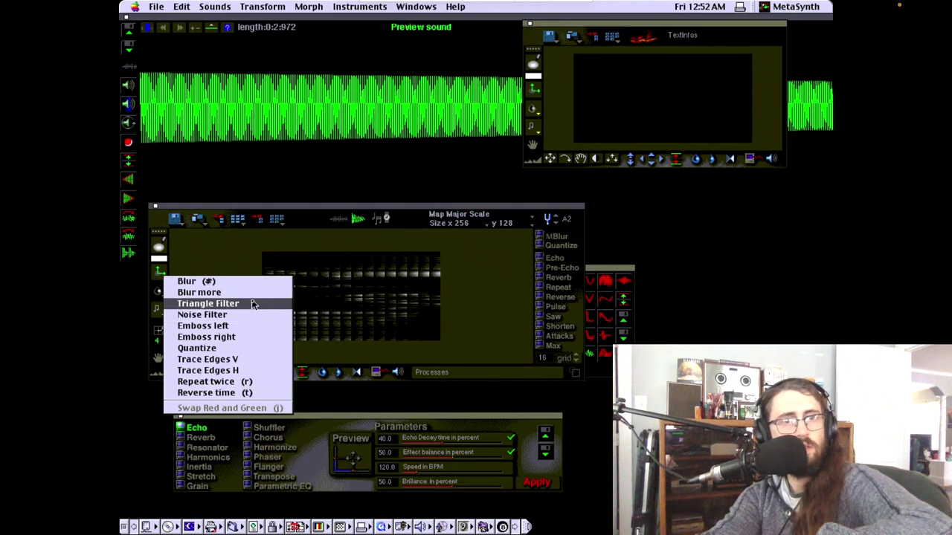
{"action": "left_click", "coordinate": [249, 338]}
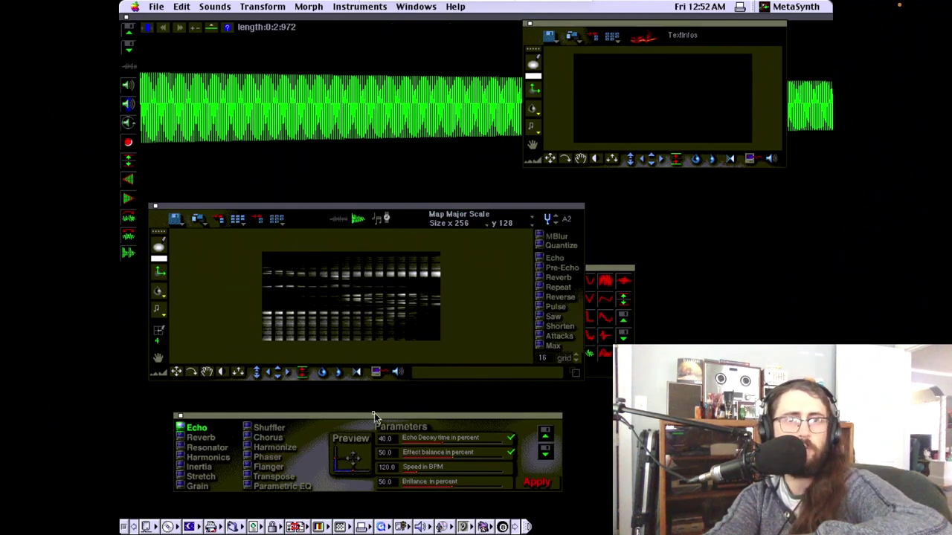
{"action": "left_click", "coordinate": [398, 373]}
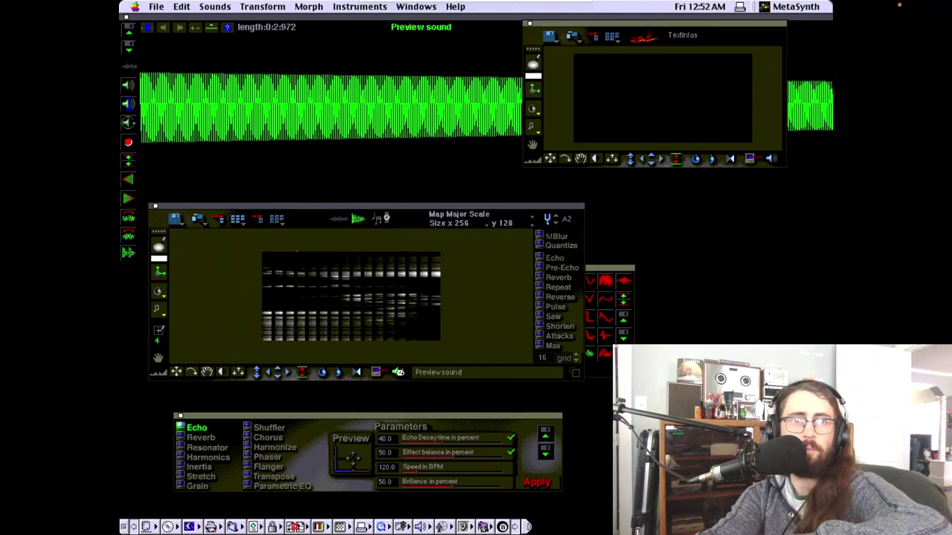
{"action": "left_click", "coordinate": [540, 288]}
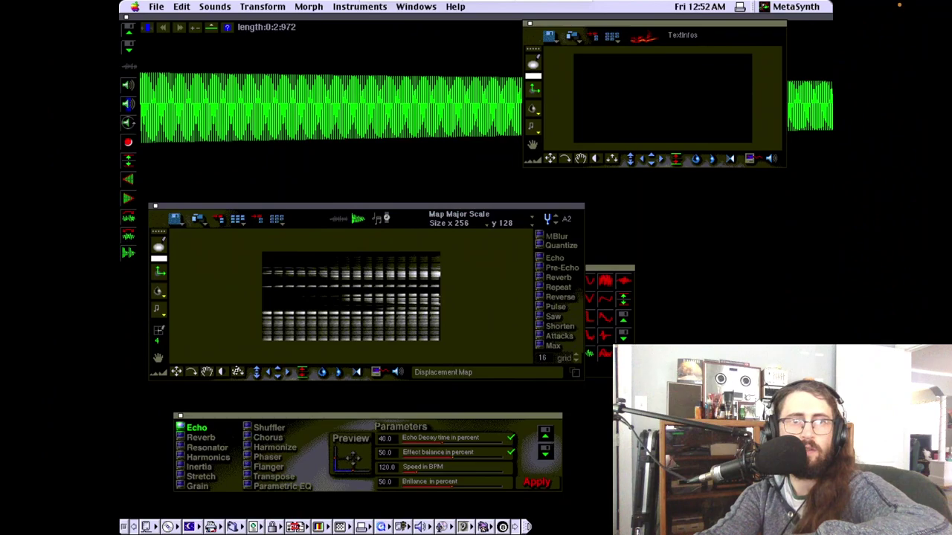
Shift the picture's contents with Offset & Transpose and preview the resulting sound
{"action": "left_click", "coordinate": [238, 372]}
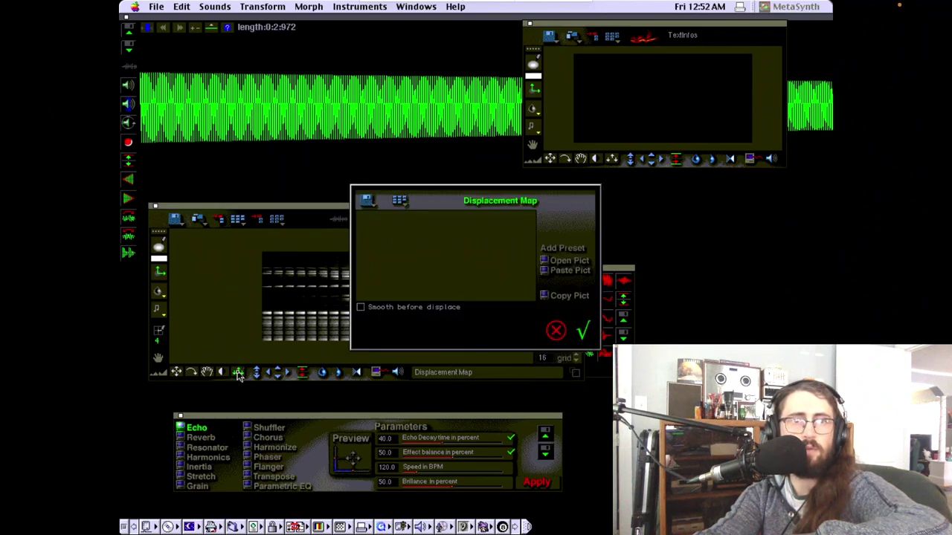
{"action": "left_click", "coordinate": [556, 333]}
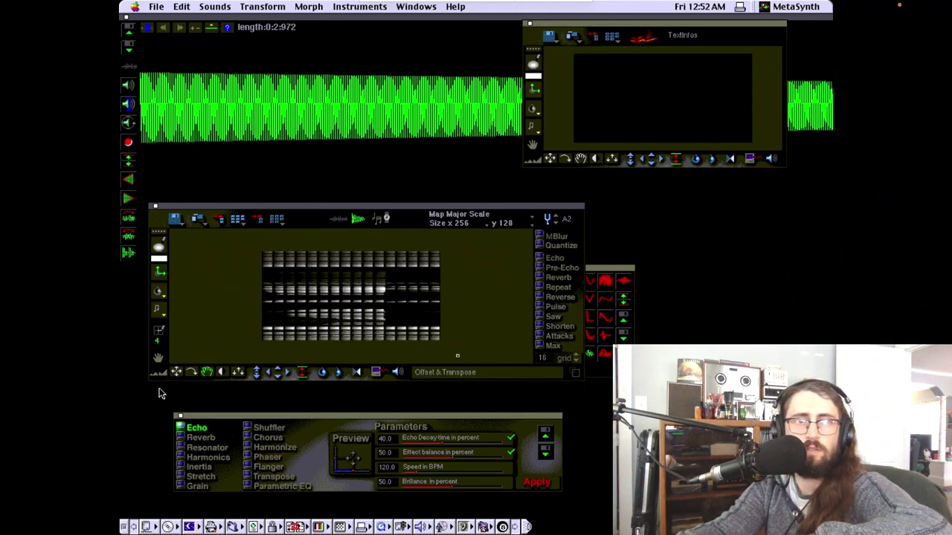
{"action": "left_click", "coordinate": [395, 372]}
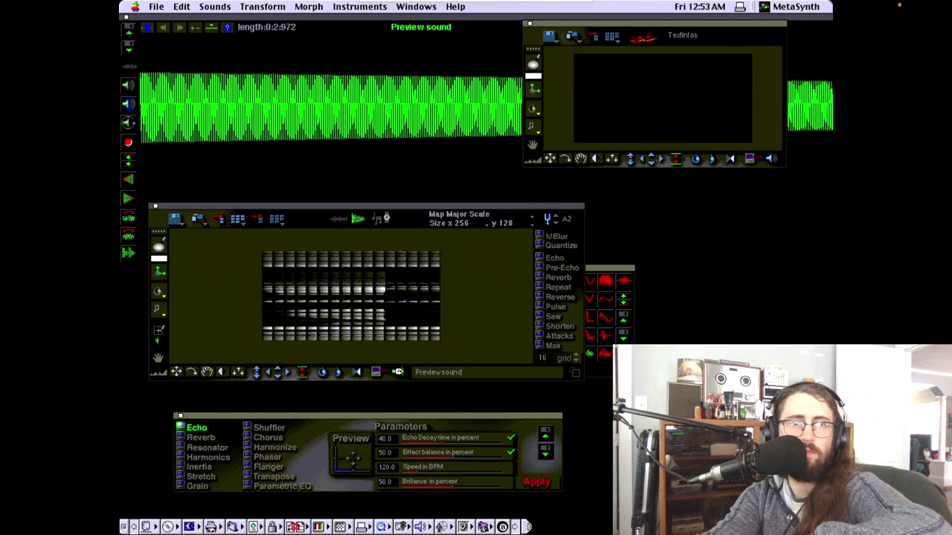
{"action": "left_click", "coordinate": [398, 372]}
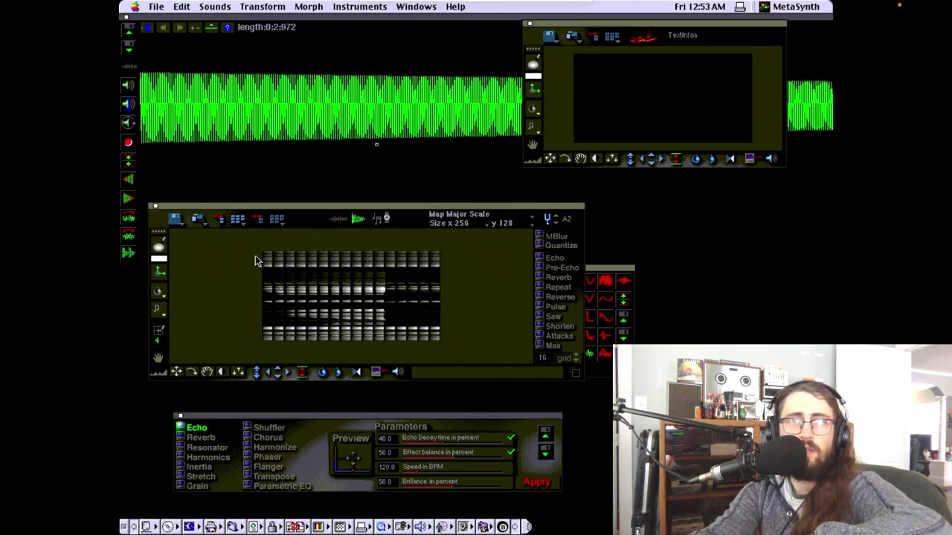
Quit MetaSynth and collapse the Metasynth 2.7 folder in the Applications (Mac OS 9) window
{"action": "left_click_drag", "start_coordinate": [633, 28], "coordinate": [580, 60]}
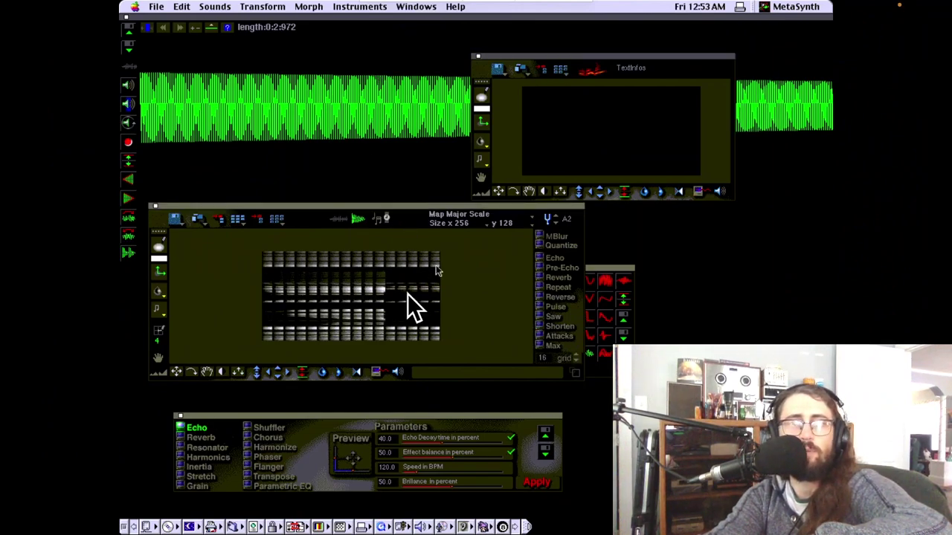
{"action": "left_click", "coordinate": [163, 6]}
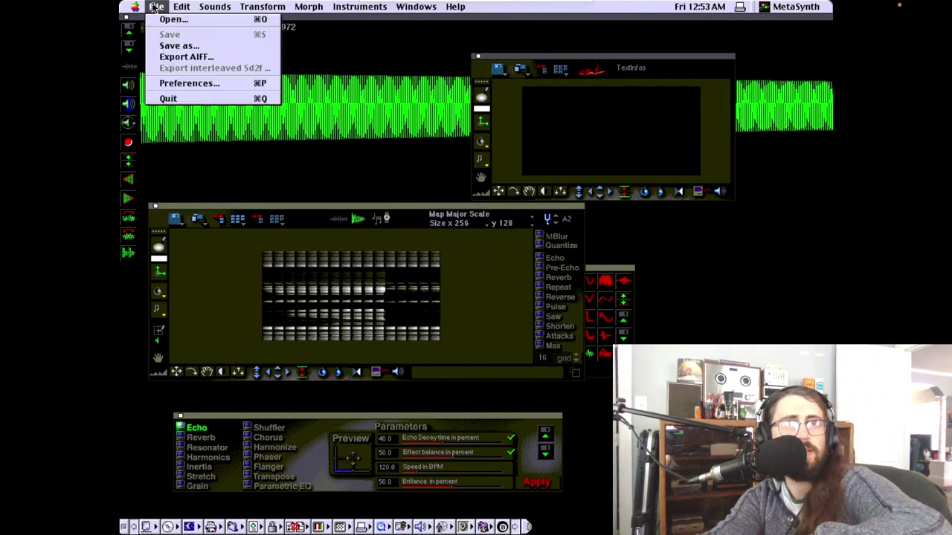
{"action": "left_click", "coordinate": [169, 102]}
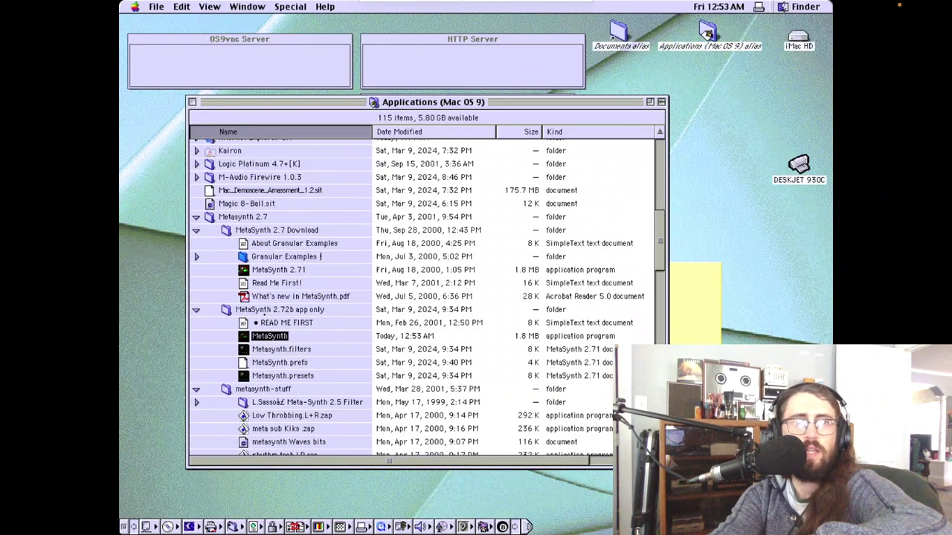
{"action": "left_click", "coordinate": [195, 217]}
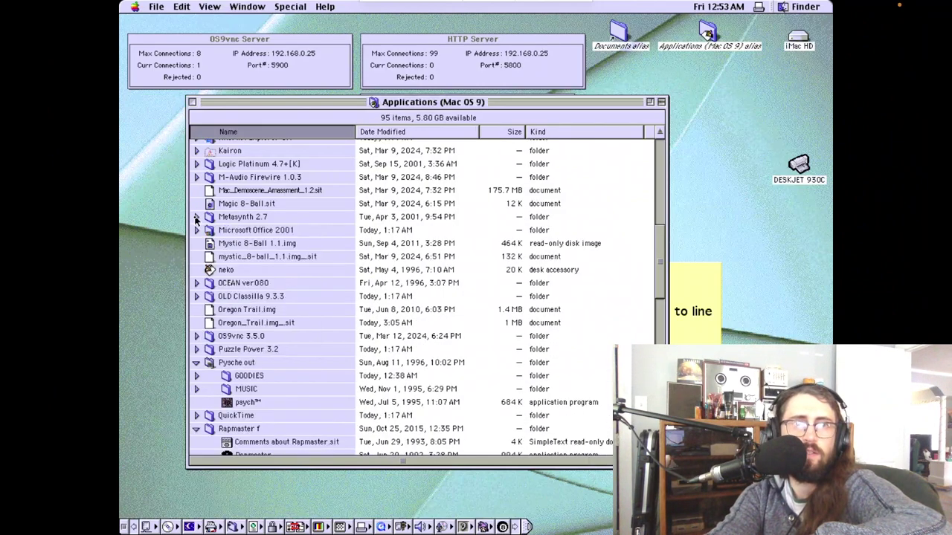
Expand the Kairon folder and launch the Kairon 2.19 AAF application
{"action": "left_click", "coordinate": [210, 166]}
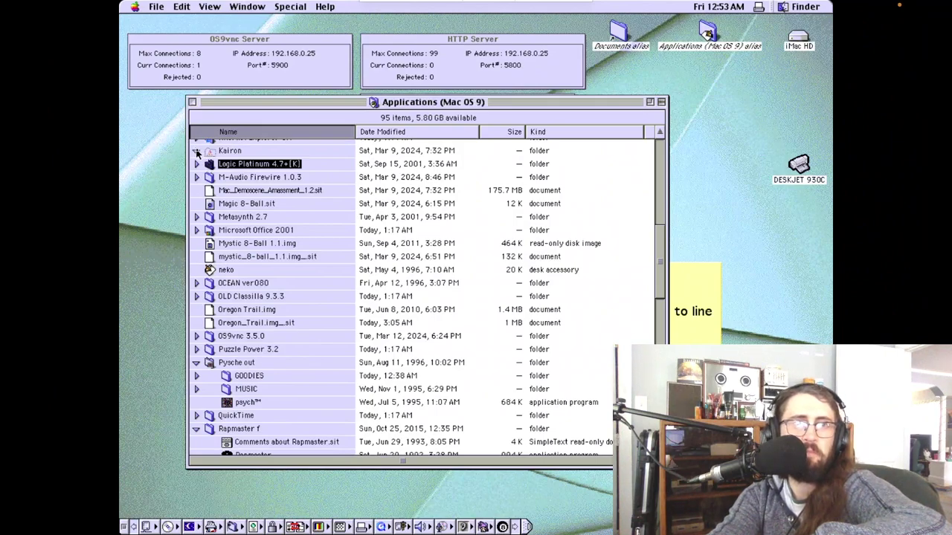
{"action": "left_click", "coordinate": [196, 151]}
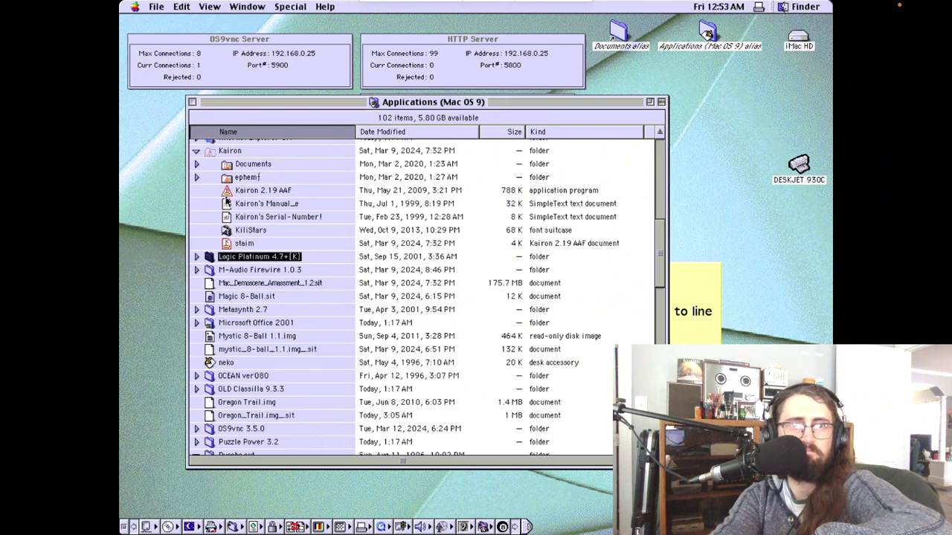
{"action": "left_click", "coordinate": [554, 192]}
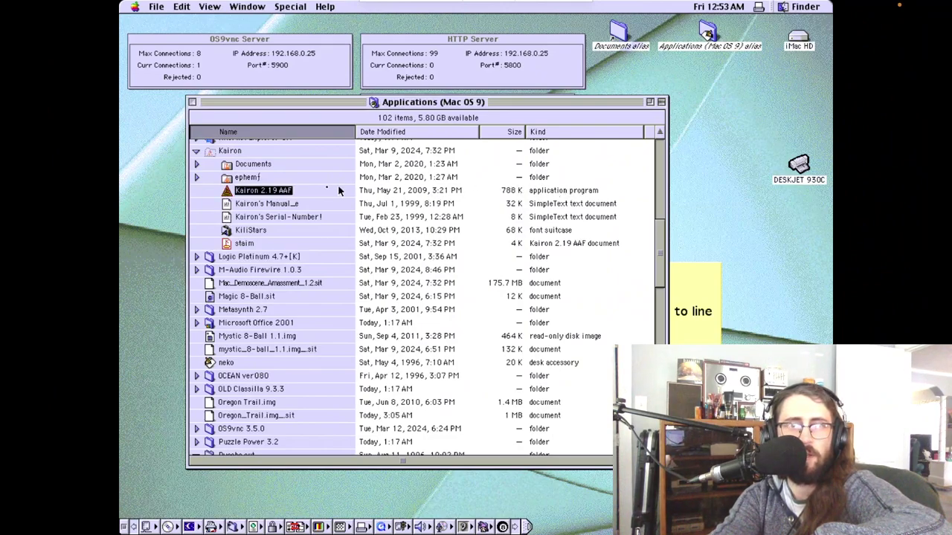
{"action": "double_click", "coordinate": [226, 192]}
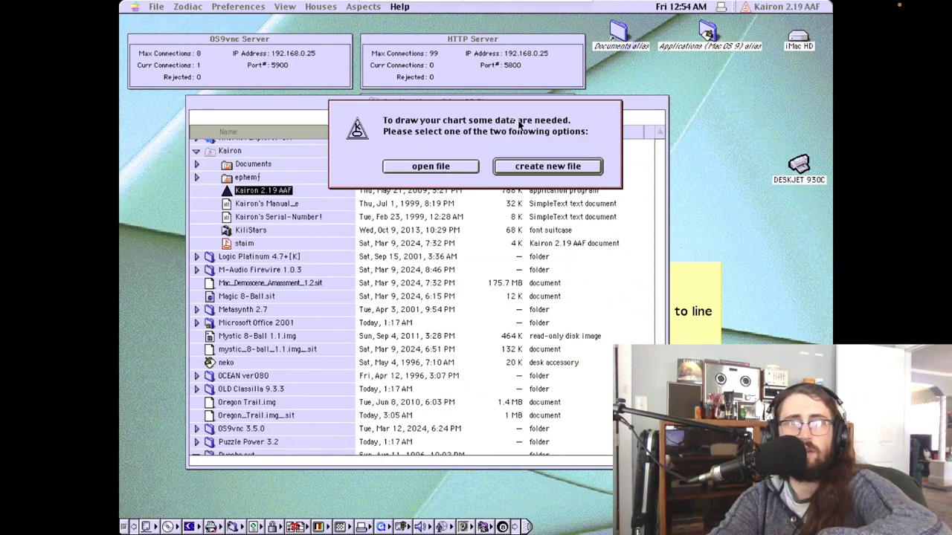
Create a new chart file and fill in the name, second name and date of birth in the personal data
{"action": "left_click", "coordinate": [560, 168]}
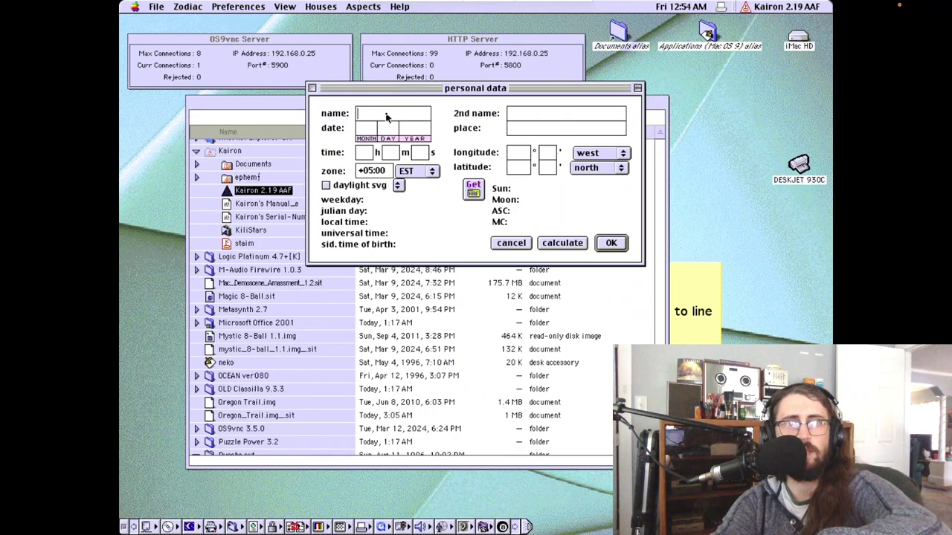
{"action": "type", "text": "Aquawizard"}
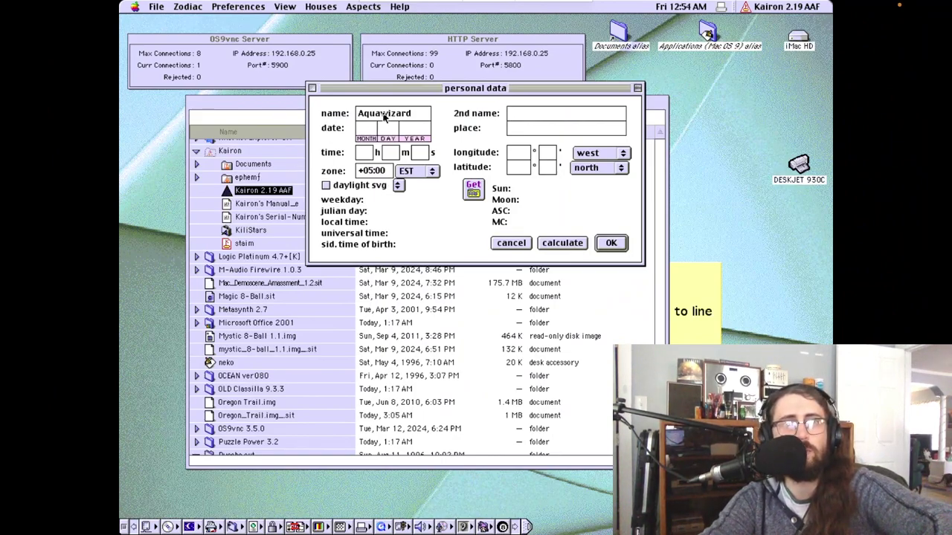
{"action": "left_click_drag", "start_coordinate": [381, 113], "coordinate": [418, 113]}
{"action": "key", "text": "BackSpace"}
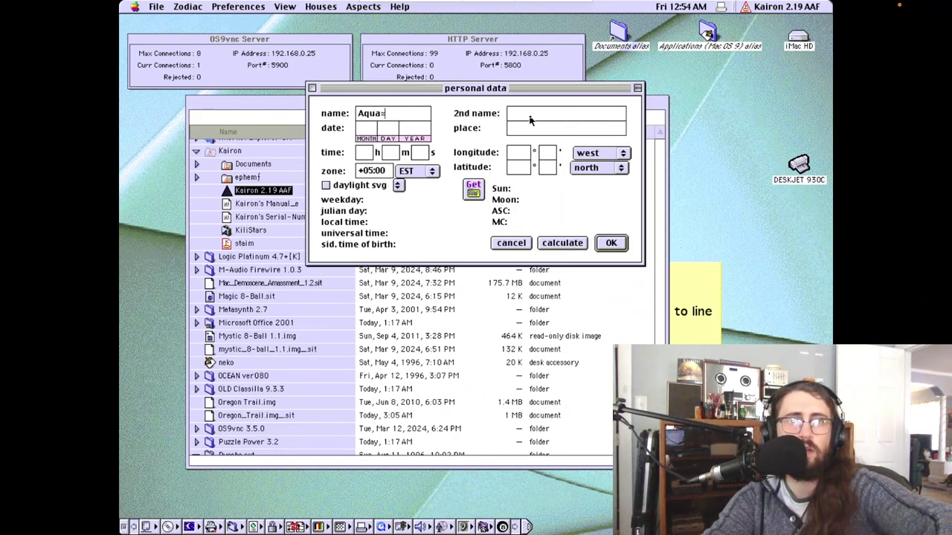
{"action": "left_click", "coordinate": [525, 114]}
{"action": "type", "text": "Wizard"}
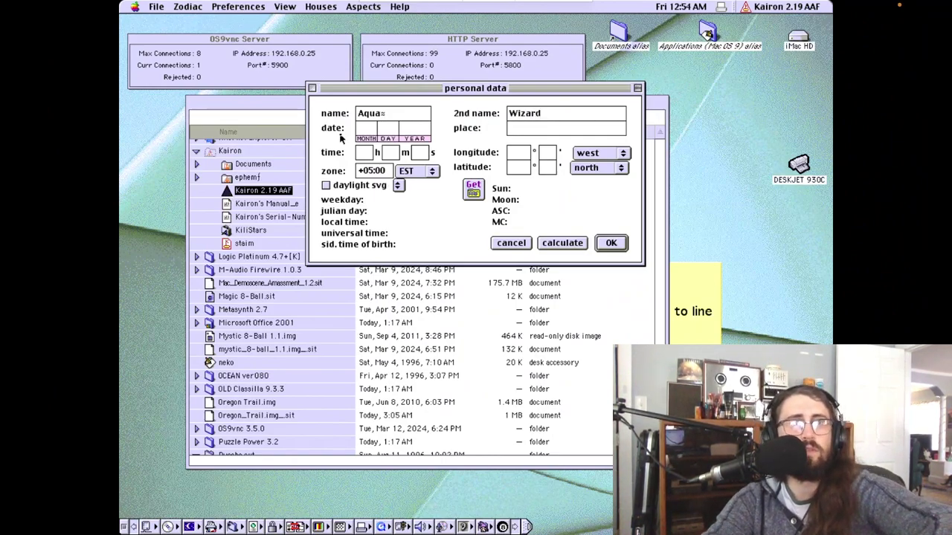
{"action": "left_click", "coordinate": [366, 131]}
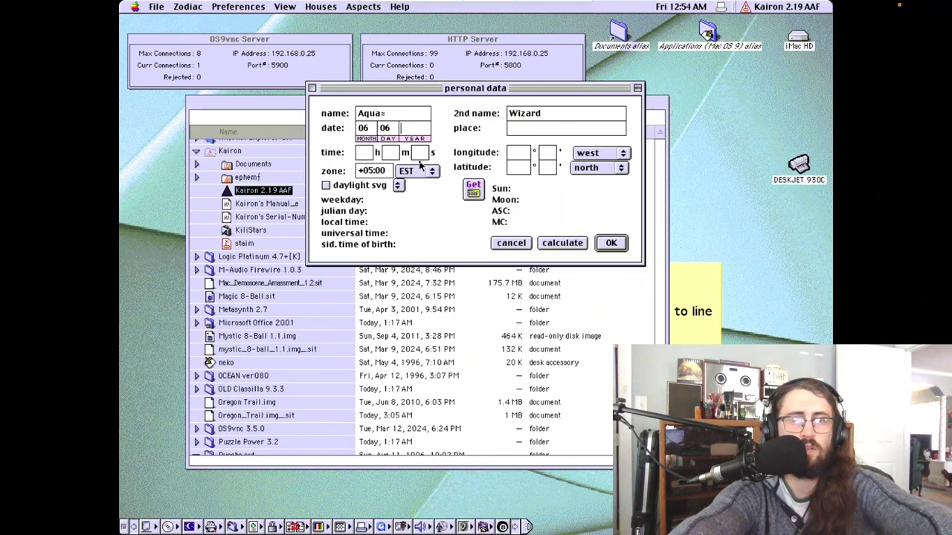
{"action": "type", "text": "966"}
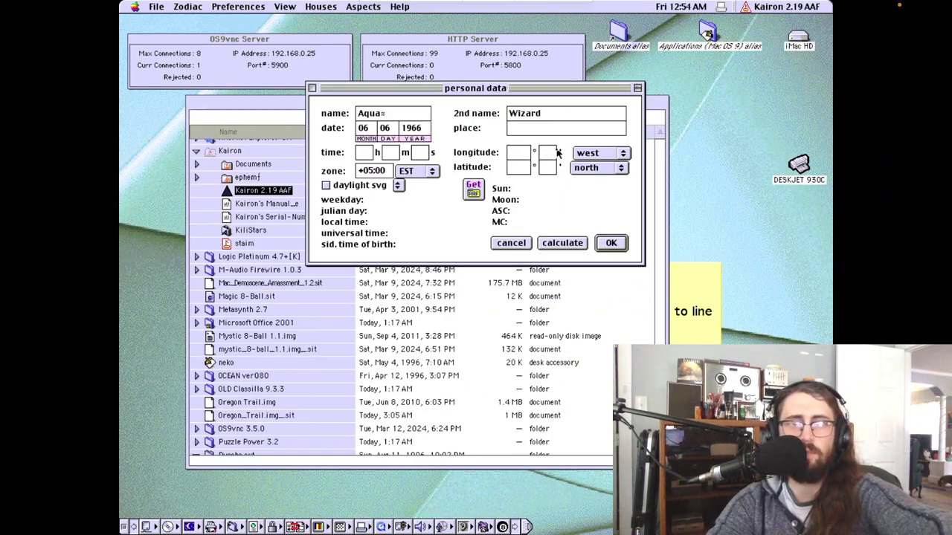
Set the longitude to 12° 34', the latitude to 56° 12' and the place to "Under the Sea"
{"action": "type", "text": "12"}
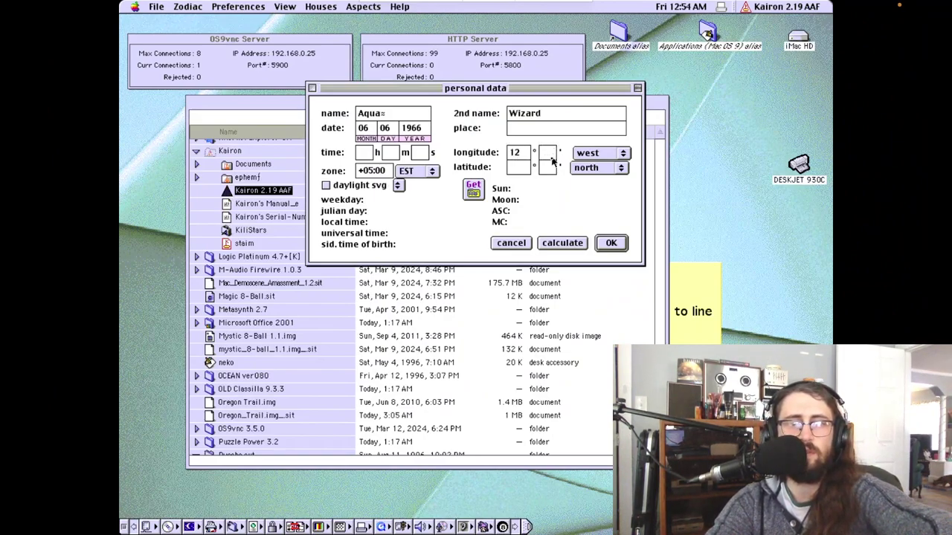
{"action": "left_click", "coordinate": [551, 155]}
{"action": "type", "text": "34"}
{"action": "left_click", "coordinate": [519, 170]}
{"action": "type", "text": "56"}
{"action": "left_click", "coordinate": [547, 168]}
{"action": "type", "text": "78"}
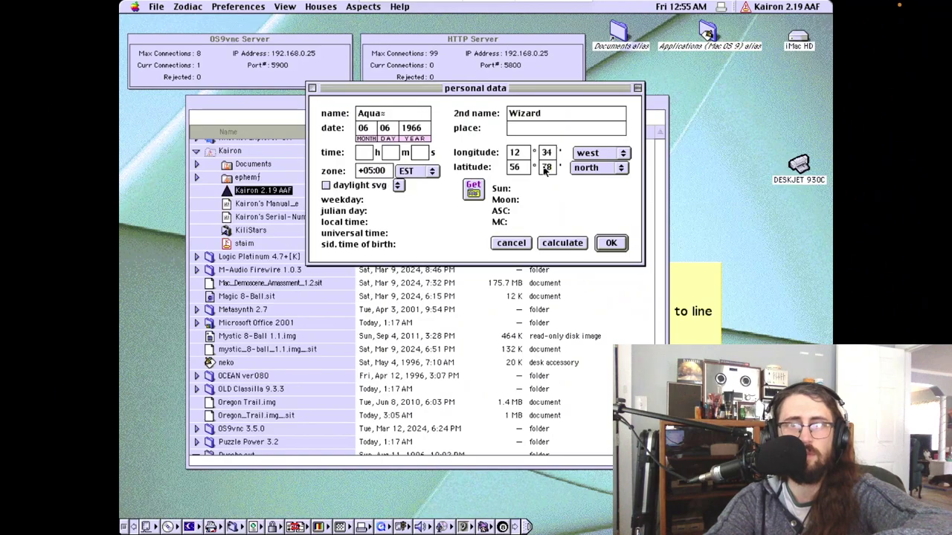
{"action": "left_click_drag", "start_coordinate": [544, 169], "coordinate": [551, 171]}
{"action": "type", "text": "12"}
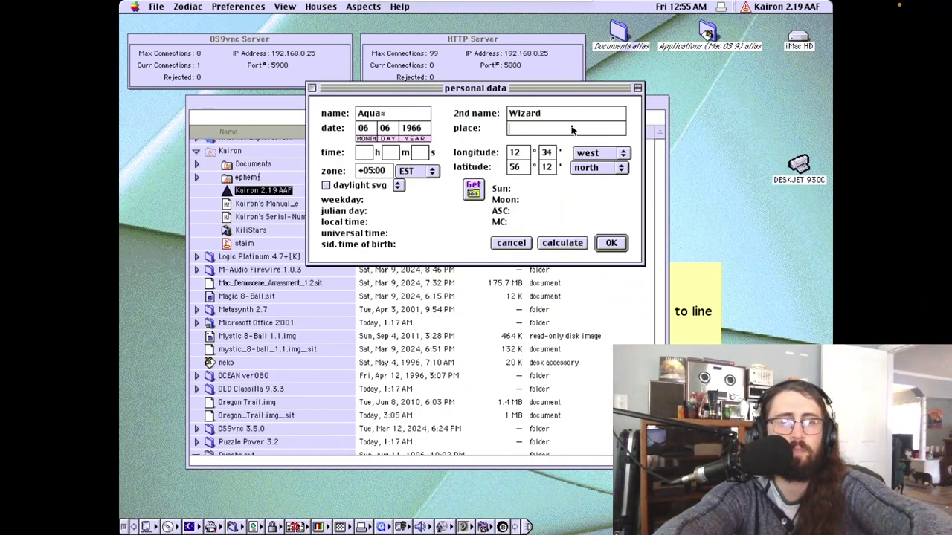
{"action": "type", "text": "Under the Sea"}
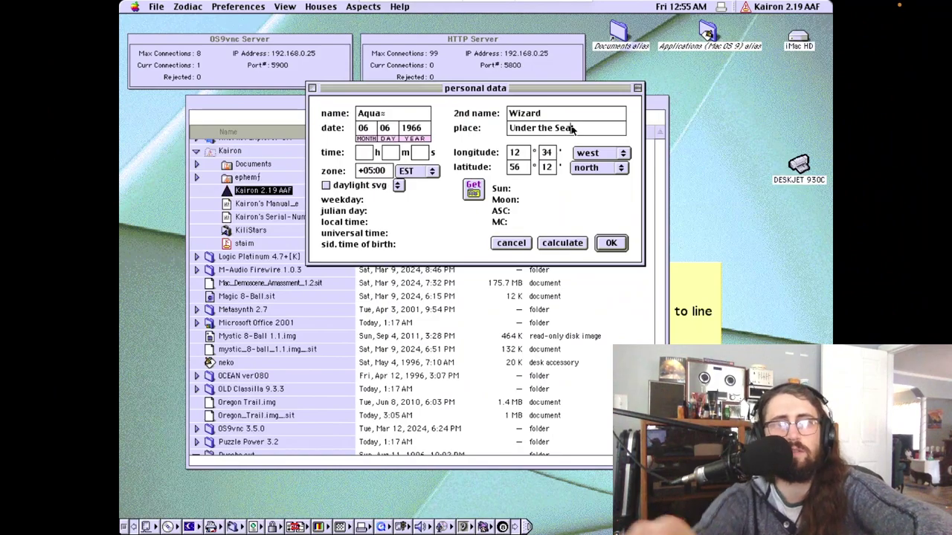
Set the birth time to 04 h 20 m 00 s and calculate the astrological values from the personal data
{"action": "left_click", "coordinate": [360, 155]}
{"action": "type", "text": "0"}
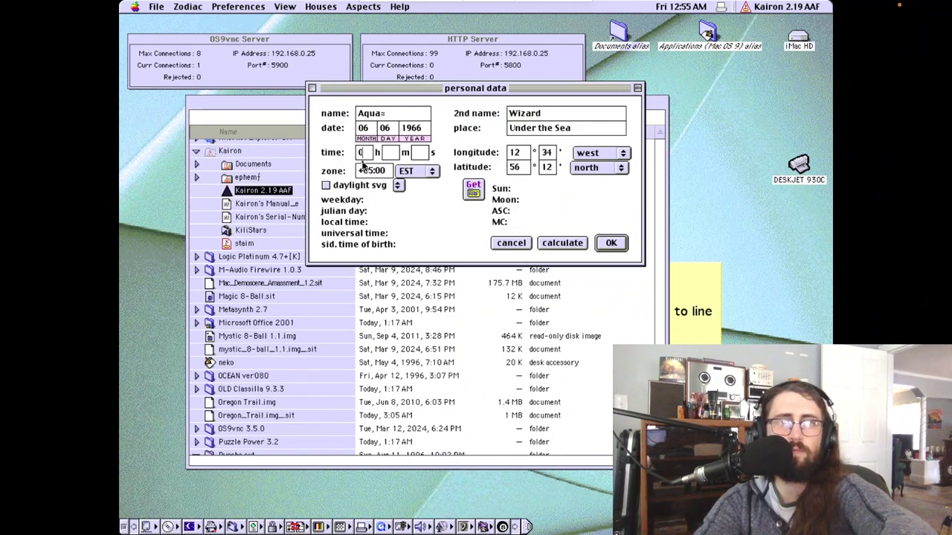
{"action": "type", "text": "4"}
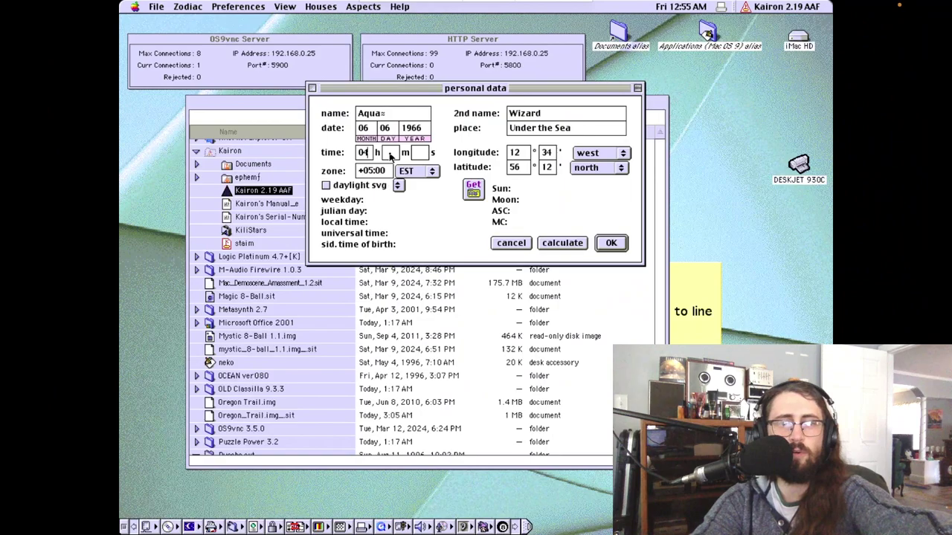
{"action": "left_click", "coordinate": [390, 155]}
{"action": "type", "text": "20"}
{"action": "left_click", "coordinate": [422, 155]}
{"action": "type", "text": "00"}
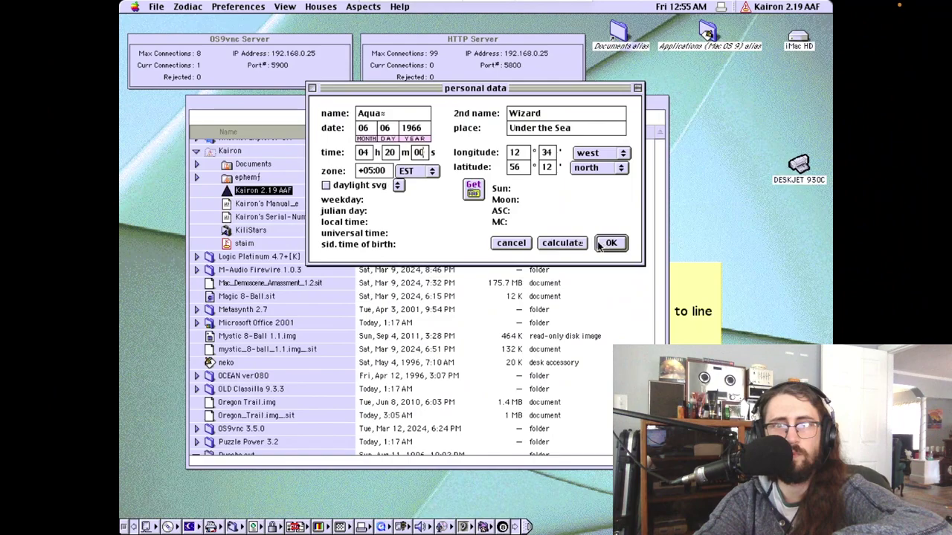
{"action": "left_click", "coordinate": [561, 244]}
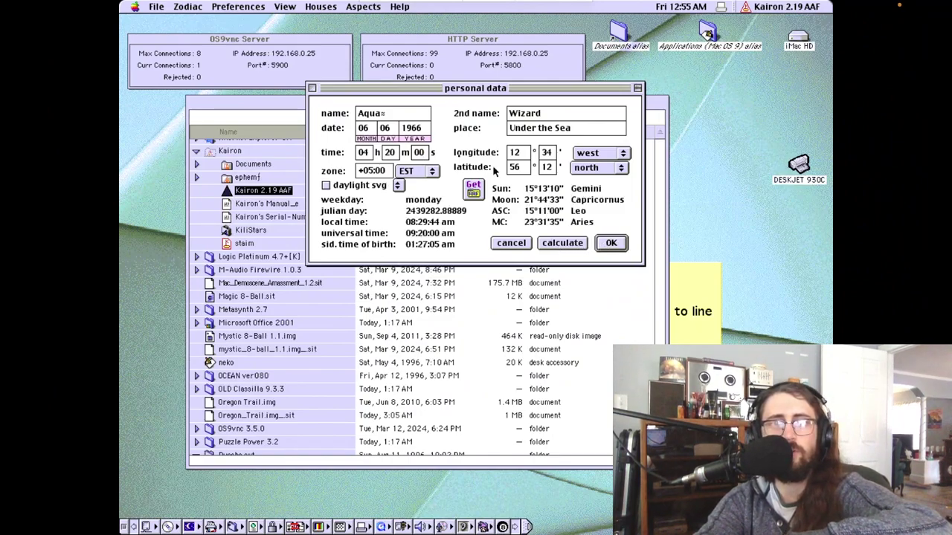
Remove the stray character at the end of the first name and confirm the personal data to draw the chart
{"action": "left_click_drag", "start_coordinate": [383, 117], "coordinate": [396, 117]}
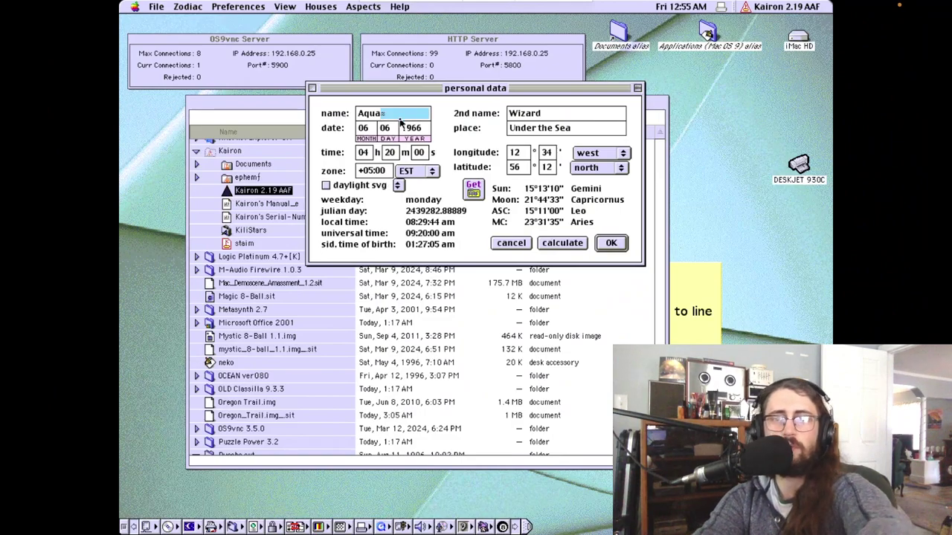
{"action": "key", "text": "BackSpace"}
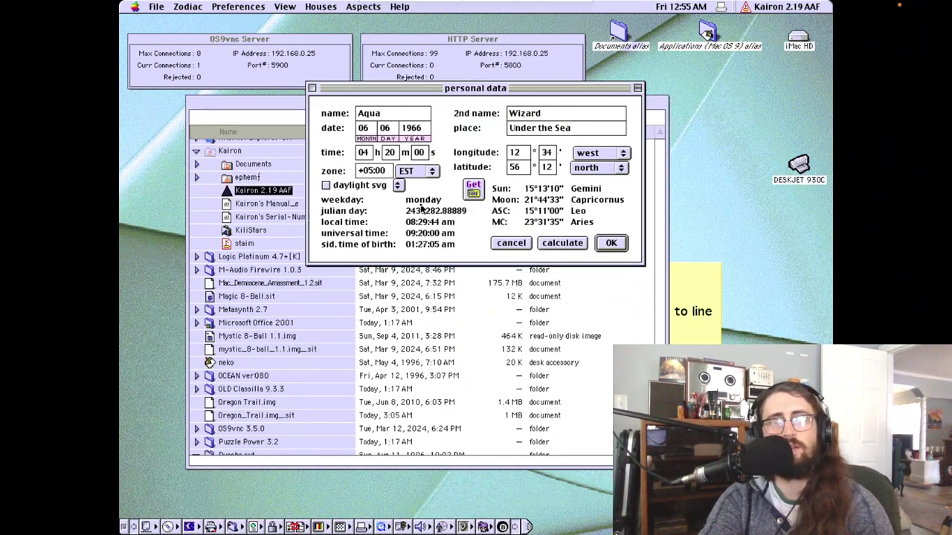
{"action": "left_click", "coordinate": [610, 244]}
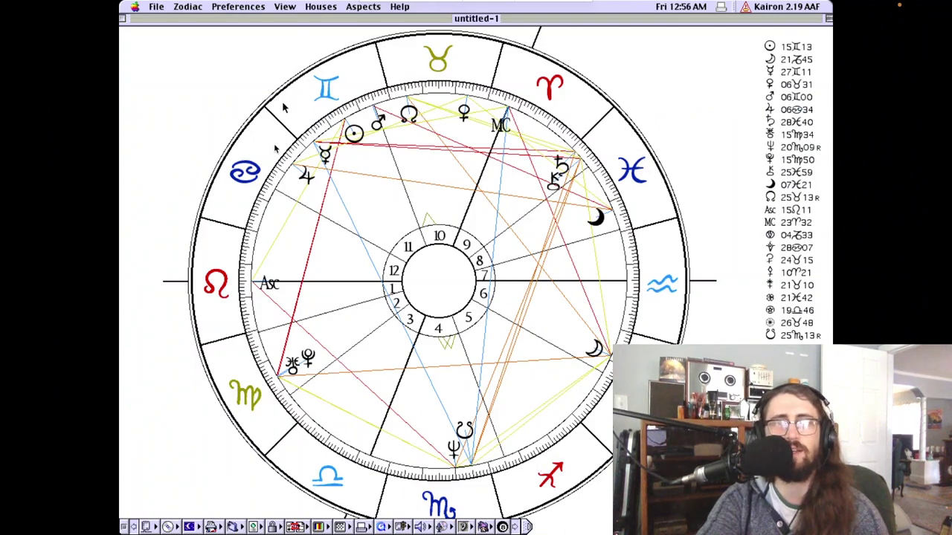
Switch the chart's house system to Campanus and turn on the Biseptiles aspects
{"action": "left_click", "coordinate": [183, 6]}
{"action": "mouse_move", "coordinate": [260, 9]}
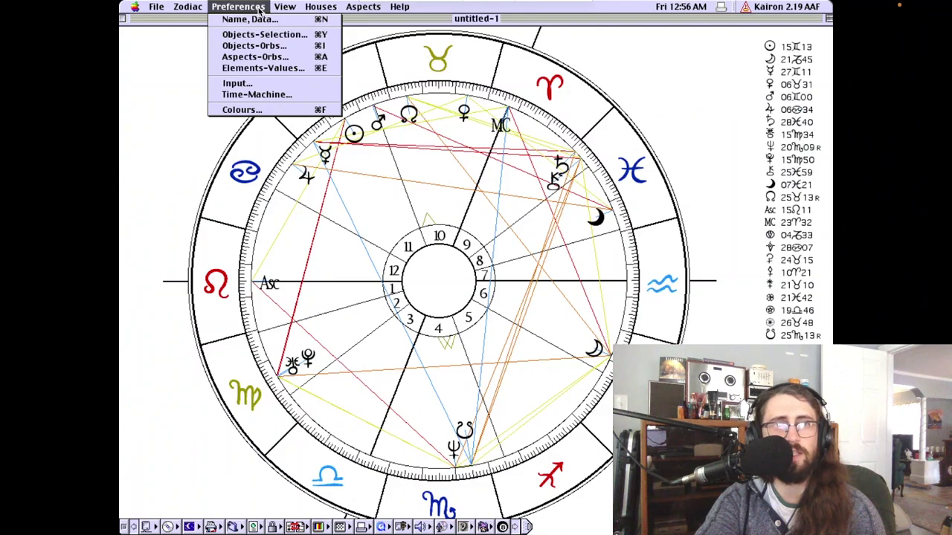
{"action": "mouse_move", "coordinate": [292, 15]}
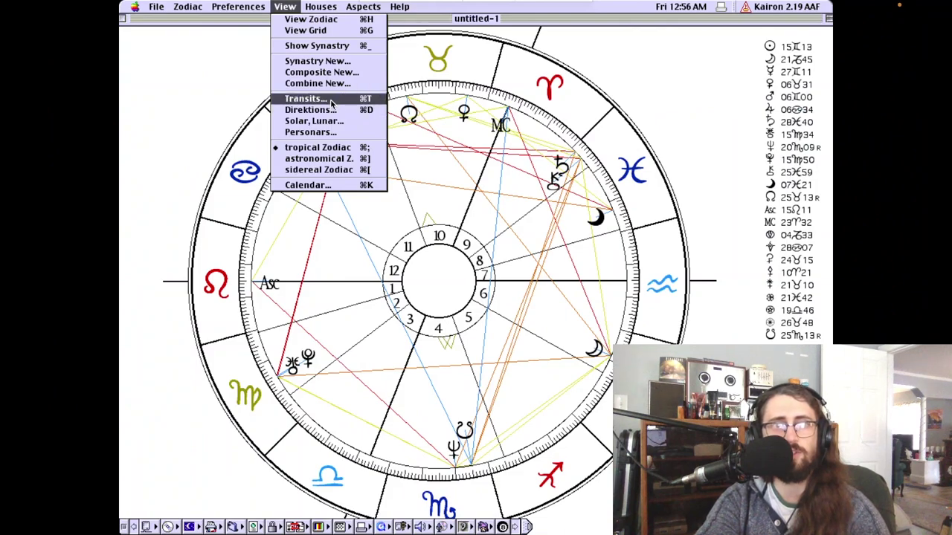
{"action": "mouse_move", "coordinate": [333, 13]}
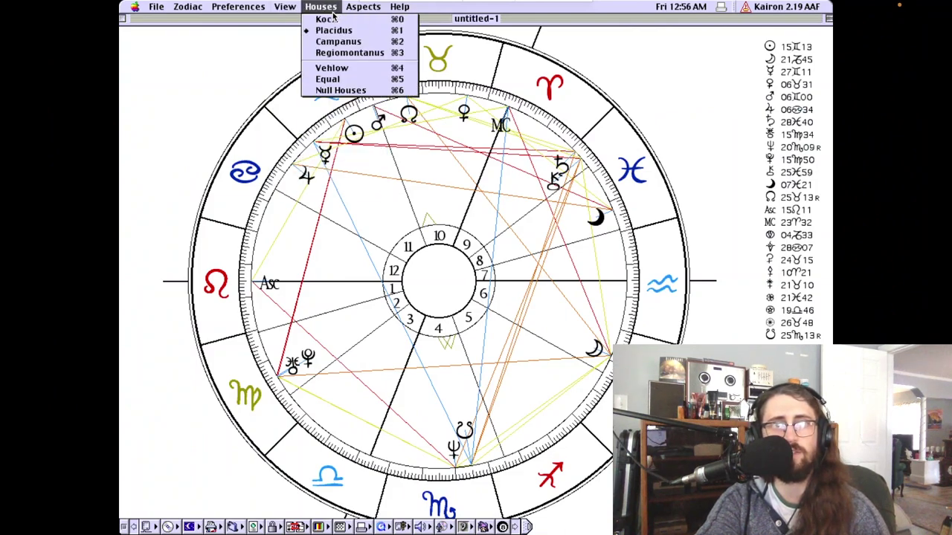
{"action": "left_click", "coordinate": [357, 43]}
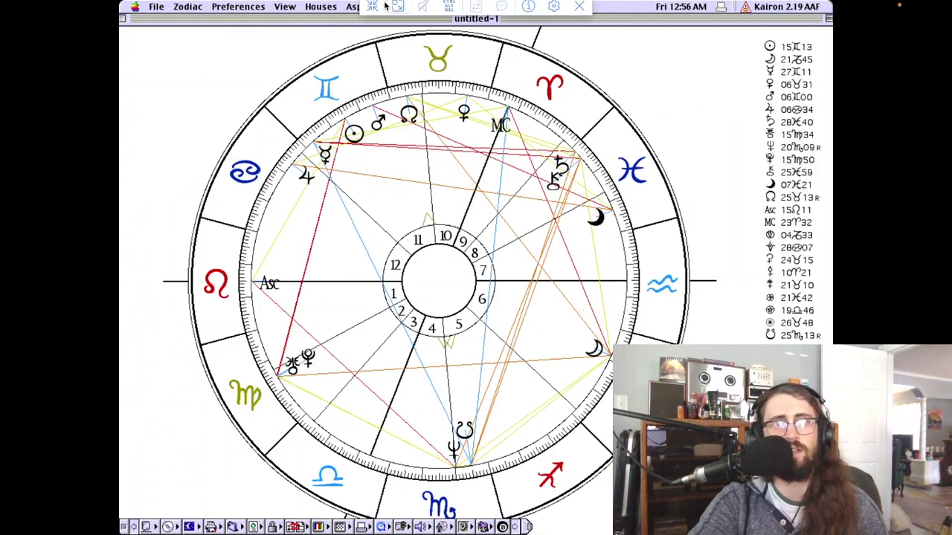
{"action": "left_click", "coordinate": [347, 8]}
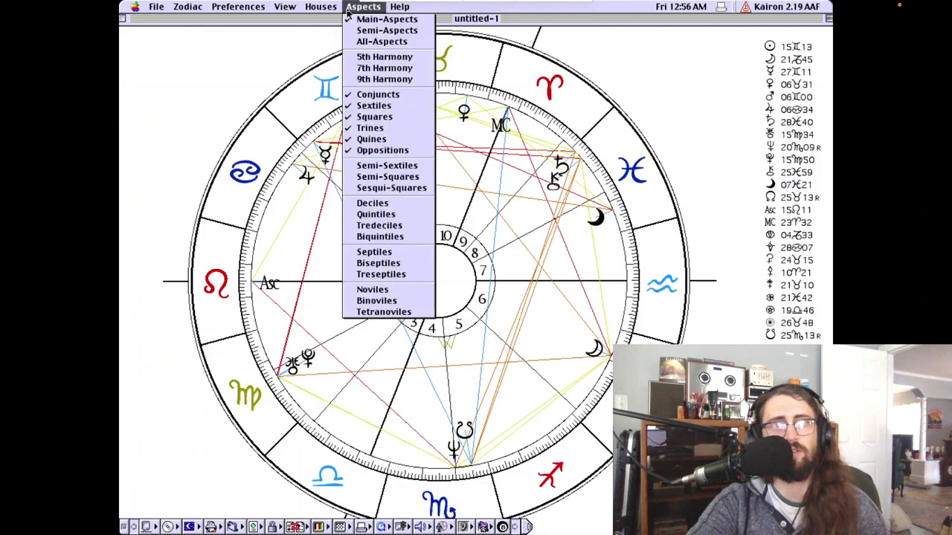
{"action": "left_click", "coordinate": [406, 264]}
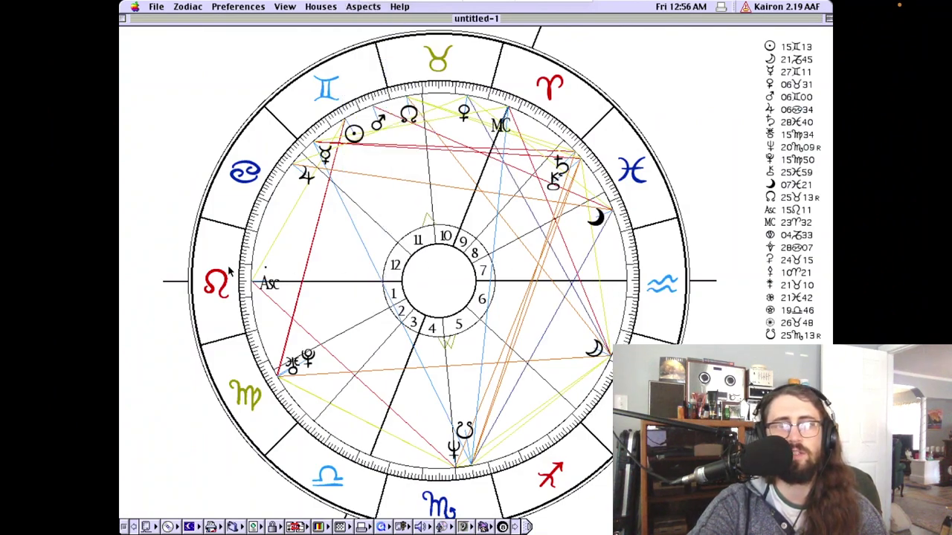
Quit Kairon without saving the untitled-1 chart and collapse the Kairon folder in the Applications (Mac OS 9) window
{"action": "left_click", "coordinate": [156, 8]}
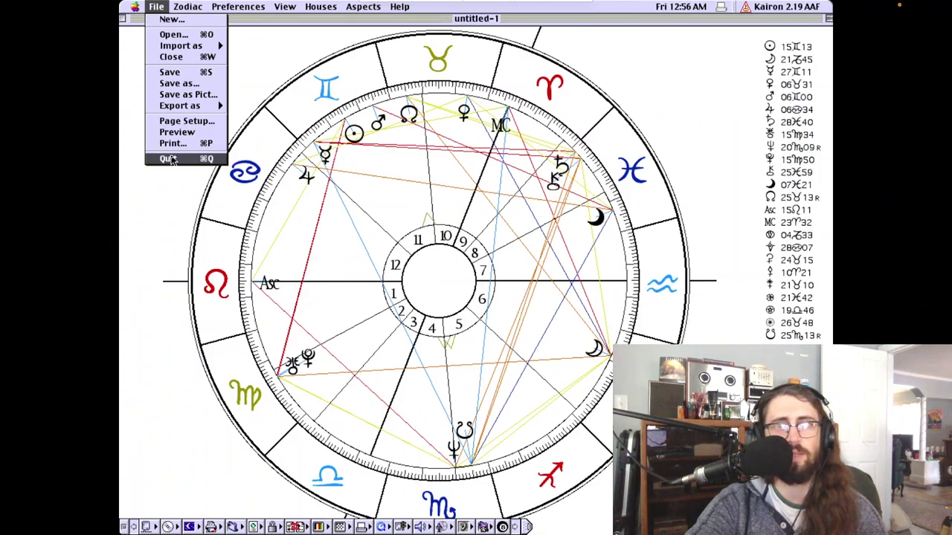
{"action": "left_click", "coordinate": [170, 159]}
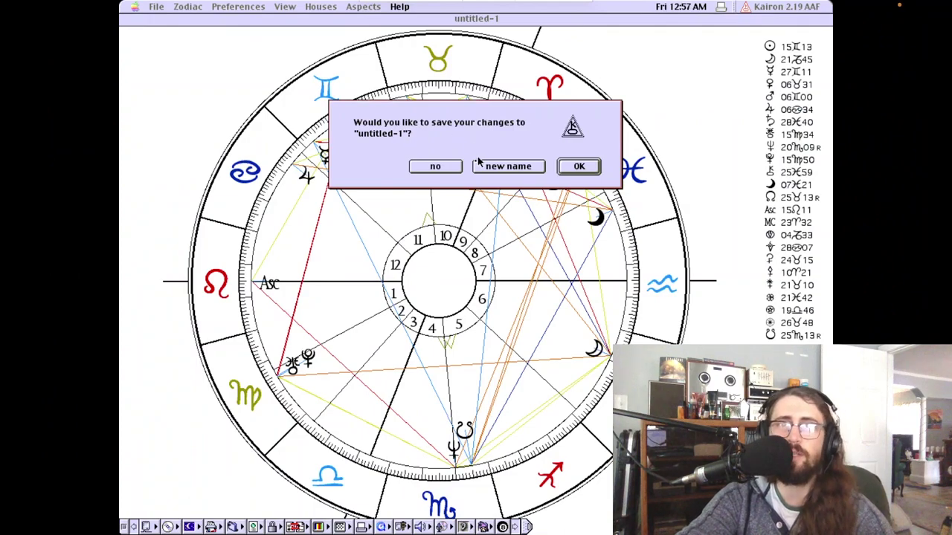
{"action": "left_click", "coordinate": [447, 170]}
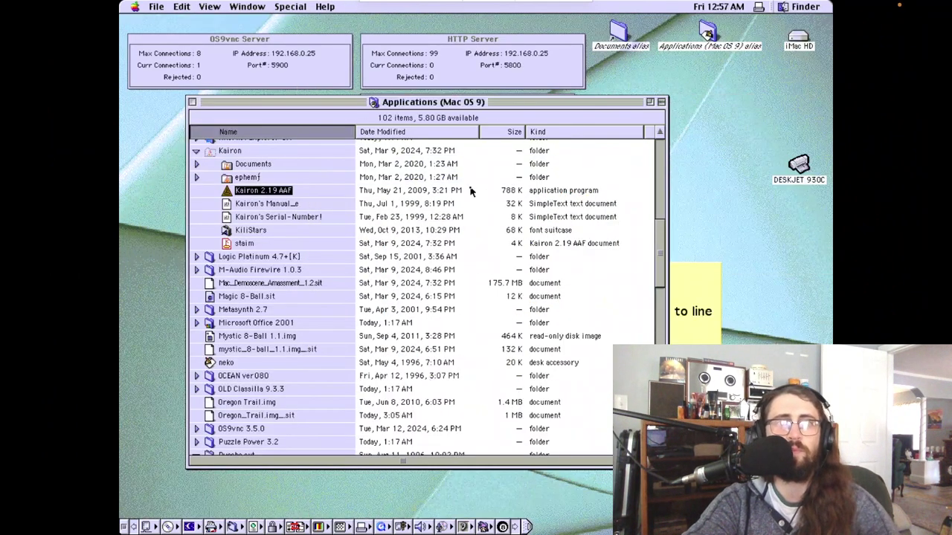
{"action": "left_click", "coordinate": [197, 151]}
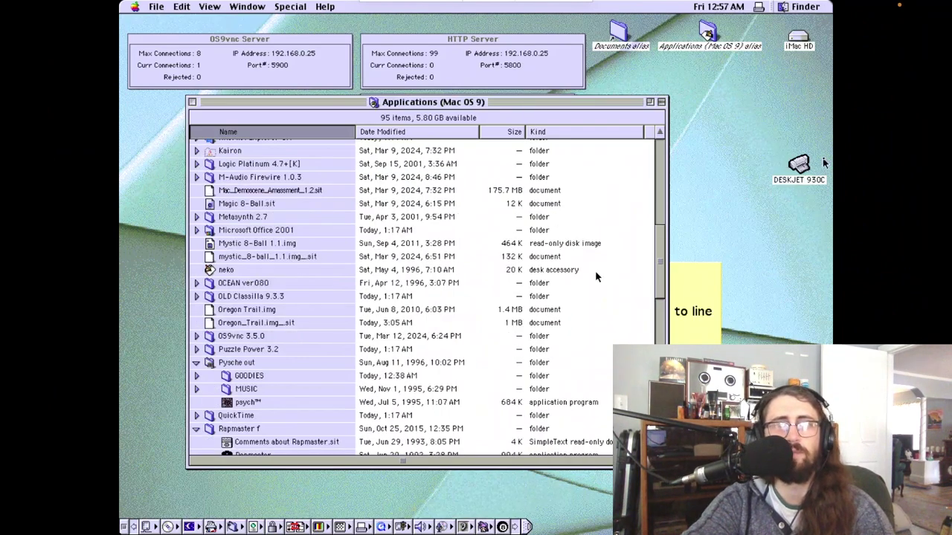
Launch A Clockwork Apple PPC and rearrange its clock and the Applications (Mac OS 9) window so the clock face is uncovered
{"action": "left_click", "coordinate": [659, 156]}
{"action": "left_click", "coordinate": [661, 147]}
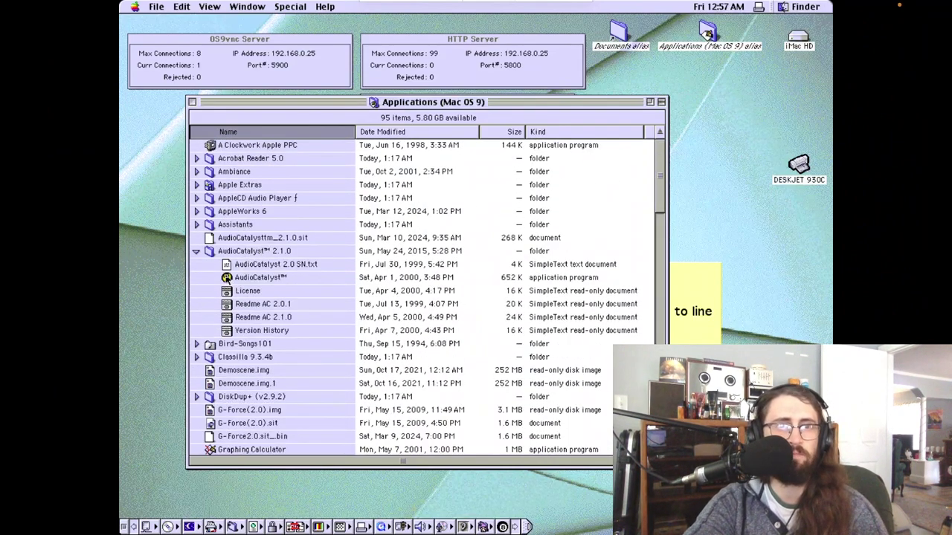
{"action": "double_click", "coordinate": [211, 146]}
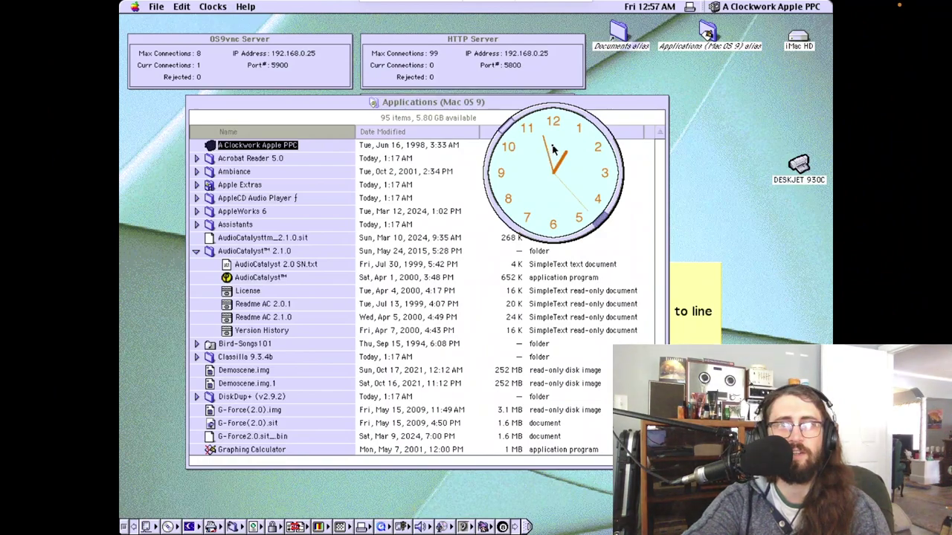
{"action": "left_click_drag", "start_coordinate": [516, 149], "coordinate": [636, 122]}
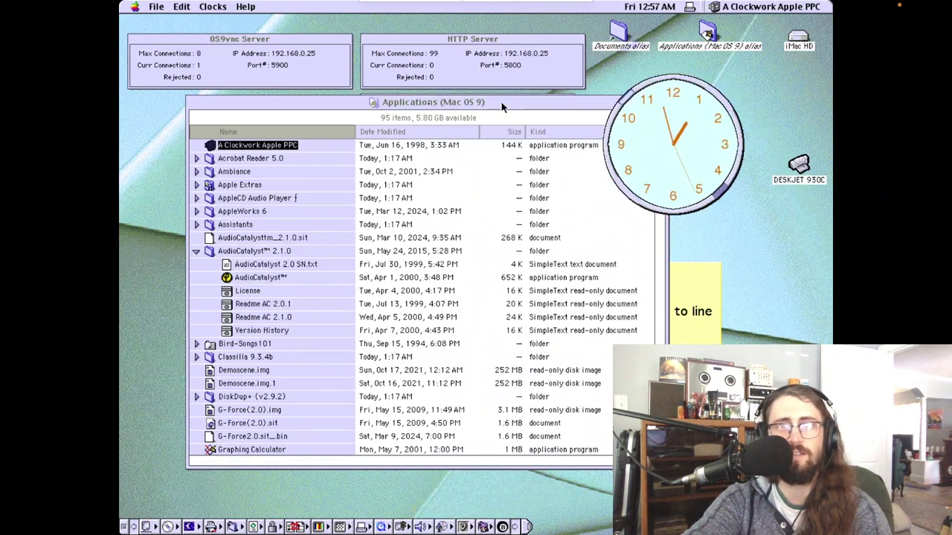
{"action": "left_click_drag", "start_coordinate": [502, 108], "coordinate": [429, 108]}
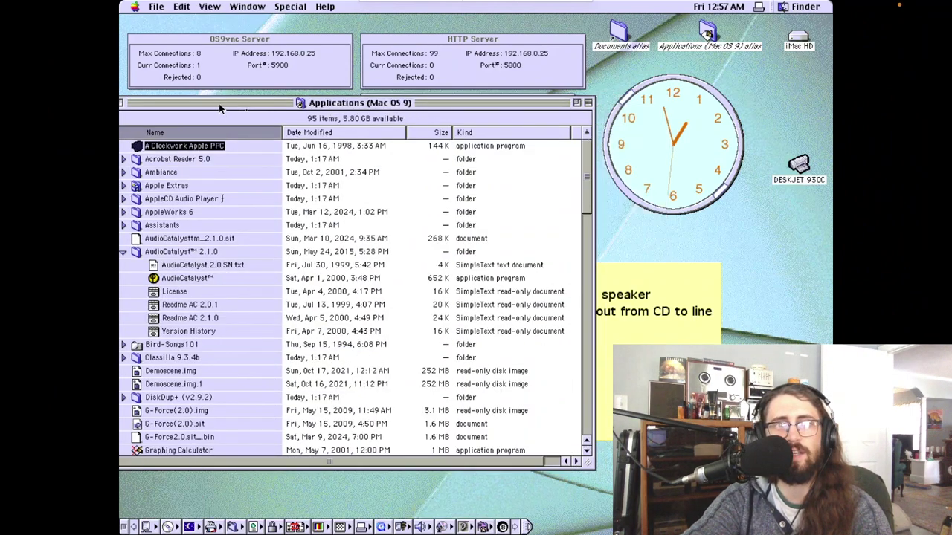
{"action": "left_click_drag", "start_coordinate": [219, 104], "coordinate": [245, 109]}
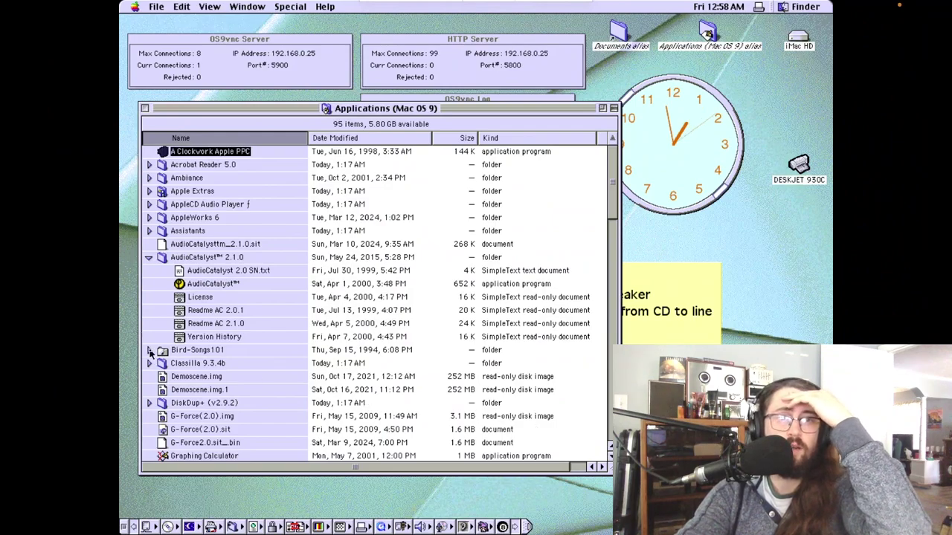
Expand the Bird-Songs101 folder, launch the Bird Songs application and dismiss its splash screen
{"action": "left_click", "coordinate": [150, 351]}
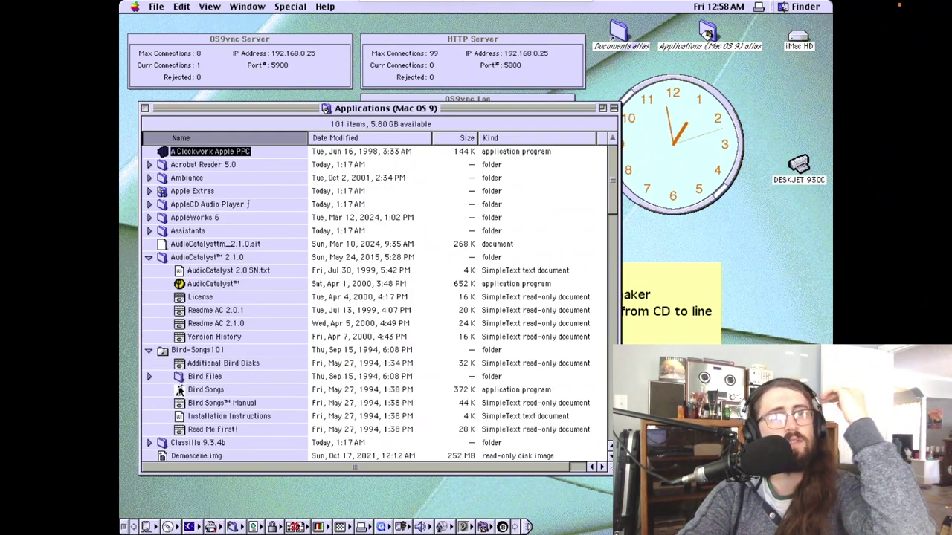
{"action": "double_click", "coordinate": [181, 390]}
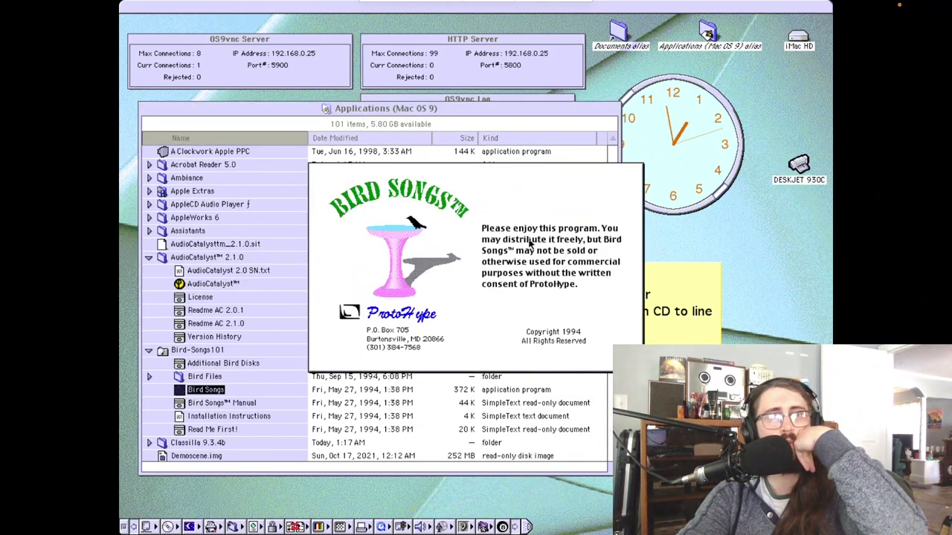
{"action": "left_click", "coordinate": [483, 298]}
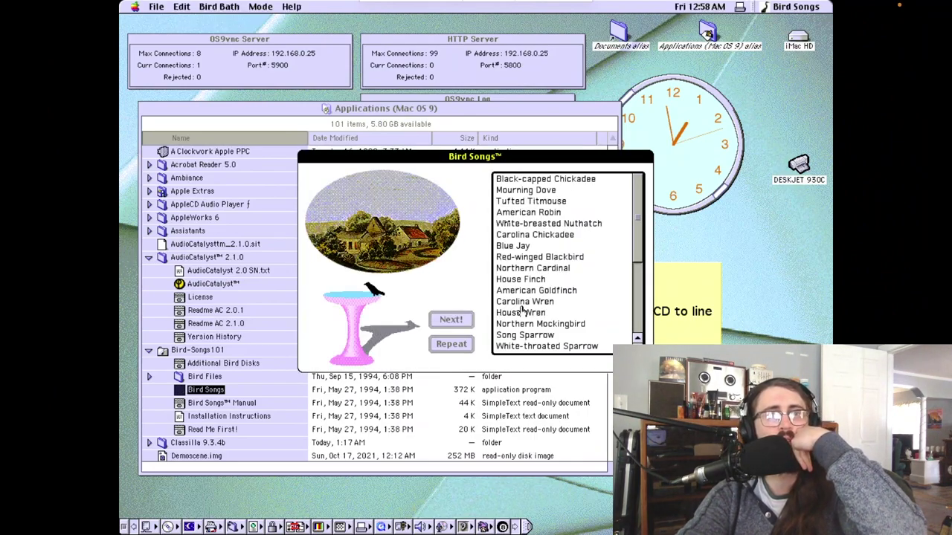
Play the Mourning Dove, Black-capped Chickadee, Tufted Titmouse, American Robin and Blue Jay songs, and quit Bird Songs
{"action": "left_click", "coordinate": [546, 192]}
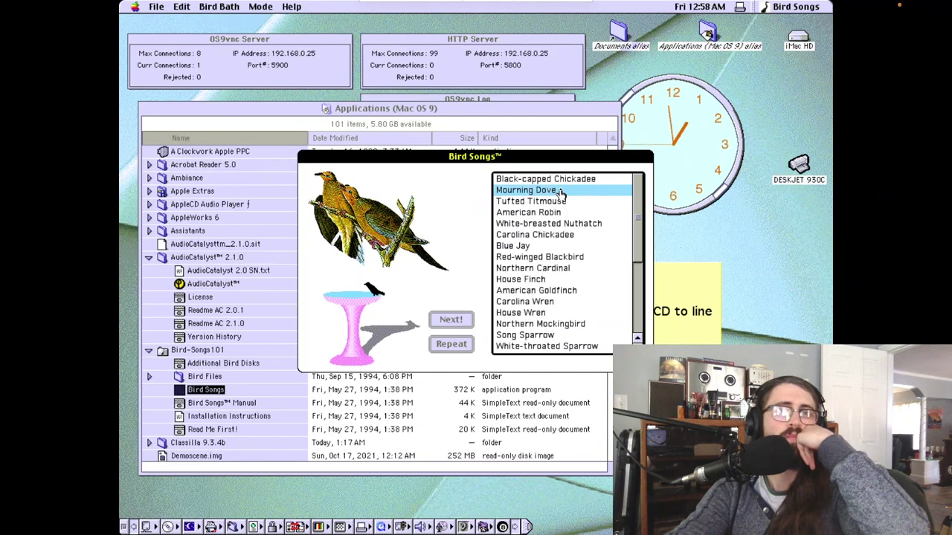
{"action": "left_click", "coordinate": [600, 180]}
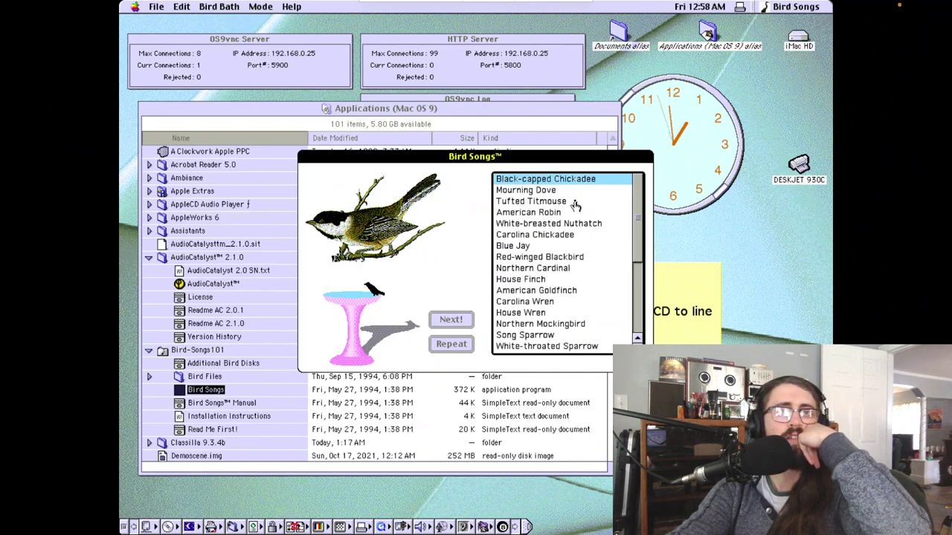
{"action": "left_click", "coordinate": [573, 203]}
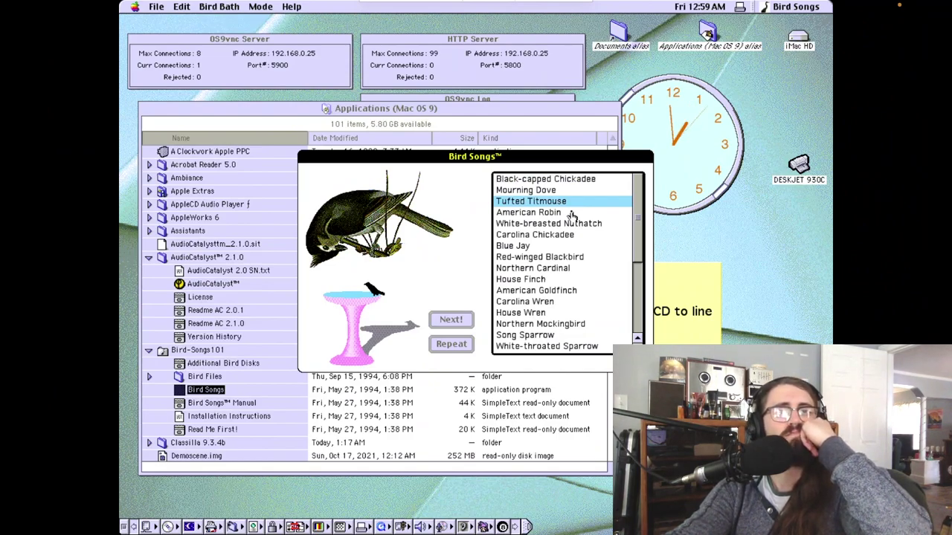
{"action": "left_click", "coordinate": [571, 215]}
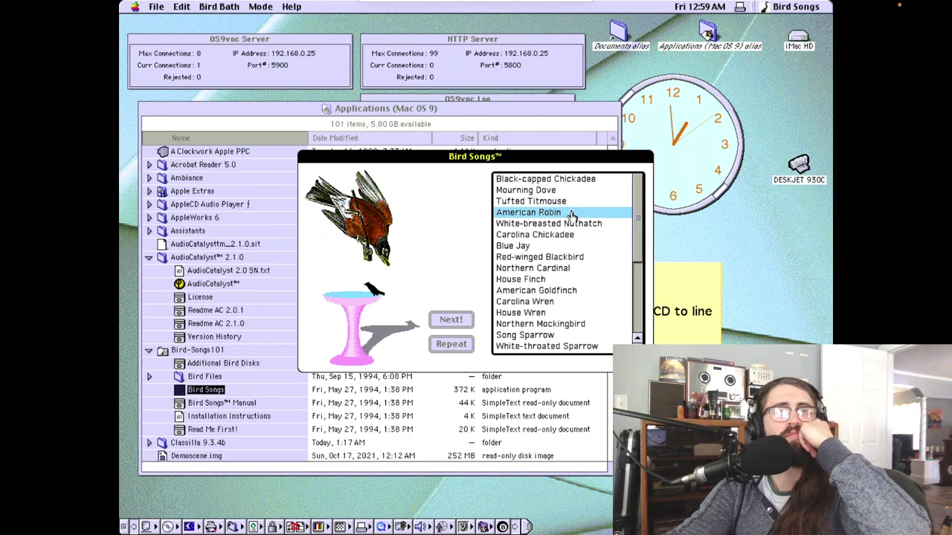
{"action": "left_click", "coordinate": [537, 247]}
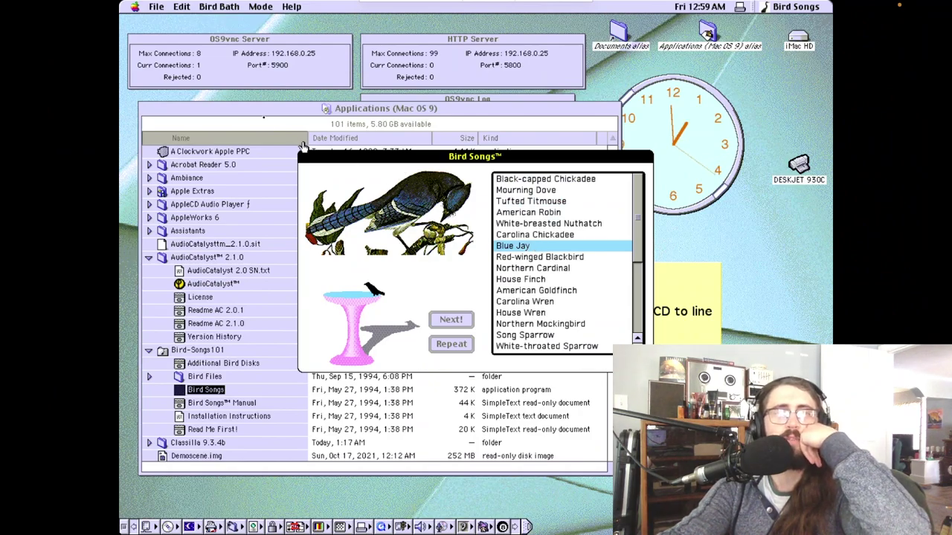
{"action": "left_click", "coordinate": [151, 8]}
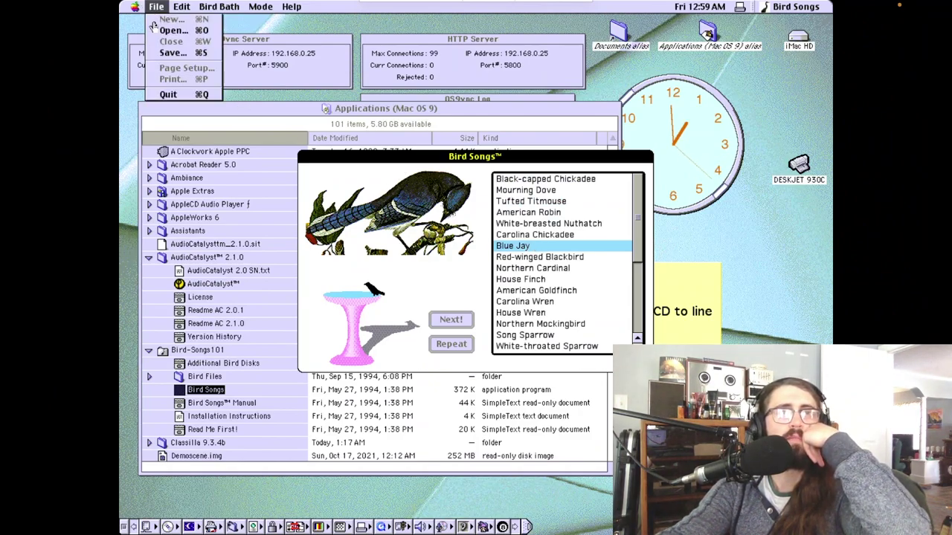
{"action": "left_click", "coordinate": [174, 93]}
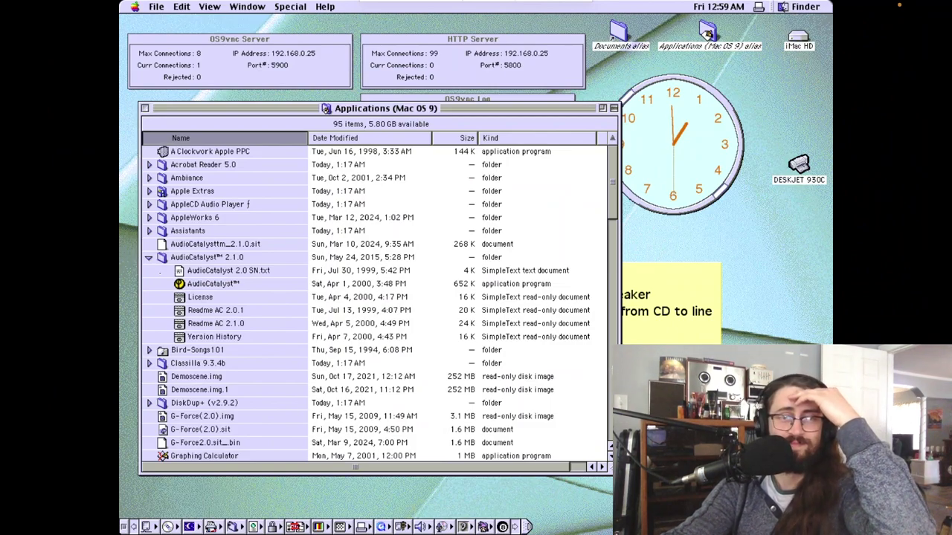
Expand the OCEAN ver080 folder in the Applications (Mac OS 9) window and launch the OCEAN application
{"action": "left_click", "coordinate": [609, 445]}
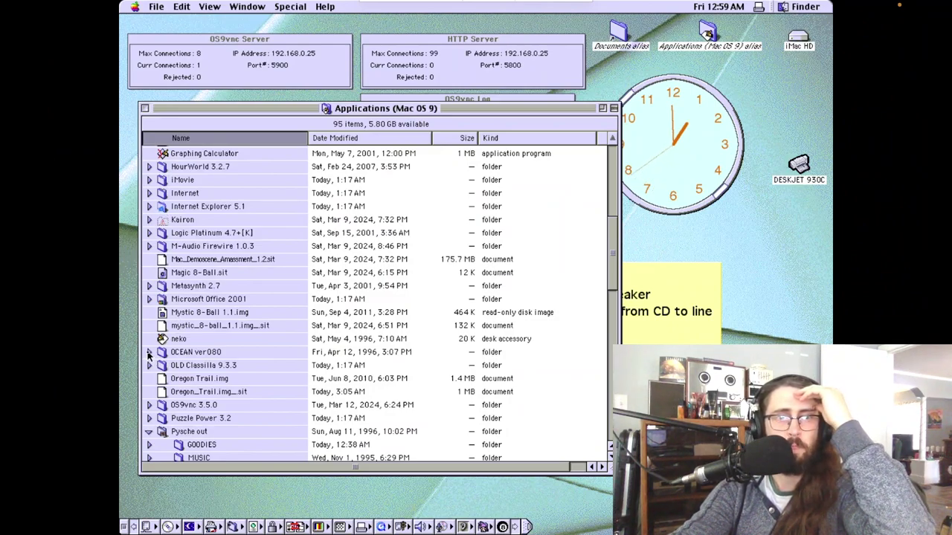
{"action": "left_click", "coordinate": [148, 353]}
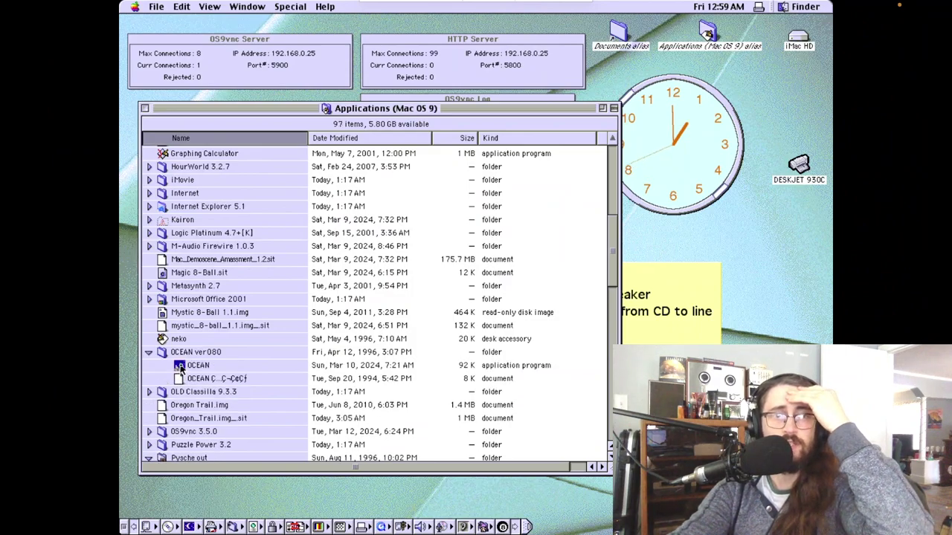
{"action": "double_click", "coordinate": [180, 367]}
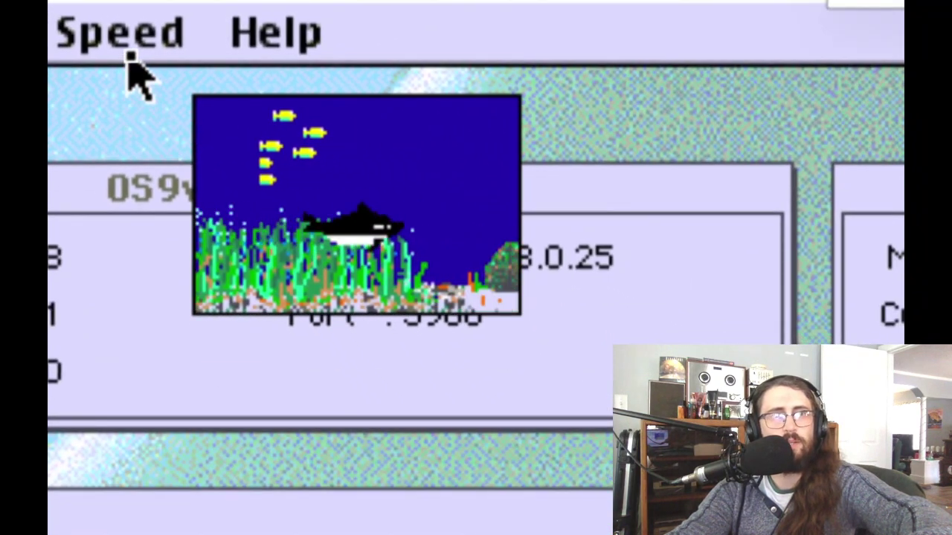
Set the OCEAN animation speed to 60f/s (Super), and return it to 10f/s (Slow)
{"action": "left_click", "coordinate": [128, 53]}
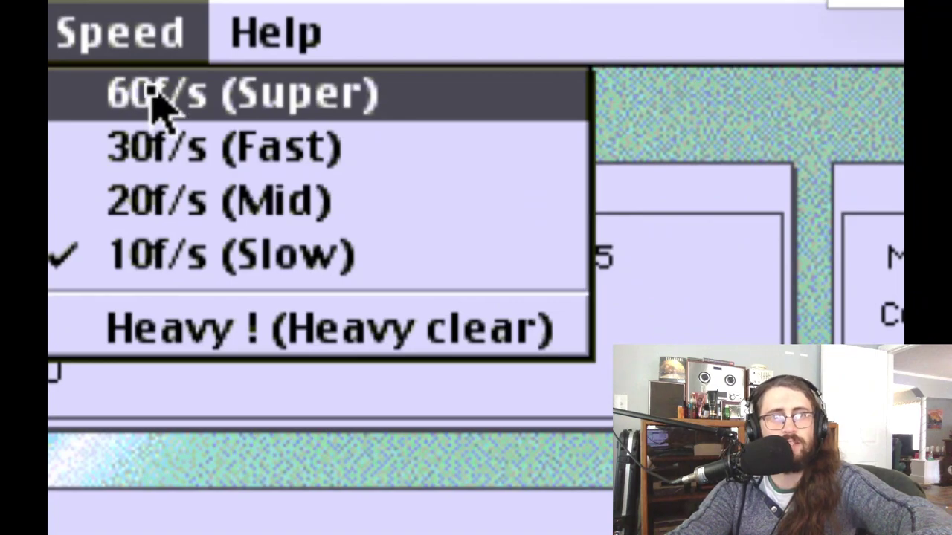
{"action": "left_click", "coordinate": [151, 90]}
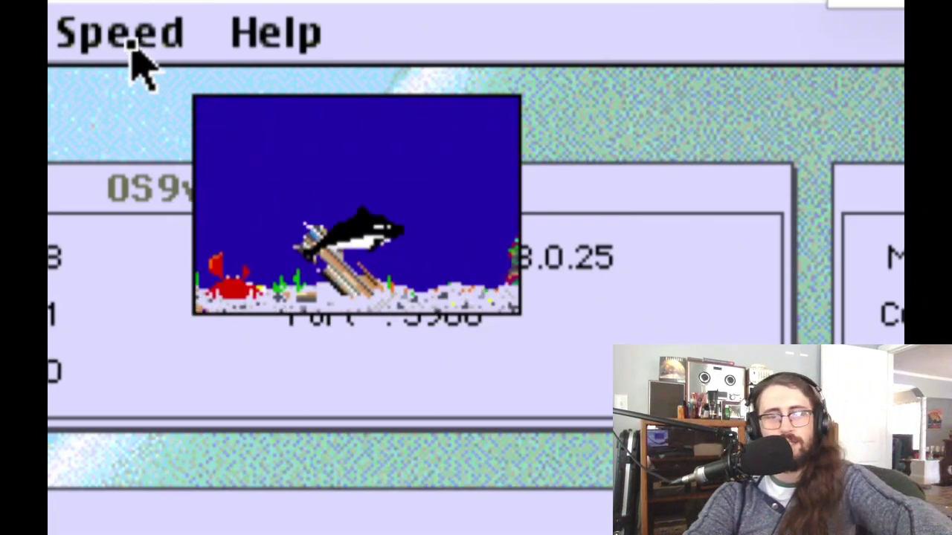
{"action": "left_click", "coordinate": [124, 47]}
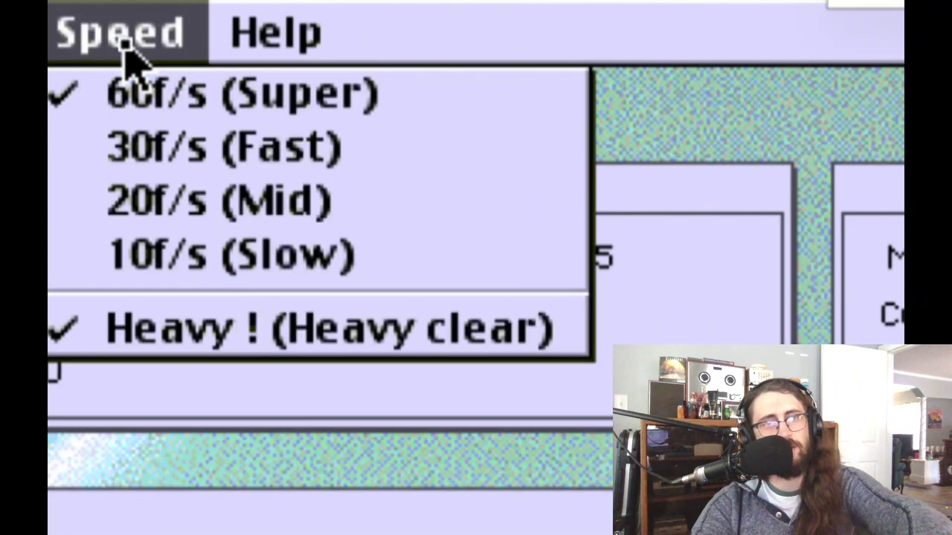
{"action": "left_click", "coordinate": [177, 242]}
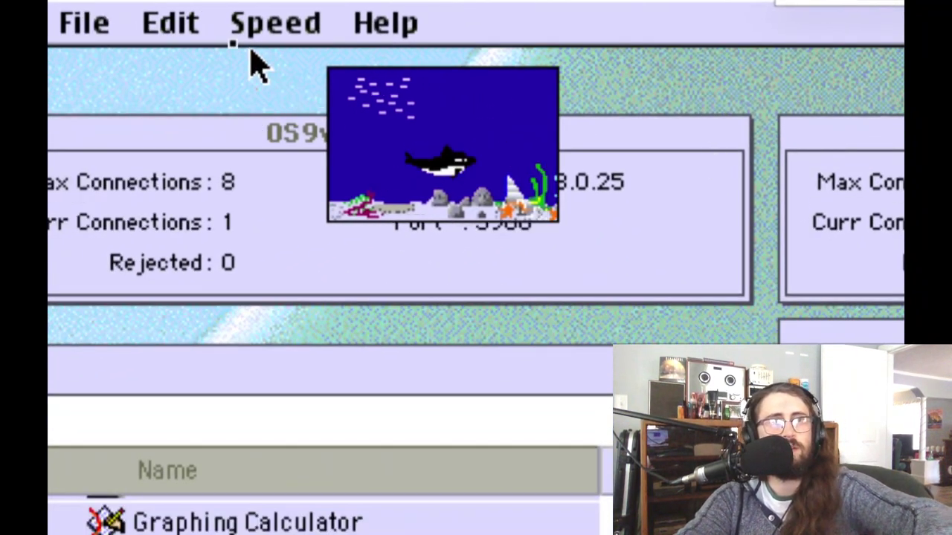
Quit OCEAN
{"action": "left_click", "coordinate": [180, 27]}
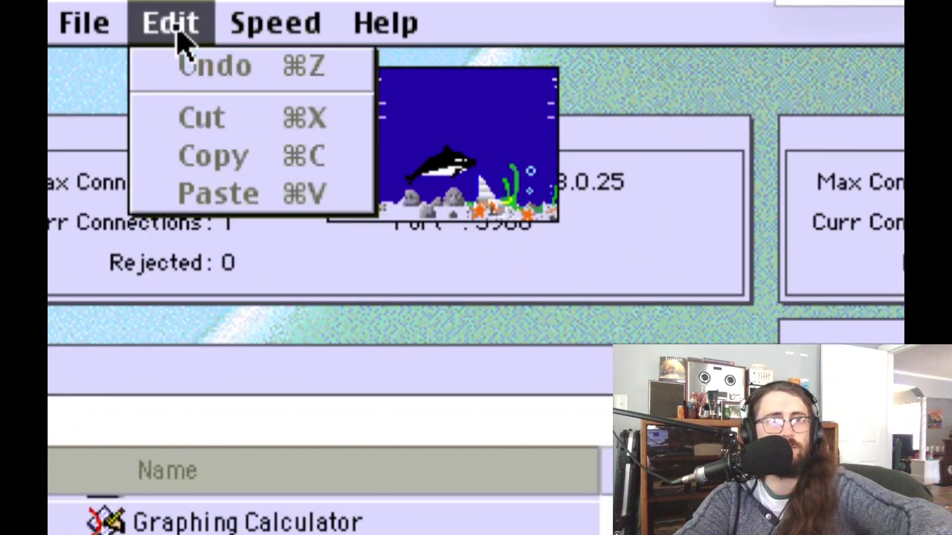
{"action": "mouse_move", "coordinate": [119, 31]}
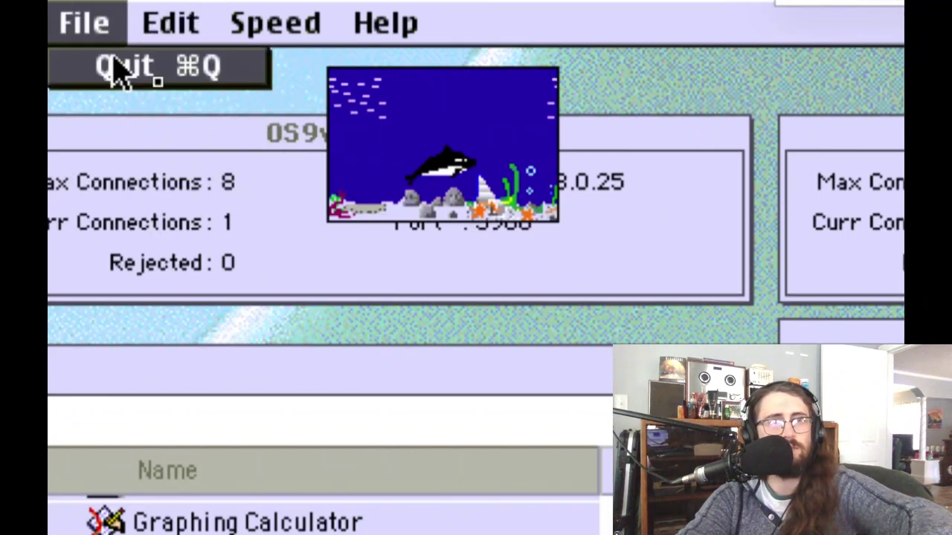
{"action": "left_click", "coordinate": [121, 68]}
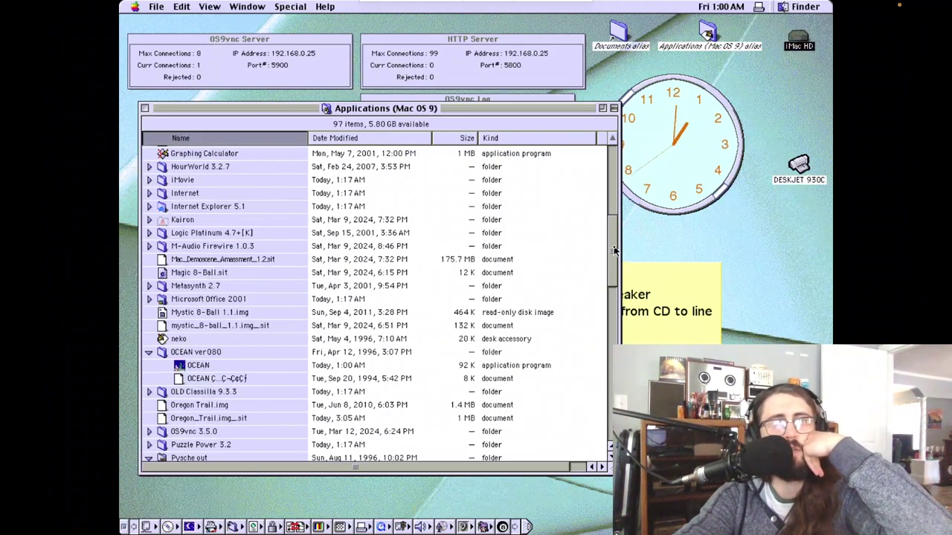
Expand the ru folder and look through the rest of the Applications (Mac OS 9) list for other programs to try
{"action": "left_click_drag", "start_coordinate": [614, 251], "coordinate": [614, 295]}
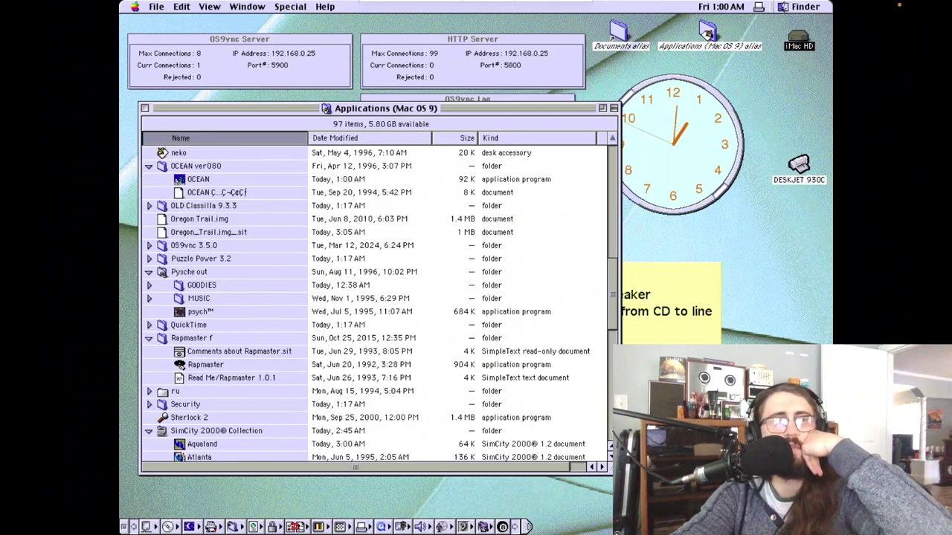
{"action": "key", "text": "Page_Down"}
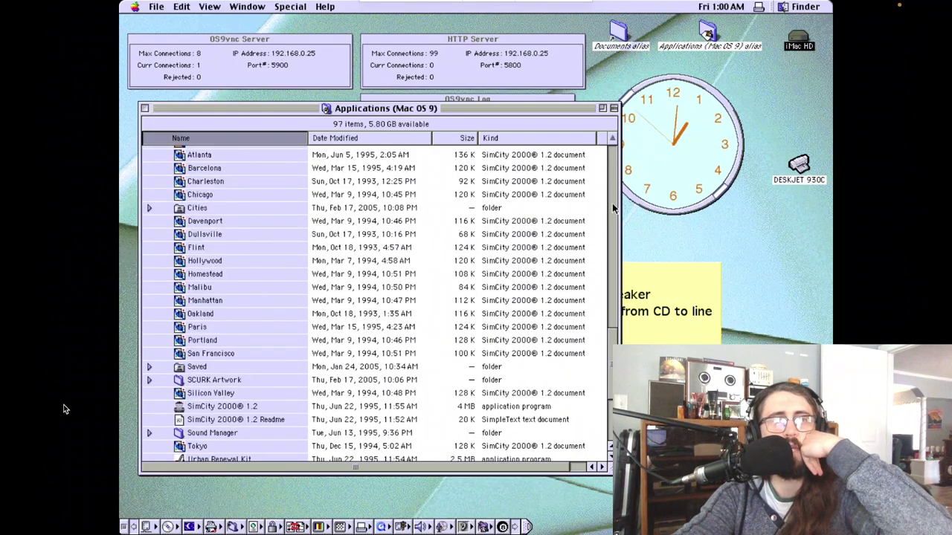
{"action": "key", "text": "Page_Up"}
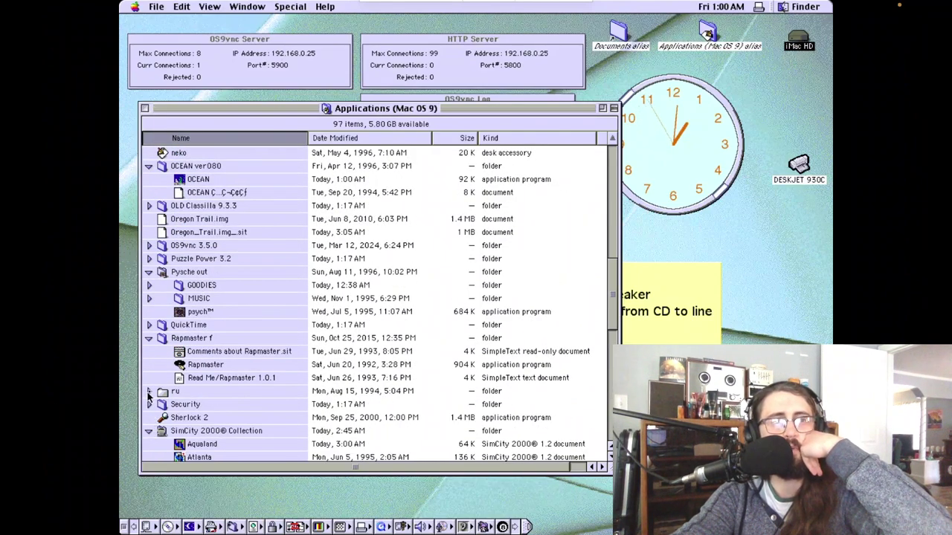
{"action": "left_click", "coordinate": [150, 392]}
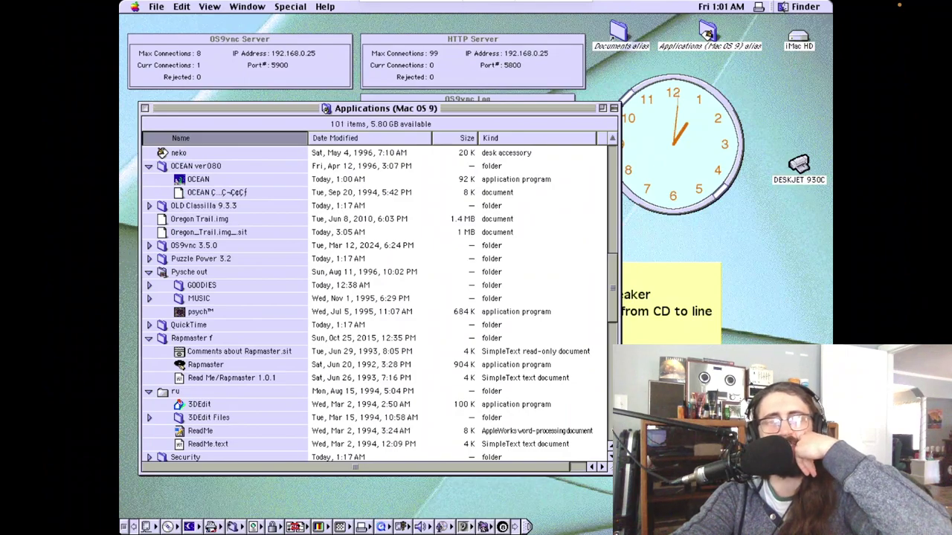
{"action": "left_click", "coordinate": [611, 444]}
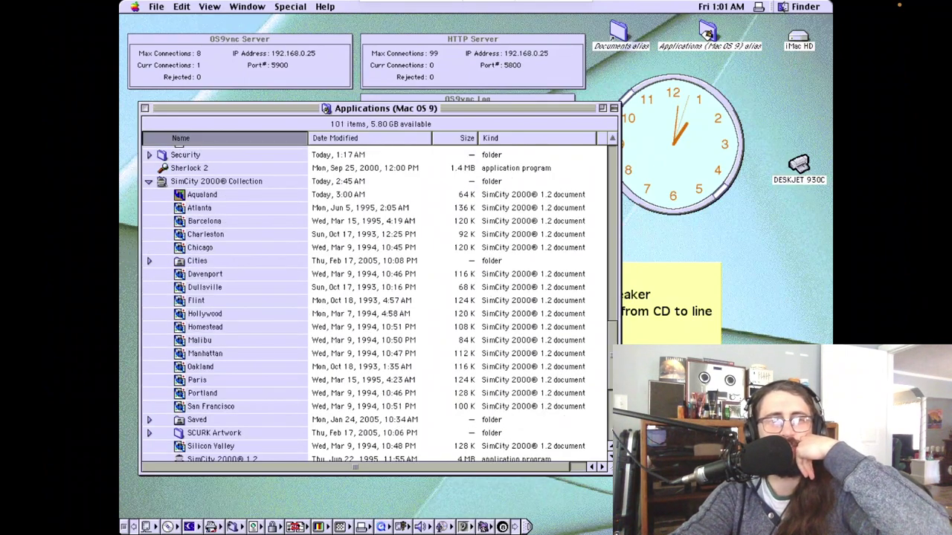
{"action": "left_click", "coordinate": [611, 435]}
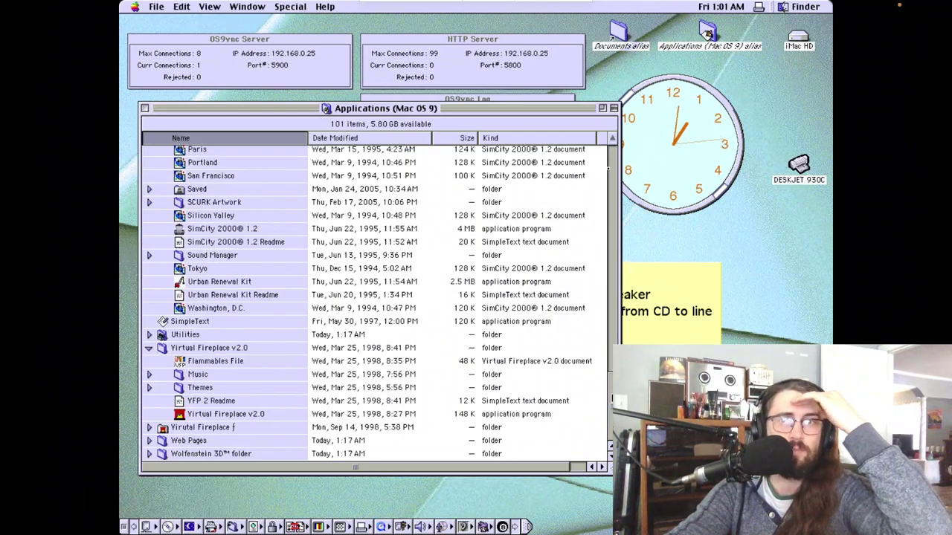
{"action": "scroll", "coordinate": [376, 305], "scroll_direction": "up", "scroll_amount": 15}
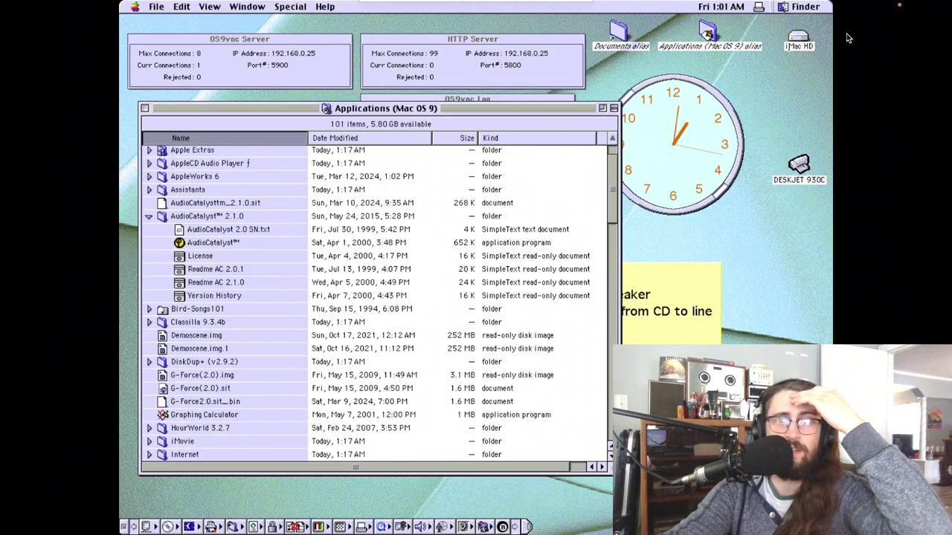
Launch Kid Pix 2 from the Kid Pix folder on iMac HD and dismiss its license screen
{"action": "double_click", "coordinate": [798, 39]}
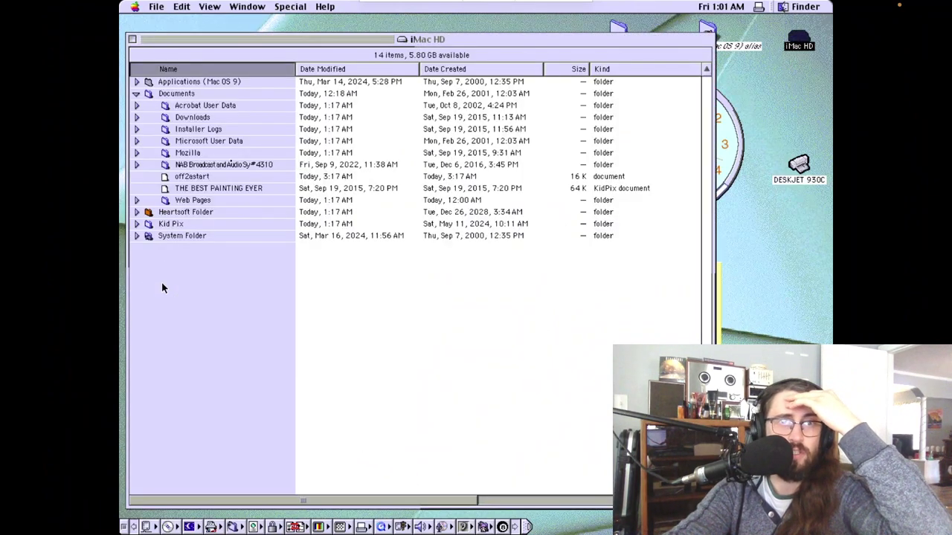
{"action": "left_click", "coordinate": [136, 225]}
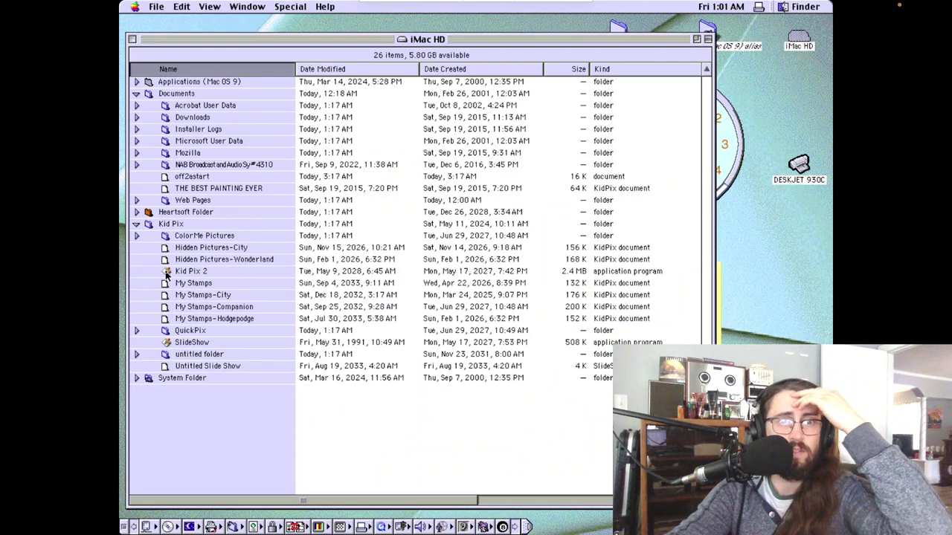
{"action": "double_click", "coordinate": [166, 273]}
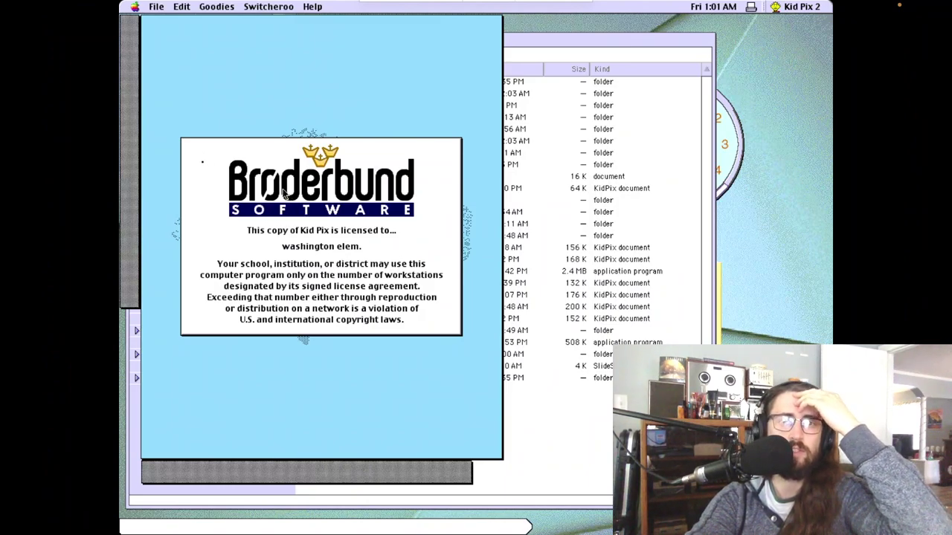
{"action": "left_click", "coordinate": [203, 159]}
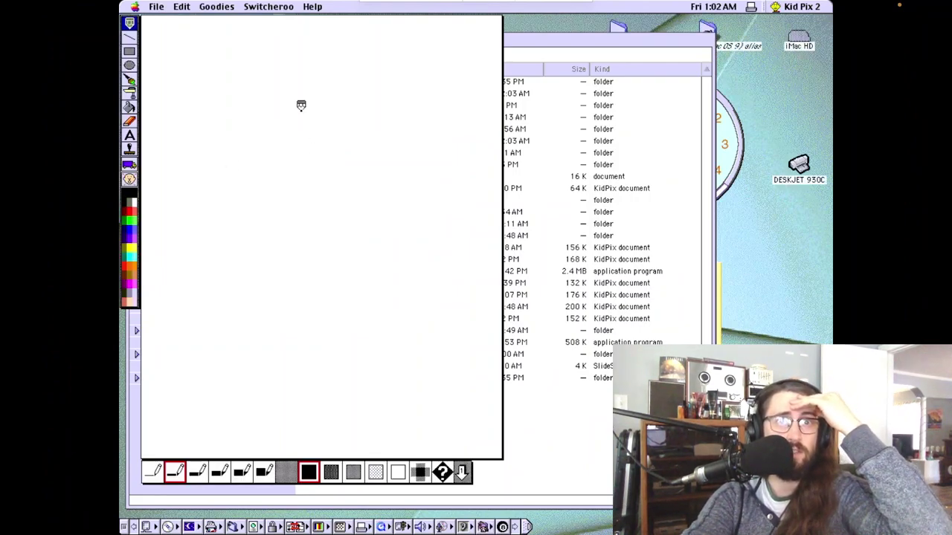
Draw two freehand black pencil lines on the blank canvas and add a diagonal trail of ink blots with the Wacky Brush
{"action": "mouse_move", "coordinate": [301, 105]}
{"action": "left_mouse_down"}
{"action": "mouse_move", "coordinate": [320, 276]}
{"action": "mouse_move", "coordinate": [306, 317]}
{"action": "left_mouse_up"}
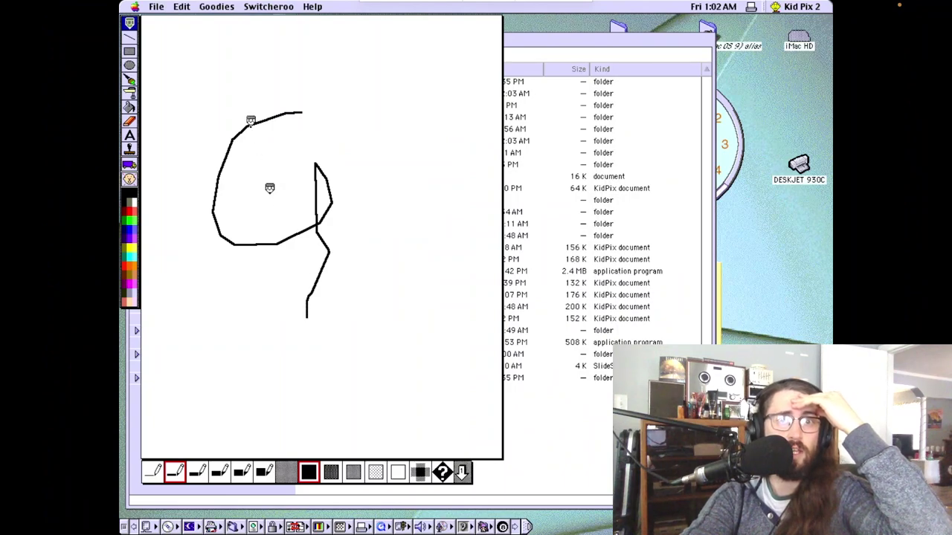
{"action": "left_click_drag", "start_coordinate": [201, 57], "coordinate": [237, 355]}
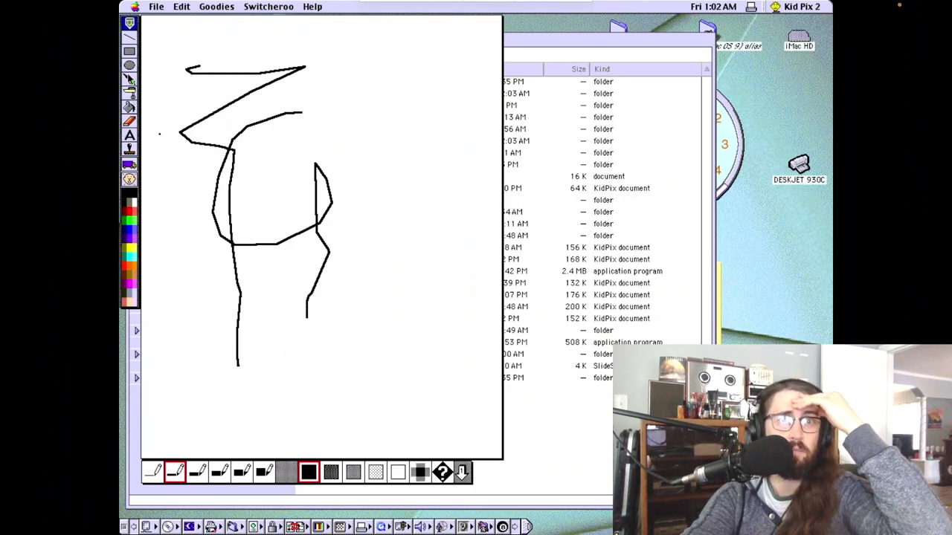
{"action": "left_click", "coordinate": [129, 78]}
{"action": "left_click_drag", "start_coordinate": [173, 86], "coordinate": [339, 339]}
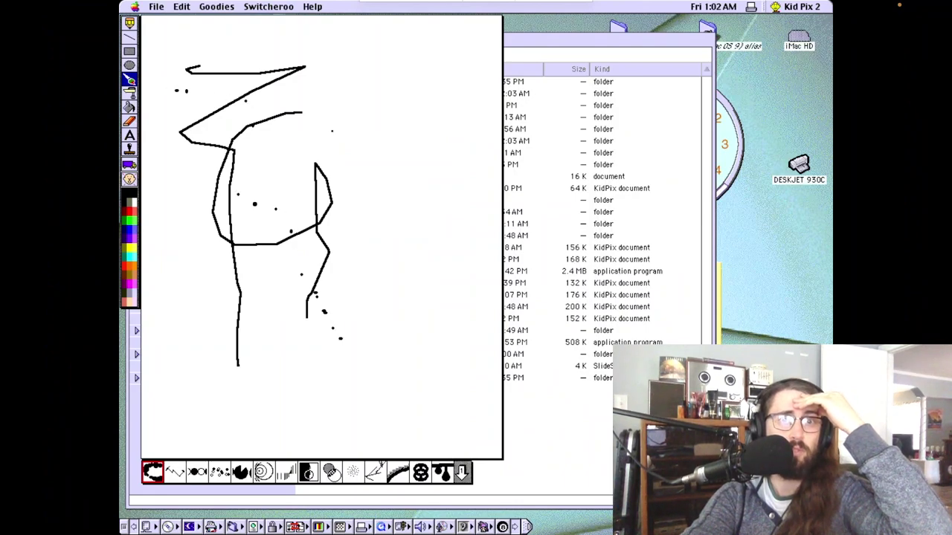
{"action": "left_click", "coordinate": [230, 9]}
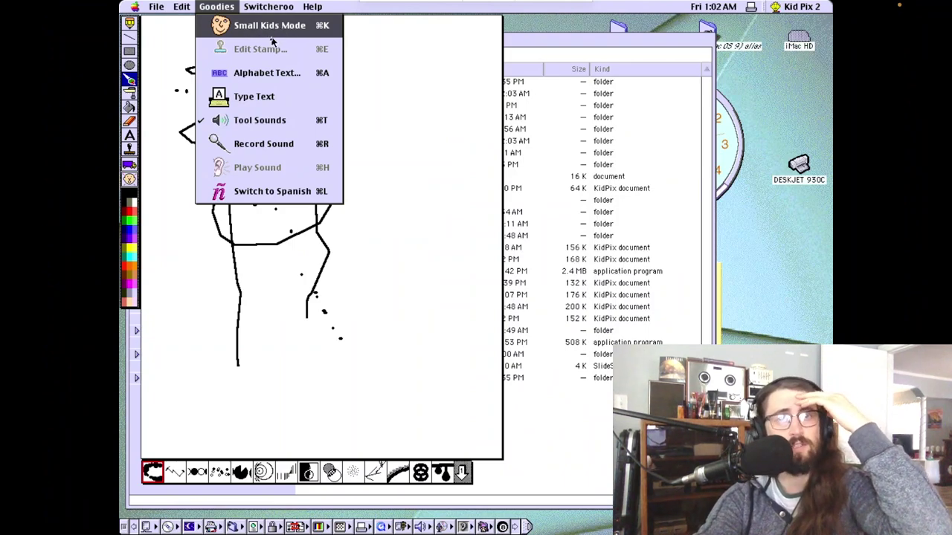
{"action": "left_click", "coordinate": [273, 149]}
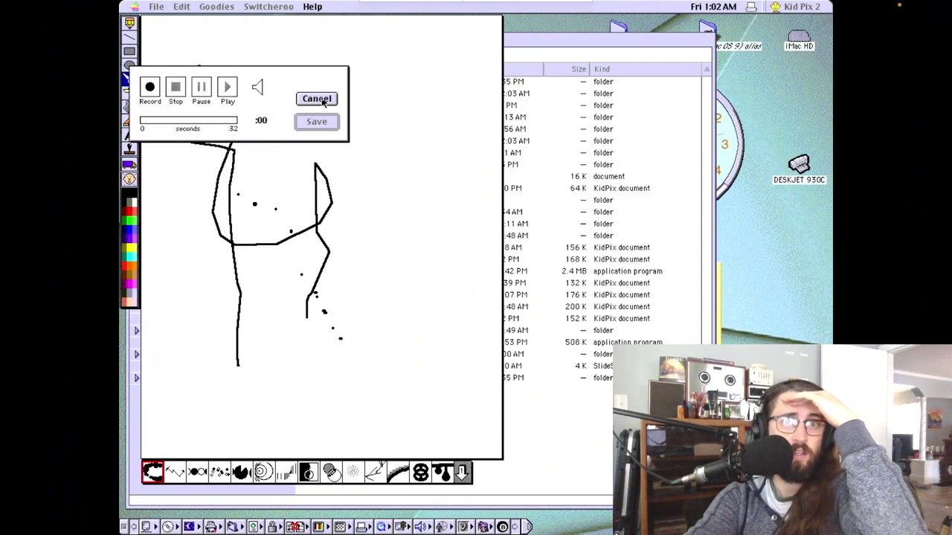
{"action": "left_click", "coordinate": [317, 99]}
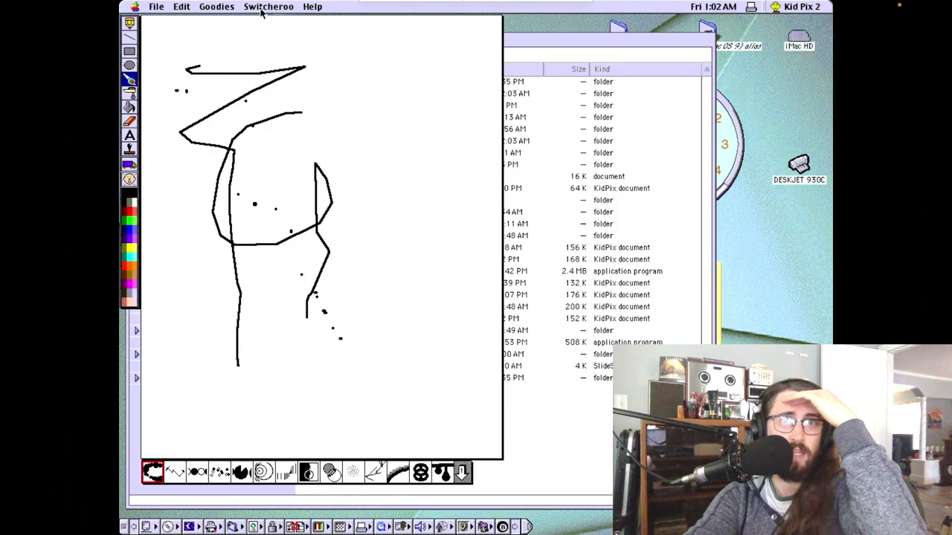
Open Wacky TV and load the American Flag movie from the QuickPix folder inside Kid Pix on iMac HD
{"action": "left_click", "coordinate": [261, 9]}
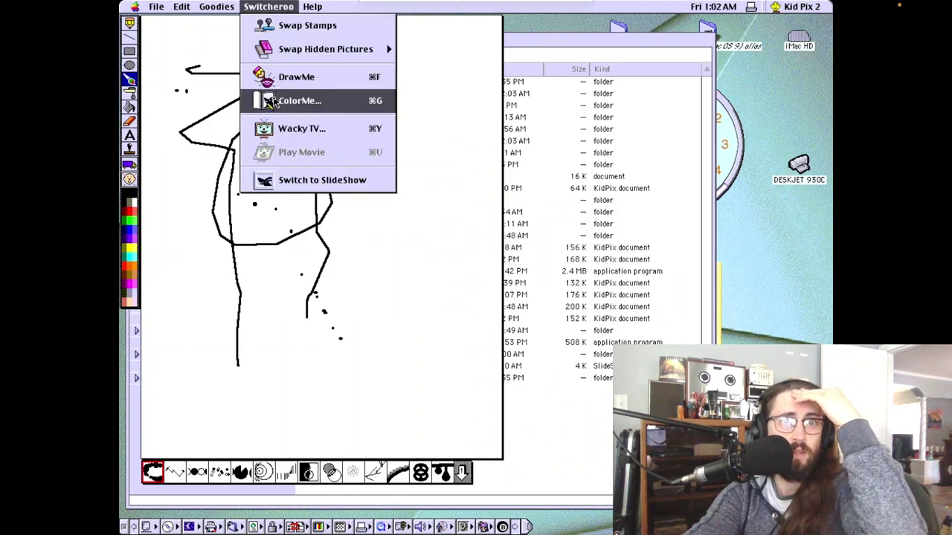
{"action": "left_click", "coordinate": [281, 136]}
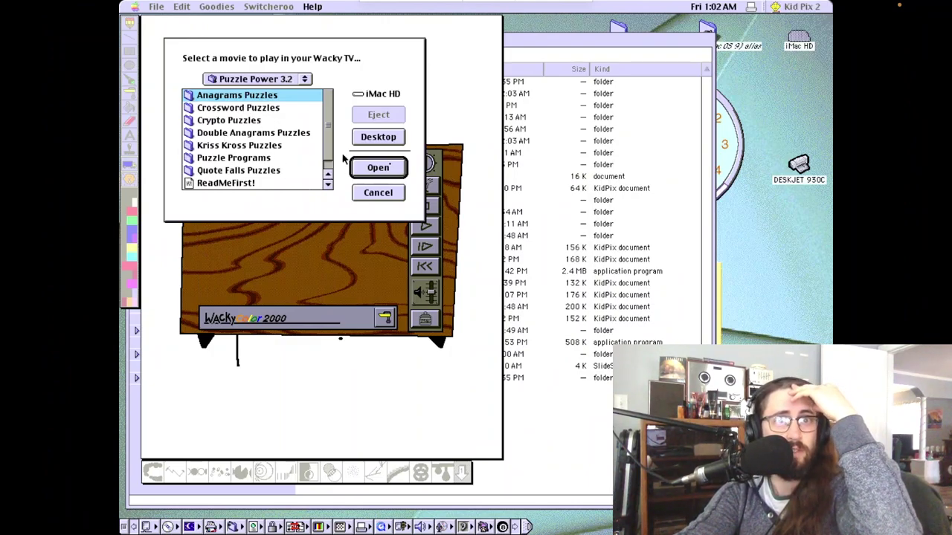
{"action": "left_click", "coordinate": [303, 79]}
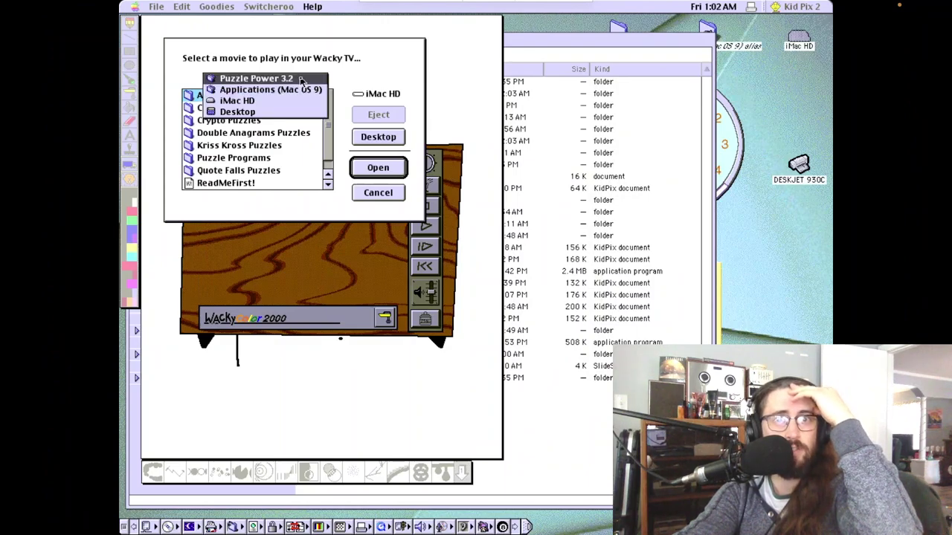
{"action": "left_click", "coordinate": [261, 105]}
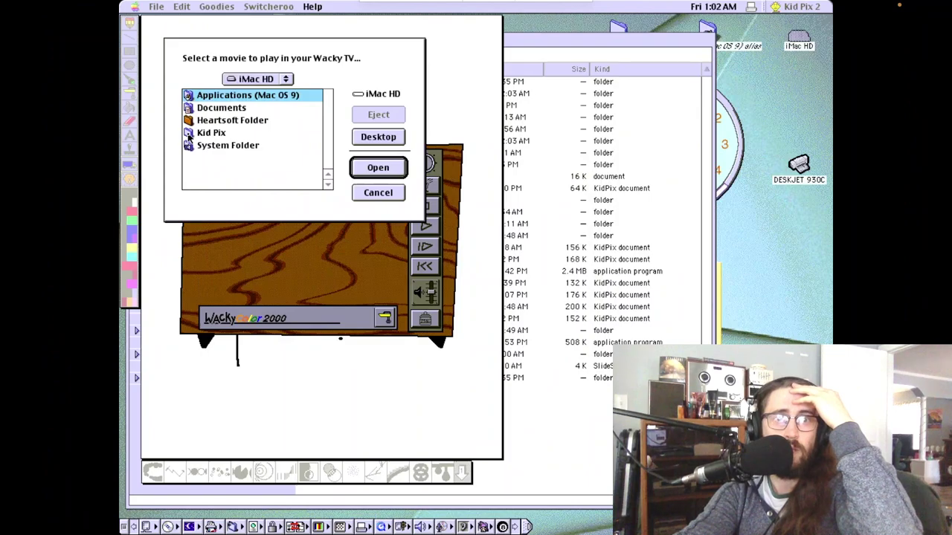
{"action": "double_click", "coordinate": [188, 134]}
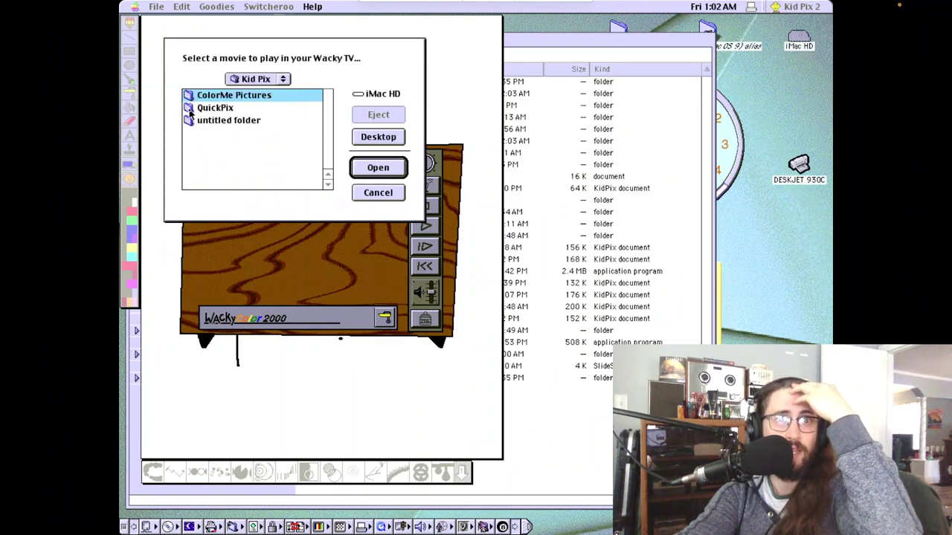
{"action": "double_click", "coordinate": [190, 109]}
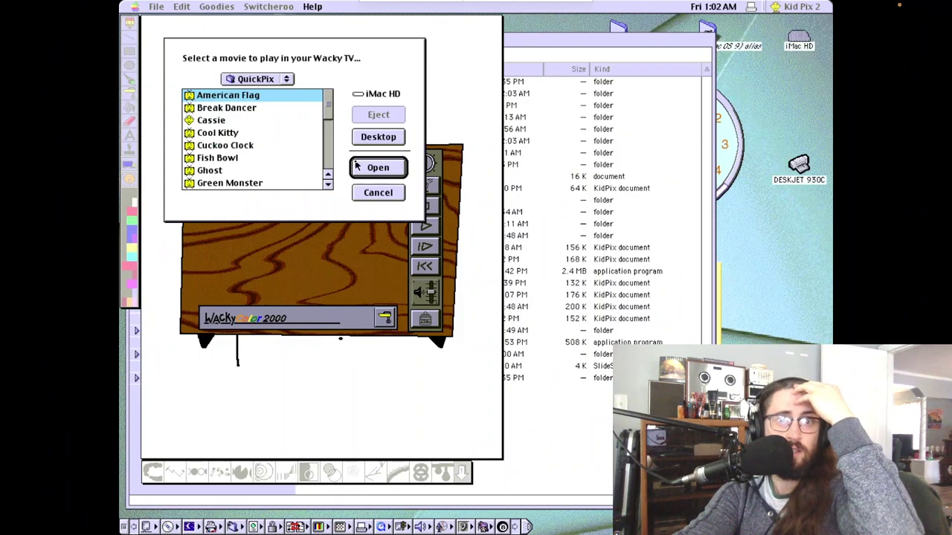
{"action": "left_click", "coordinate": [386, 169]}
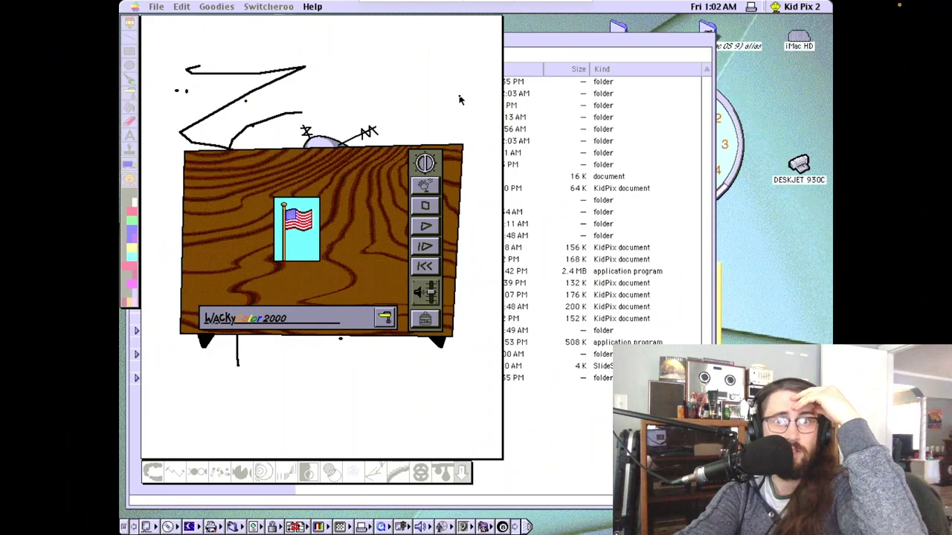
Play the American Flag movie in Wacky TV, and try one of its picture effects before restoring the normal picture
{"action": "left_click", "coordinate": [426, 227]}
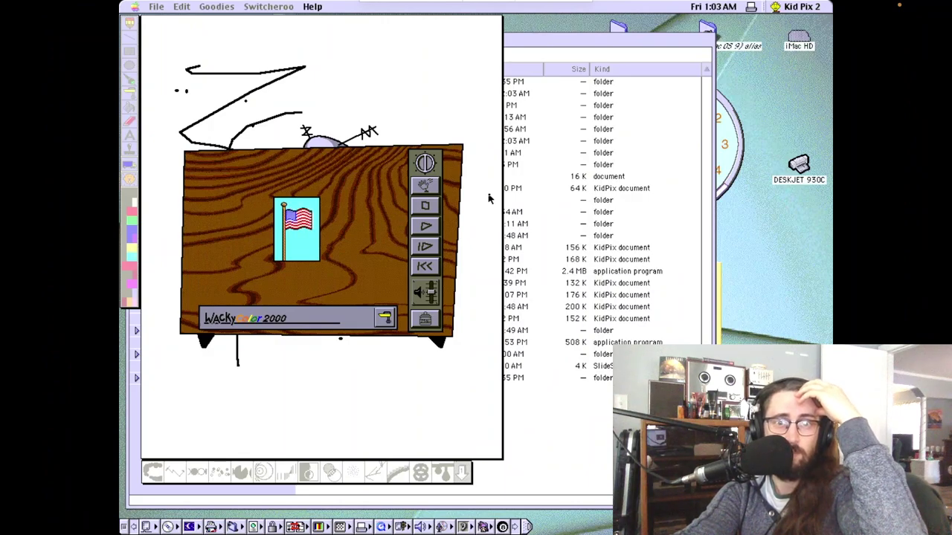
{"action": "left_click", "coordinate": [386, 318]}
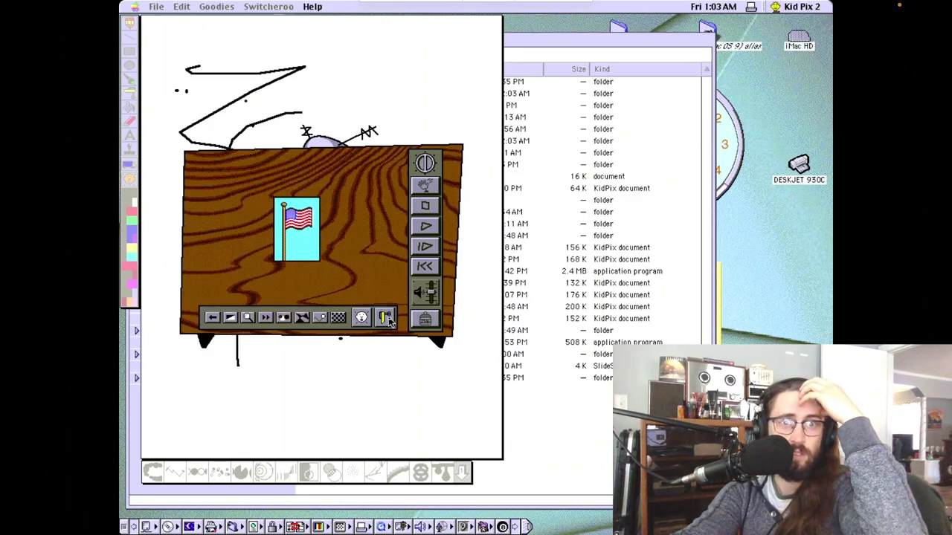
{"action": "left_click", "coordinate": [320, 318]}
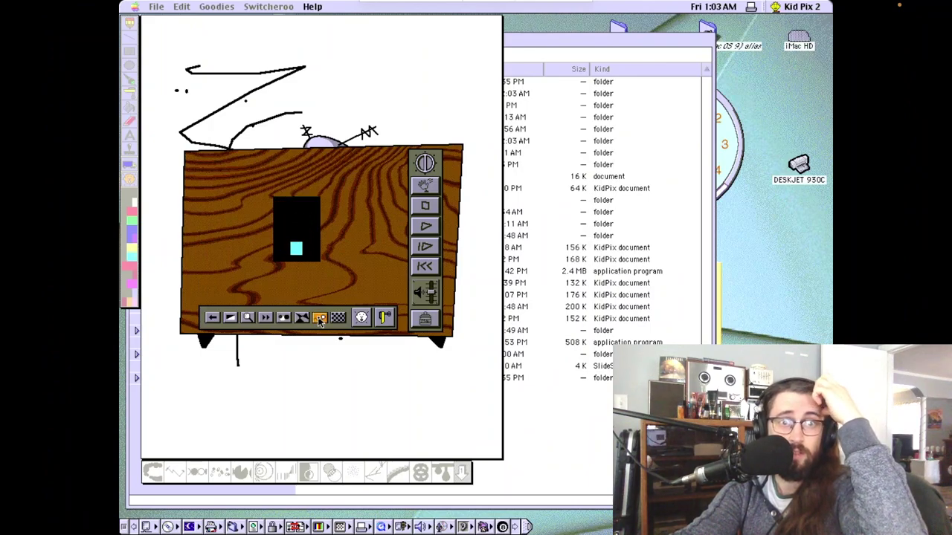
{"action": "left_click", "coordinate": [361, 319]}
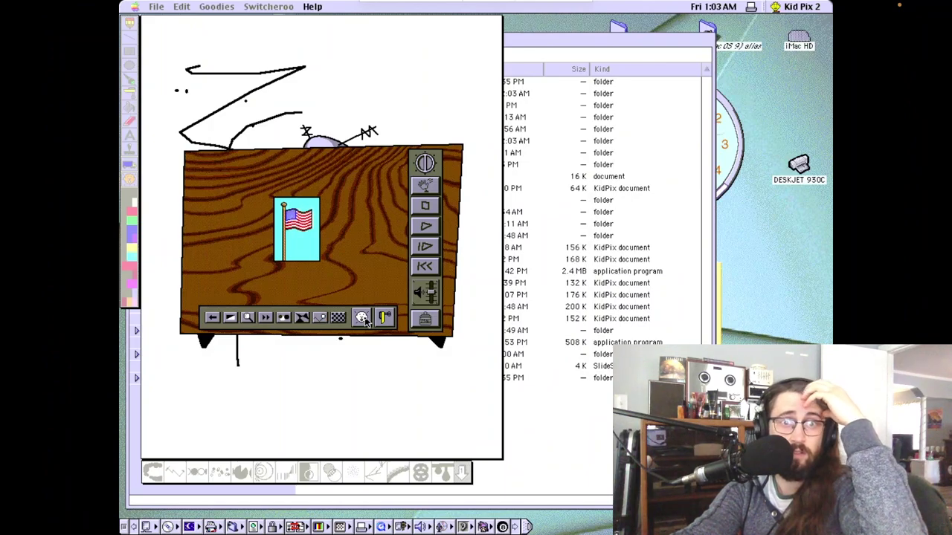
Load the Ghost movie from the QuickPix folder into Wacky TV and play it
{"action": "left_click", "coordinate": [425, 164]}
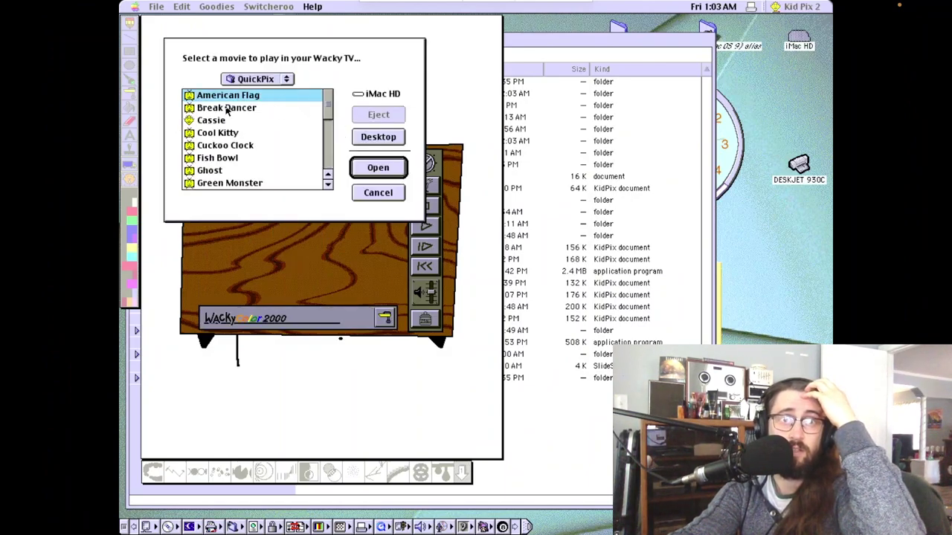
{"action": "left_click", "coordinate": [208, 172]}
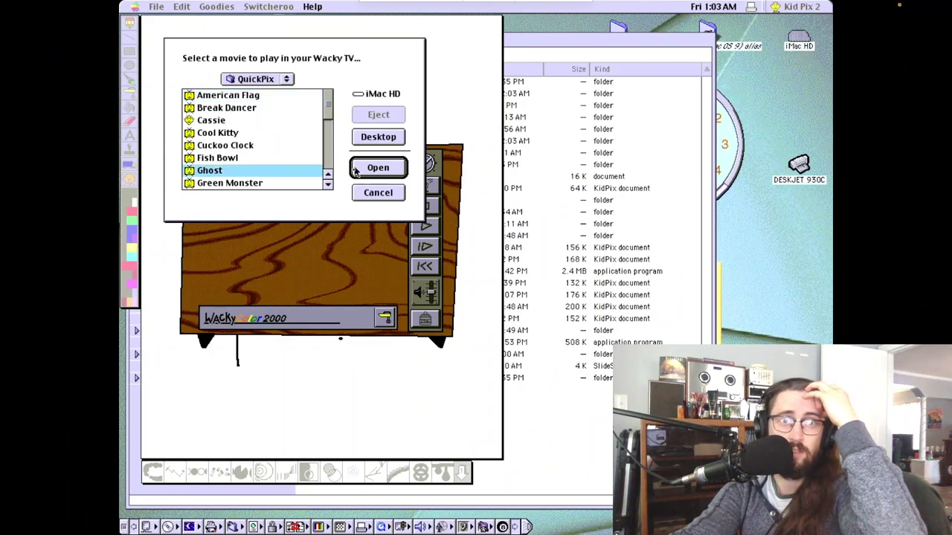
{"action": "left_click", "coordinate": [357, 170]}
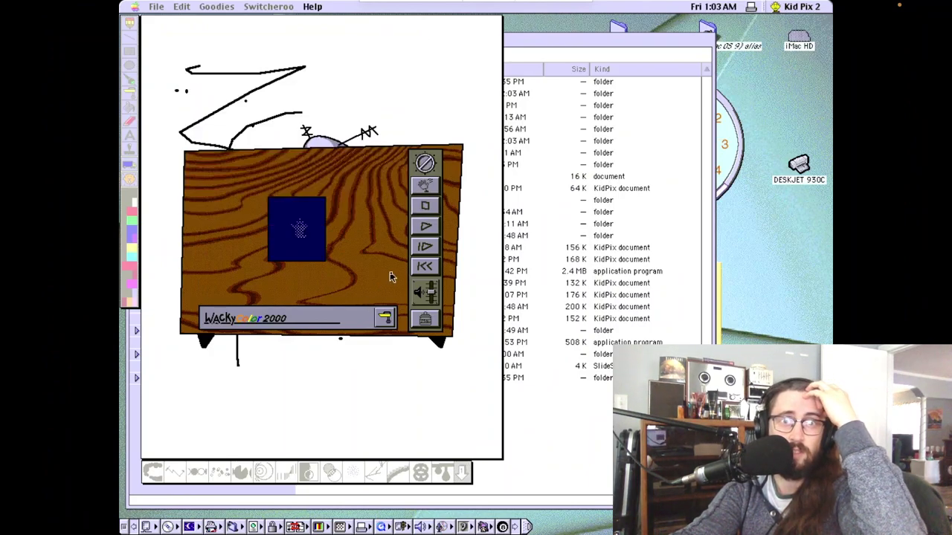
{"action": "left_click", "coordinate": [427, 232]}
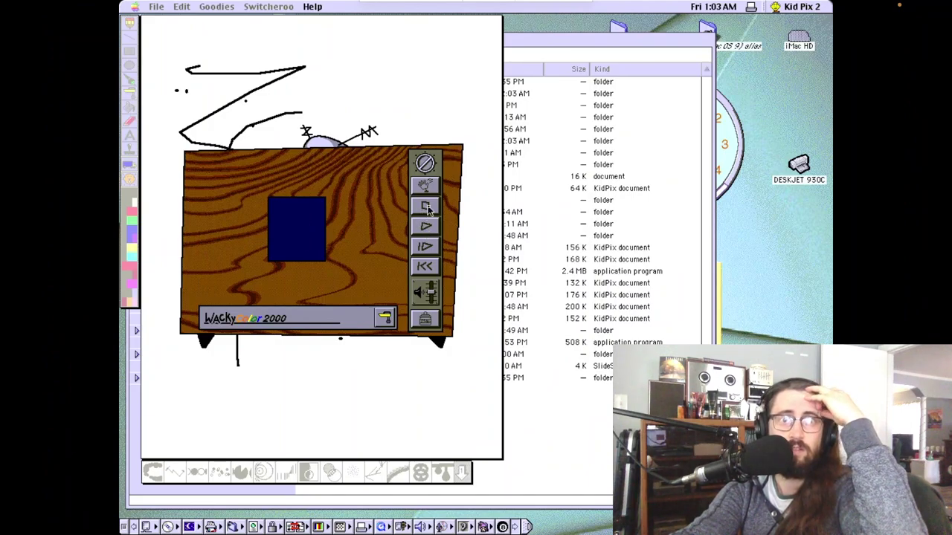
Load the sid 1 file from the QuickPix folder into Wacky TV
{"action": "left_click", "coordinate": [425, 163]}
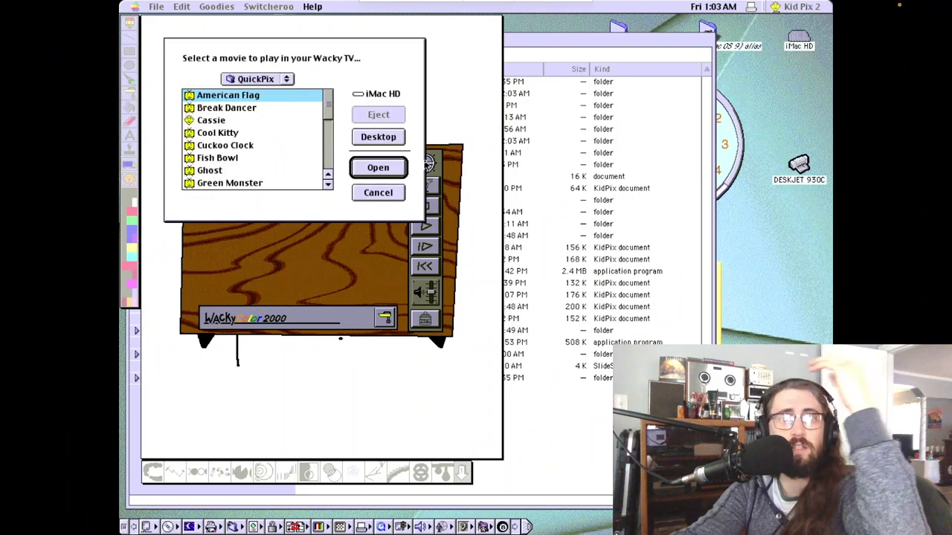
{"action": "left_click", "coordinate": [327, 162]}
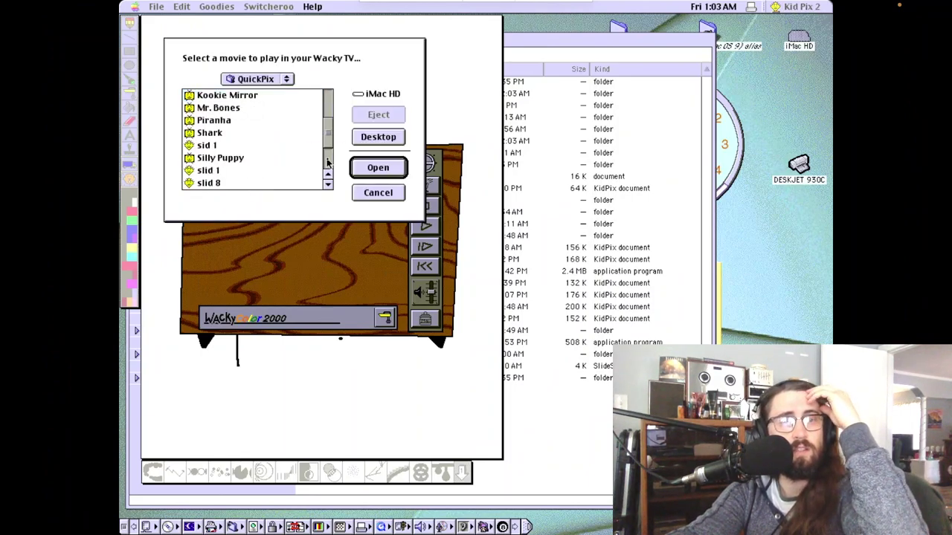
{"action": "left_click", "coordinate": [189, 147]}
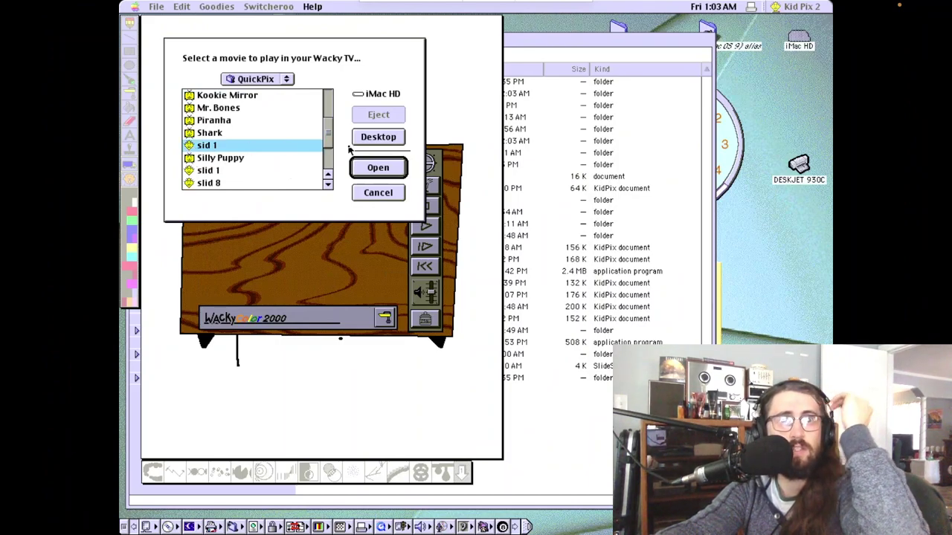
{"action": "left_click", "coordinate": [391, 170]}
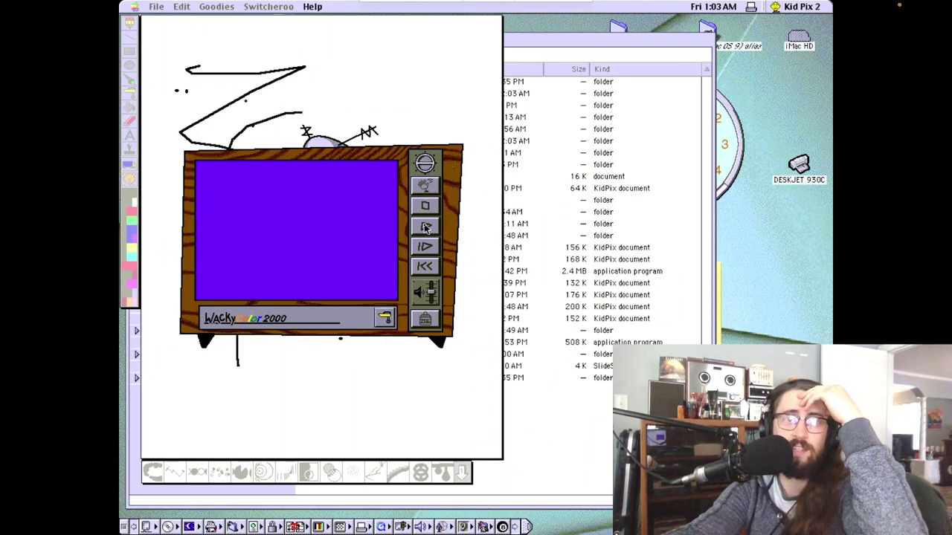
Load the slid 1 file from the QuickPix folder into Wacky TV
{"action": "left_click", "coordinate": [425, 164]}
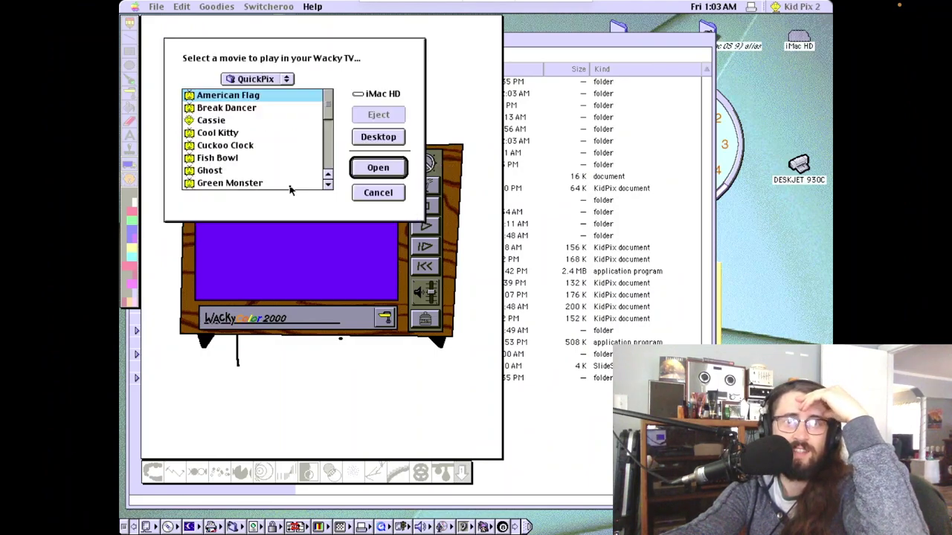
{"action": "left_click", "coordinate": [330, 160]}
{"action": "left_click", "coordinate": [205, 171]}
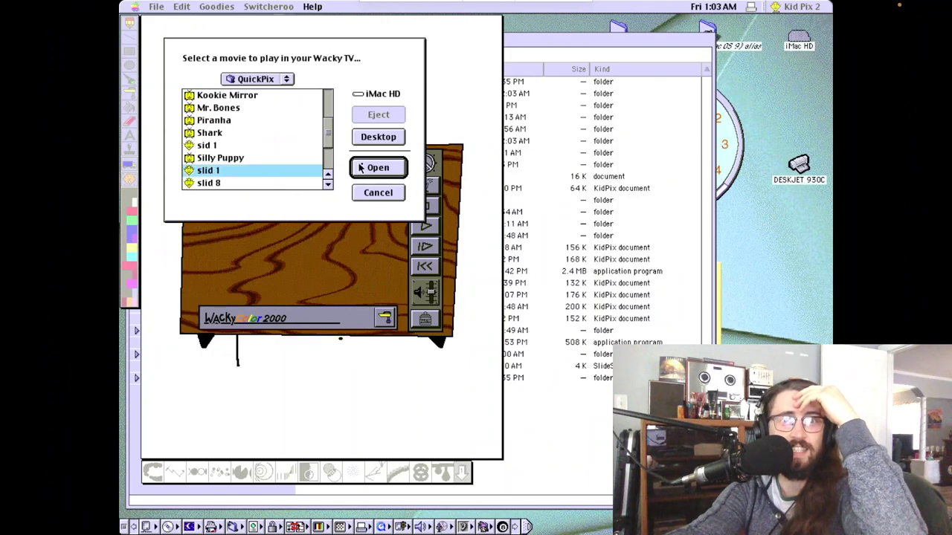
{"action": "left_click", "coordinate": [378, 168]}
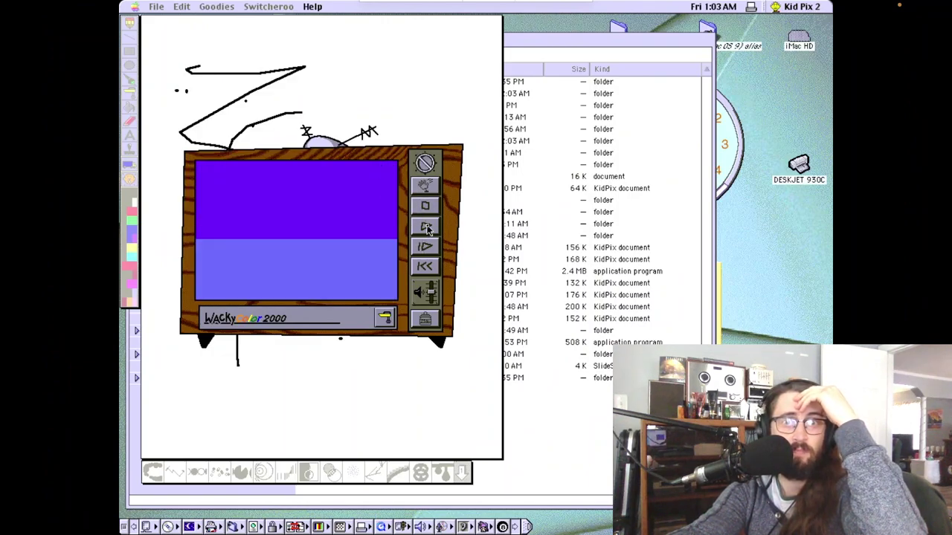
Load the Volcano movie from the QuickPix folder, play it, and leave Wacky TV to return to the canvas
{"action": "left_click", "coordinate": [425, 163]}
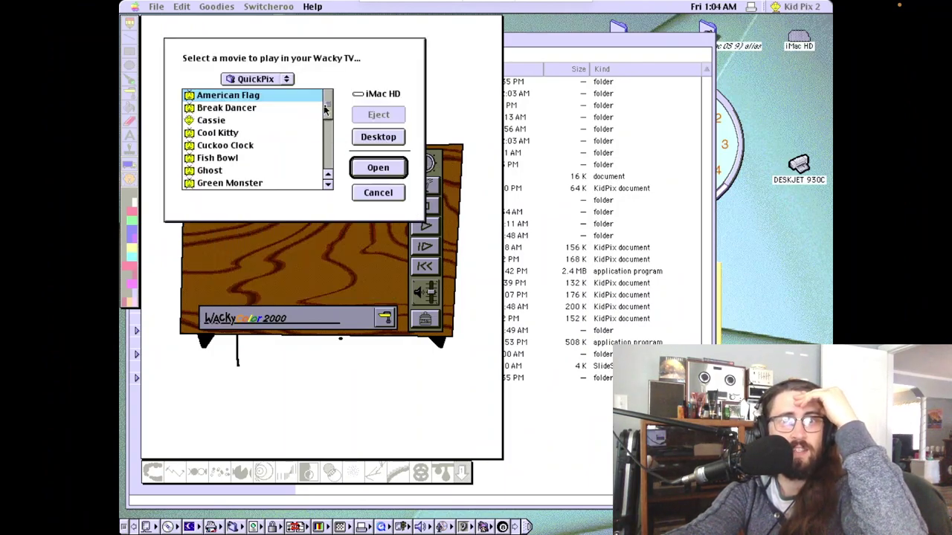
{"action": "left_click_drag", "start_coordinate": [327, 109], "coordinate": [327, 157]}
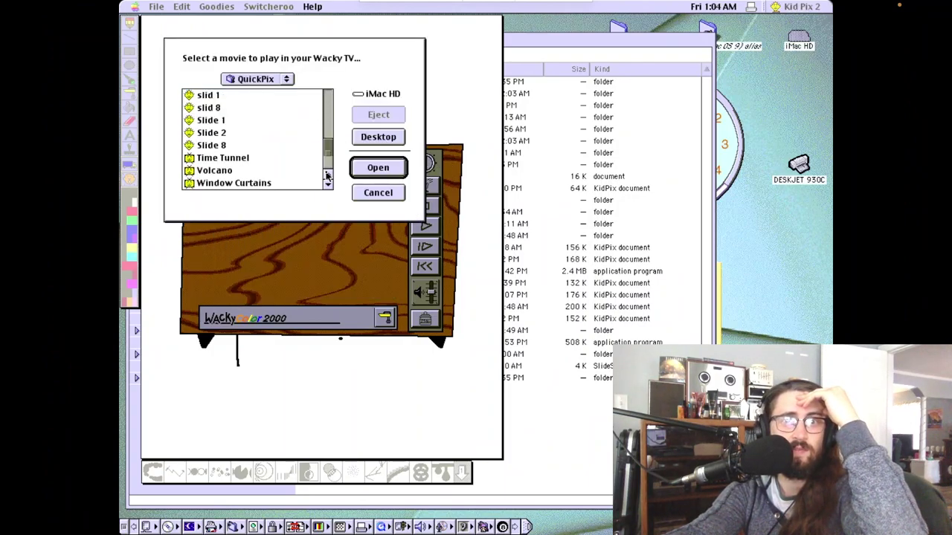
{"action": "left_click", "coordinate": [228, 172]}
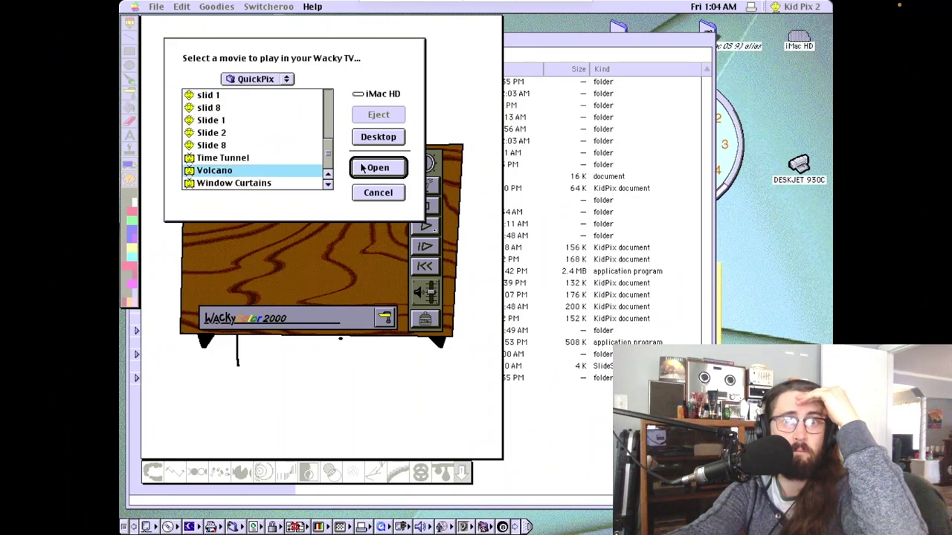
{"action": "left_click", "coordinate": [376, 168]}
{"action": "left_click", "coordinate": [436, 233]}
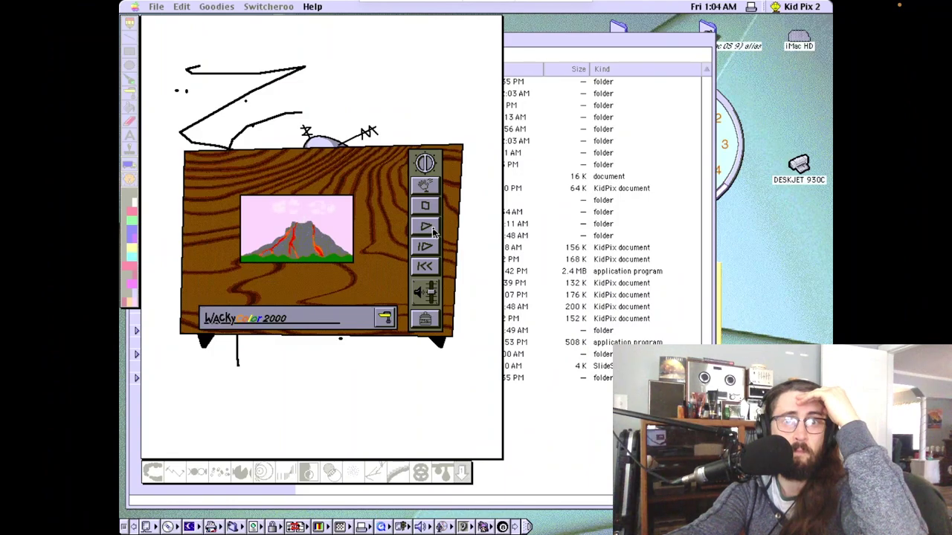
{"action": "left_click", "coordinate": [424, 186]}
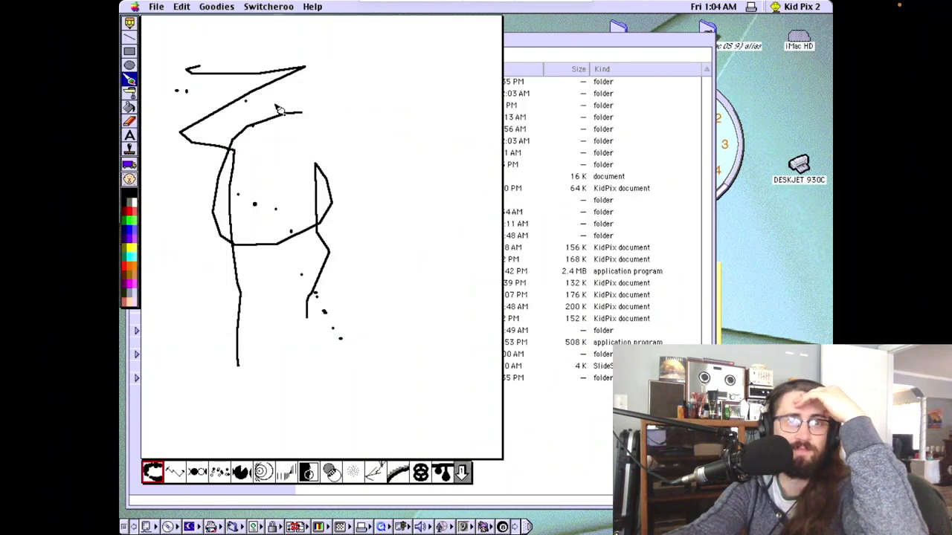
Swap the hidden pictures set to Hidden Pictures-Wonderland
{"action": "left_click", "coordinate": [269, 6]}
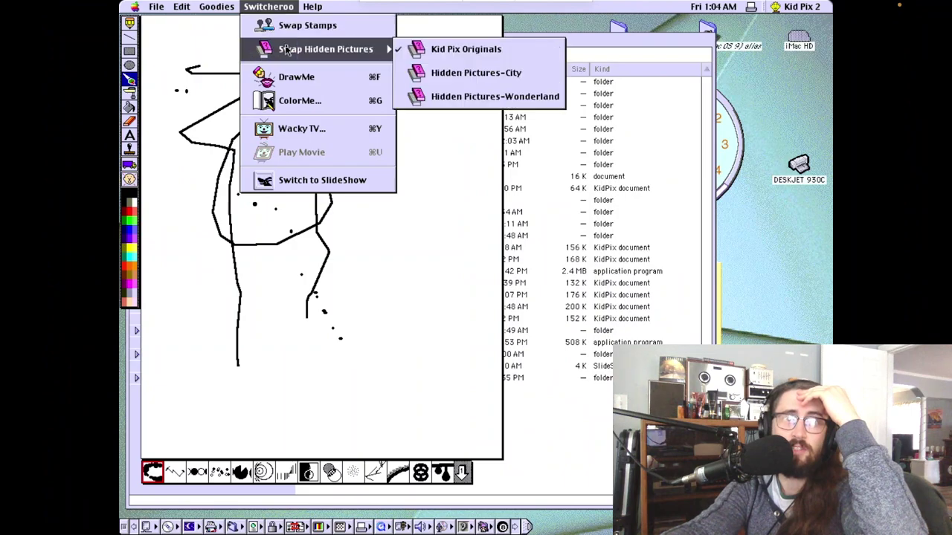
{"action": "mouse_move", "coordinate": [292, 59]}
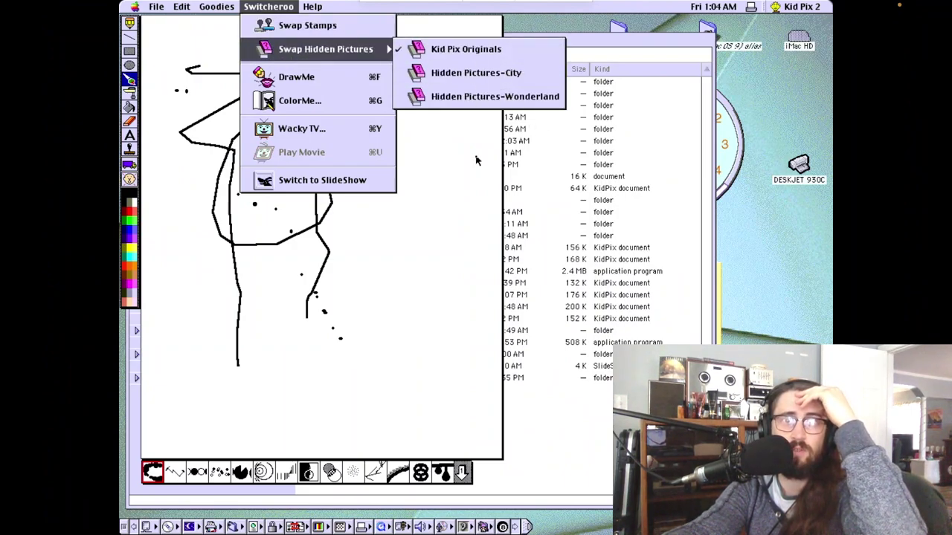
{"action": "left_click", "coordinate": [463, 97]}
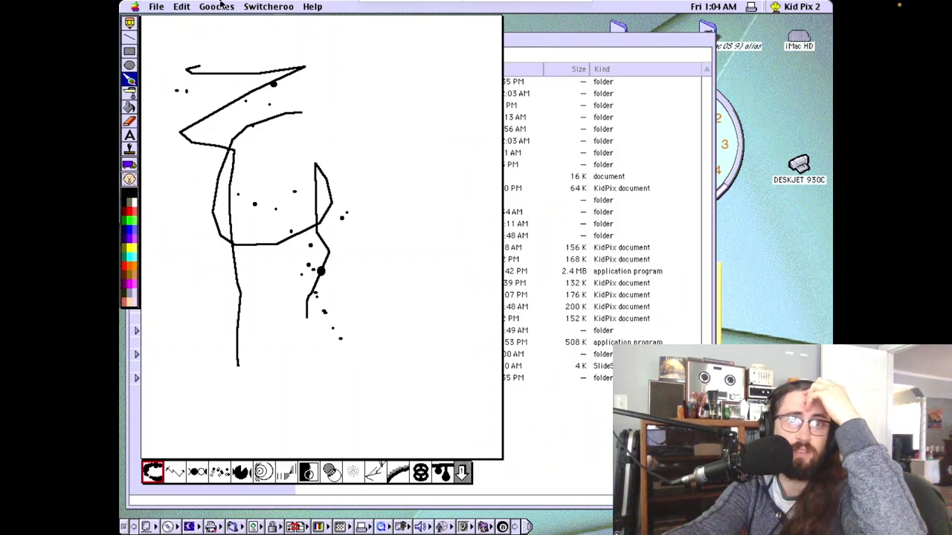
Quit Kid Pix 2 without saving the untitled drawing
{"action": "left_click", "coordinate": [182, 7]}
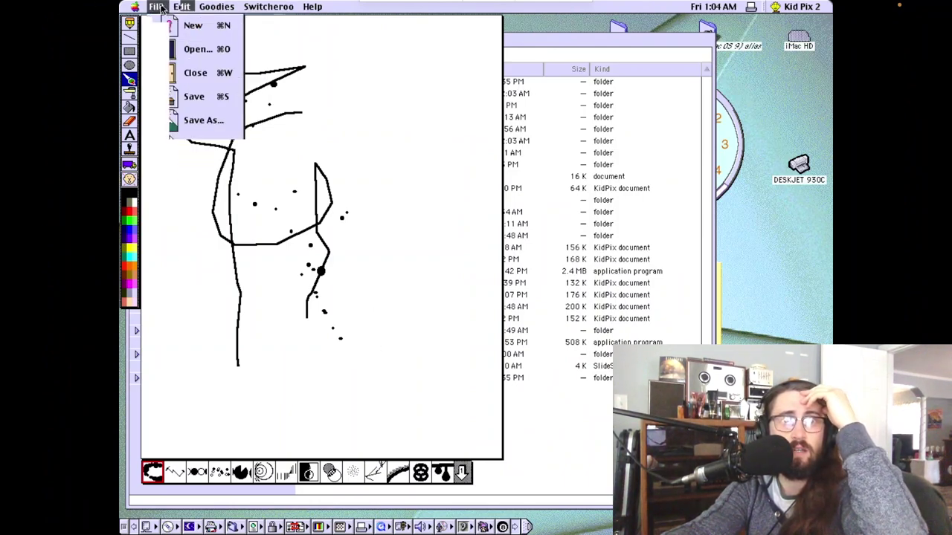
{"action": "left_click", "coordinate": [182, 168]}
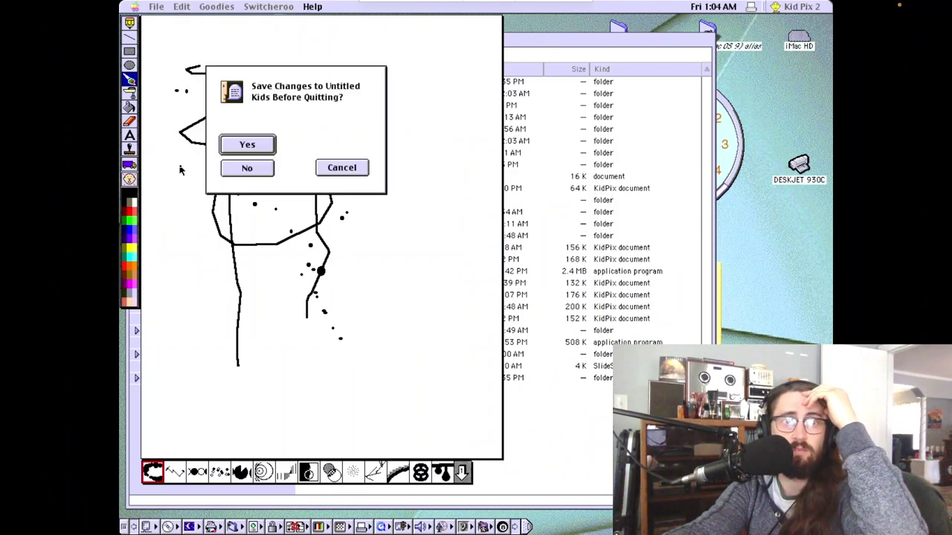
{"action": "left_click", "coordinate": [234, 172]}
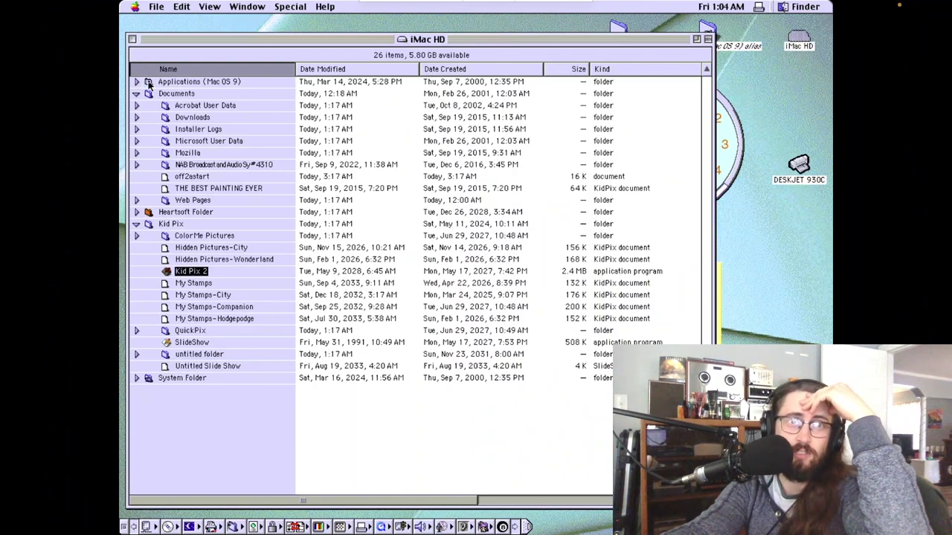
Open the Applications (Mac OS 9) folder from iMac HD and close the iMac HD window
{"action": "double_click", "coordinate": [148, 83]}
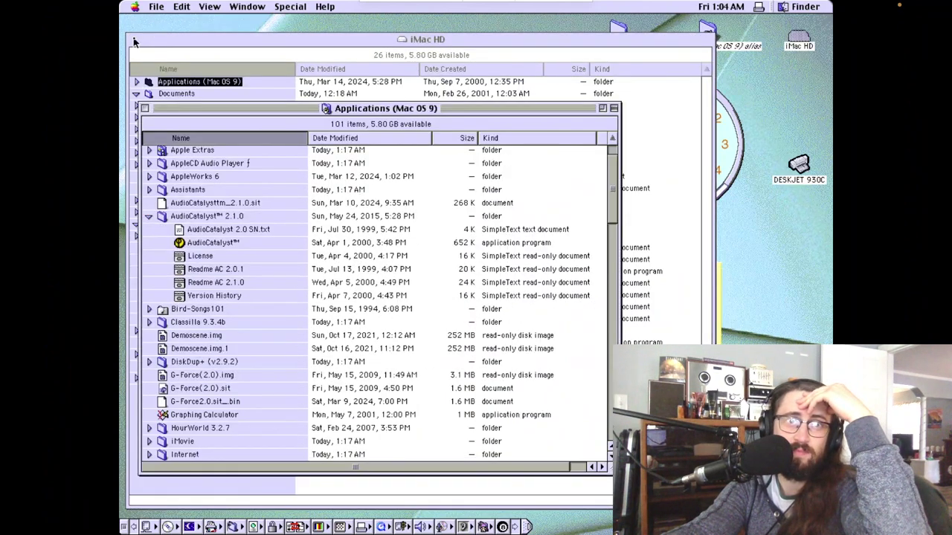
{"action": "left_click", "coordinate": [134, 42]}
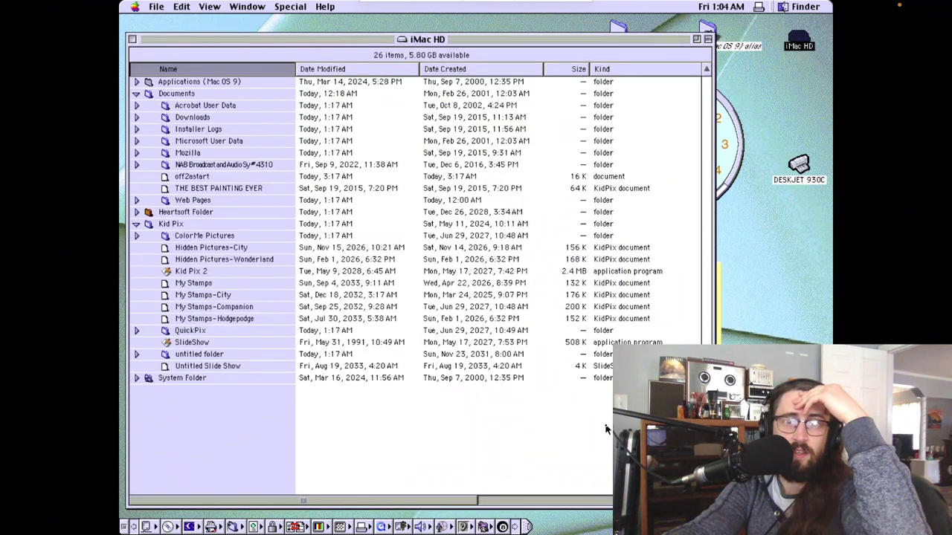
{"action": "left_click", "coordinate": [134, 41]}
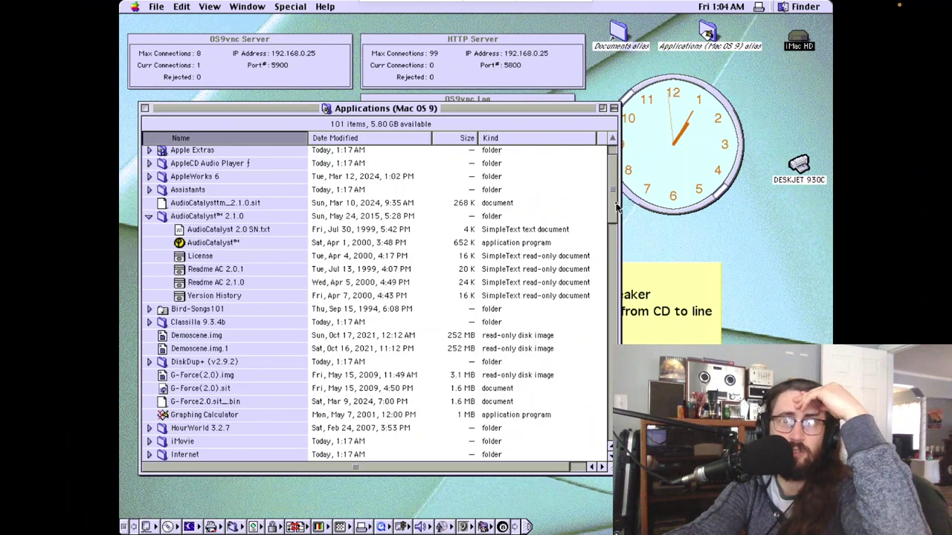
Launch Wolfenstein 3D from its folder in Applications (Mac OS 9) and start the Escape from Wolfenstein scenario
{"action": "left_click_drag", "start_coordinate": [614, 204], "coordinate": [613, 431]}
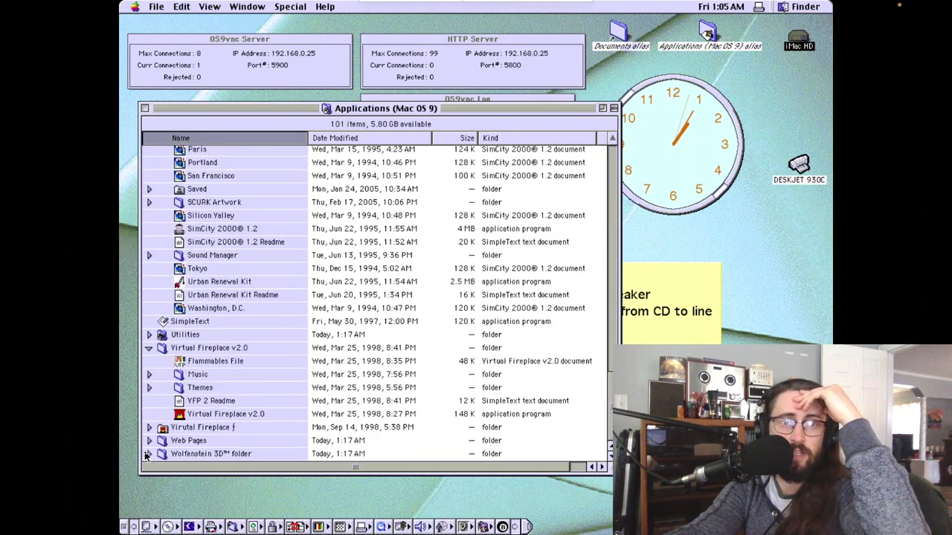
{"action": "left_click", "coordinate": [148, 454]}
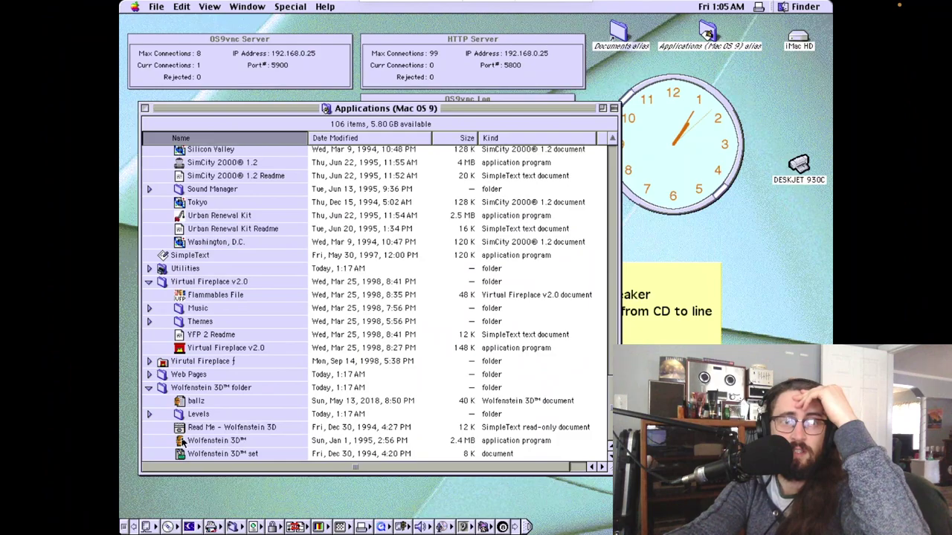
{"action": "double_click", "coordinate": [177, 441]}
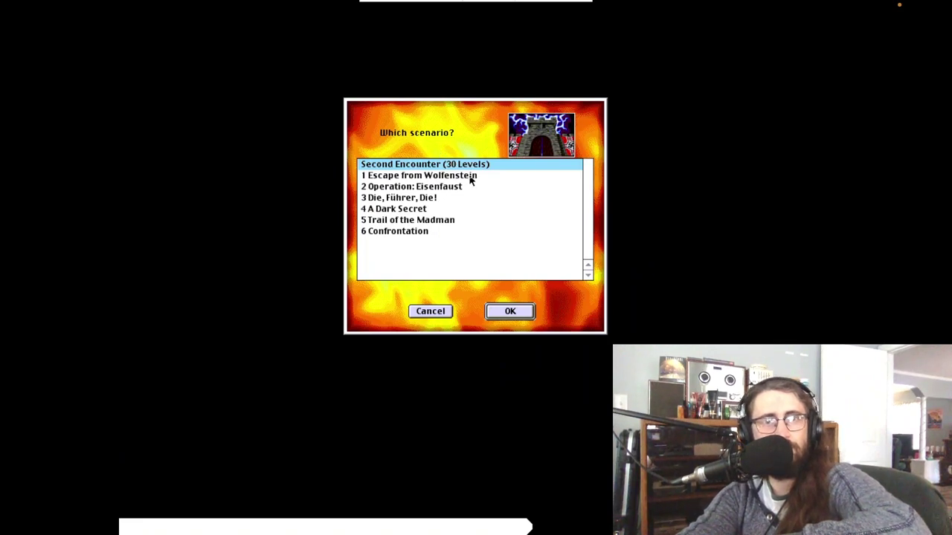
{"action": "left_click", "coordinate": [386, 178]}
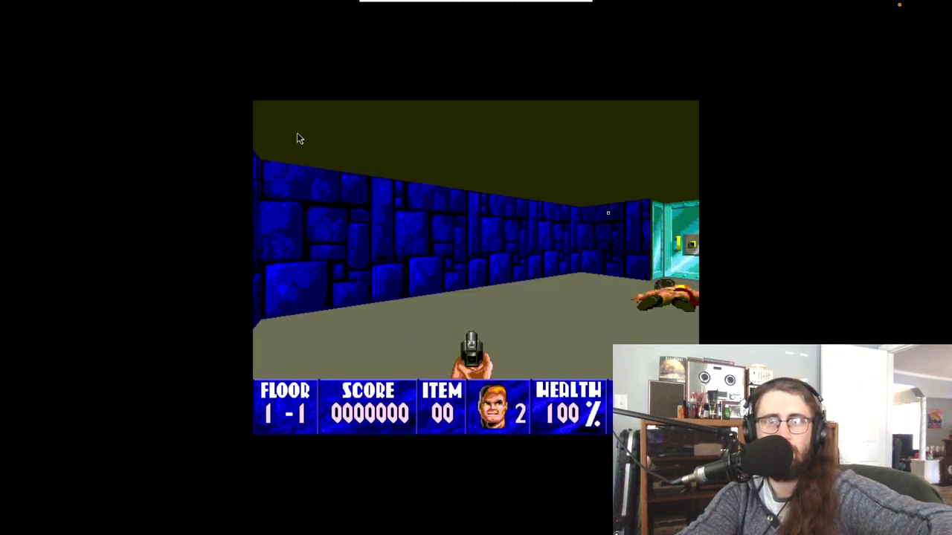
Turn and move around the starting room of floor 1-1 to try out the game
{"action": "key", "text": "Left"}
{"action": "key", "text": "Right"}
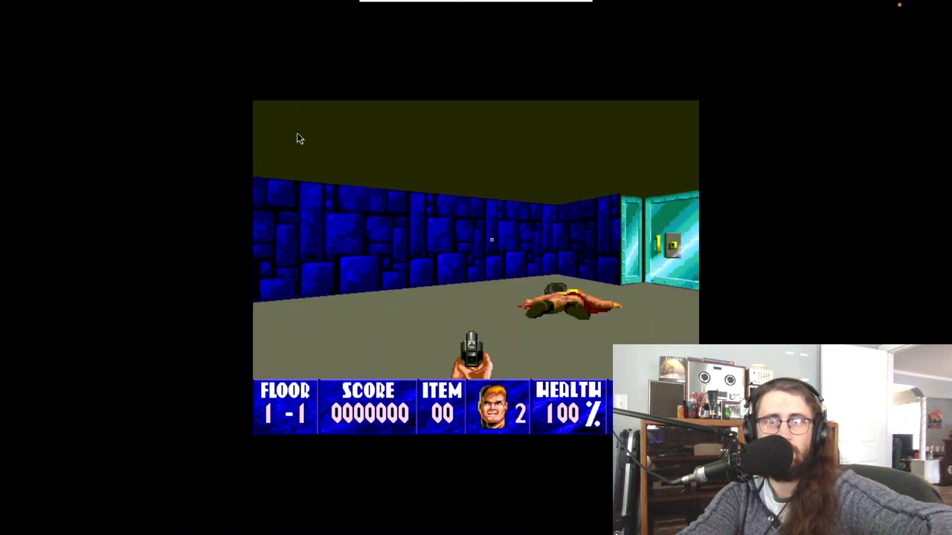
{"action": "key", "text": "Left"}
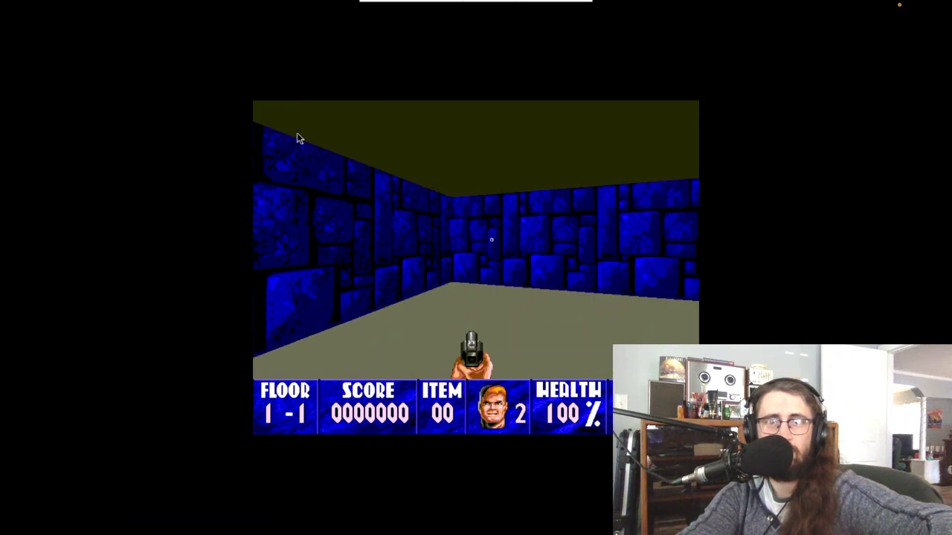
{"action": "key", "text": "Left"}
{"action": "key", "text": "Right"}
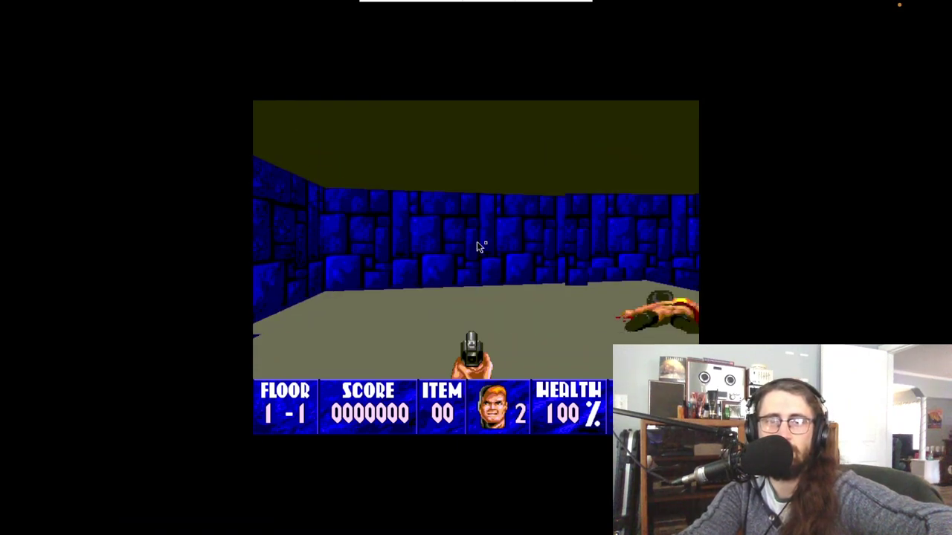
{"action": "key", "text": "Left"}
{"action": "key", "text": "Right"}
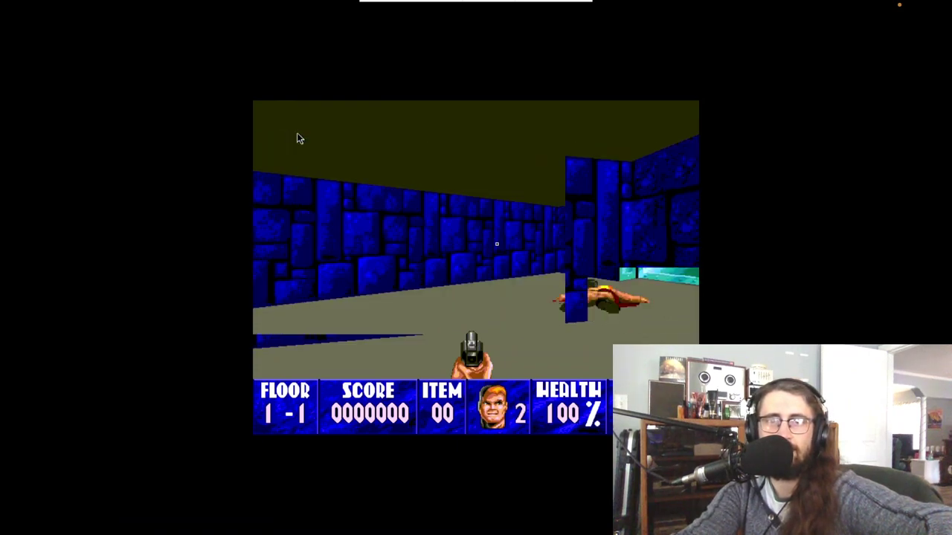
{"action": "key", "text": "Left"}
{"action": "key", "text": "Right"}
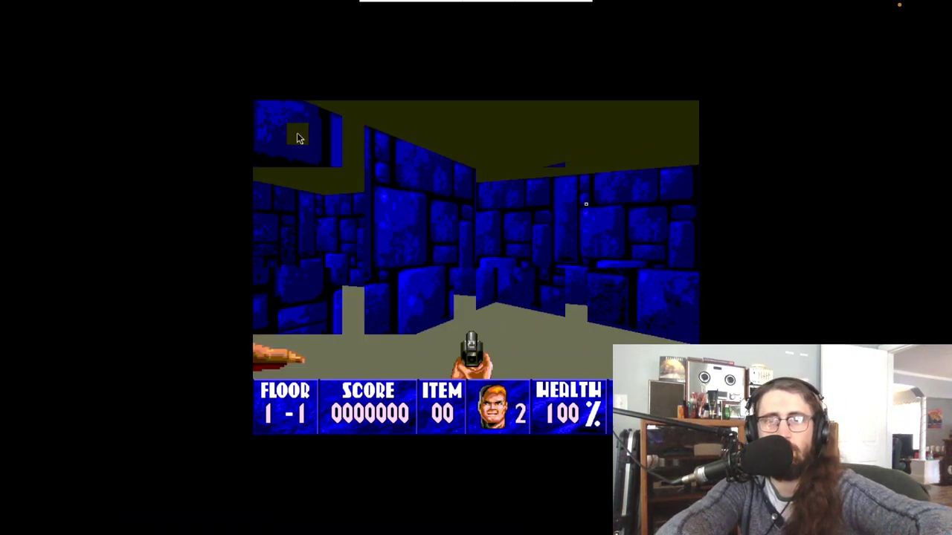
{"action": "key", "text": "Down"}
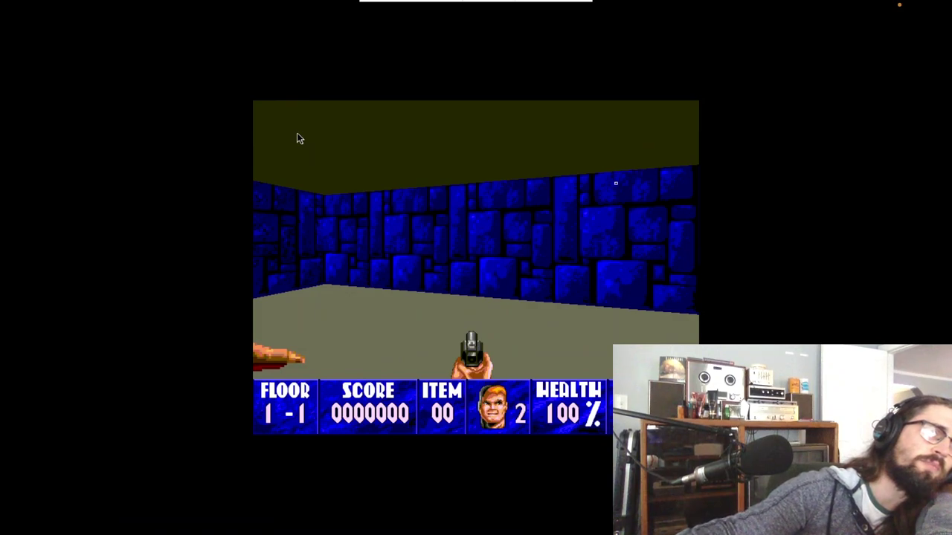
Look around the blue-walled starting room of floor 1-1 from all sides, including the fallen guard and the teal door
{"action": "key", "text": "Left"}
{"action": "key", "text": "Left"}
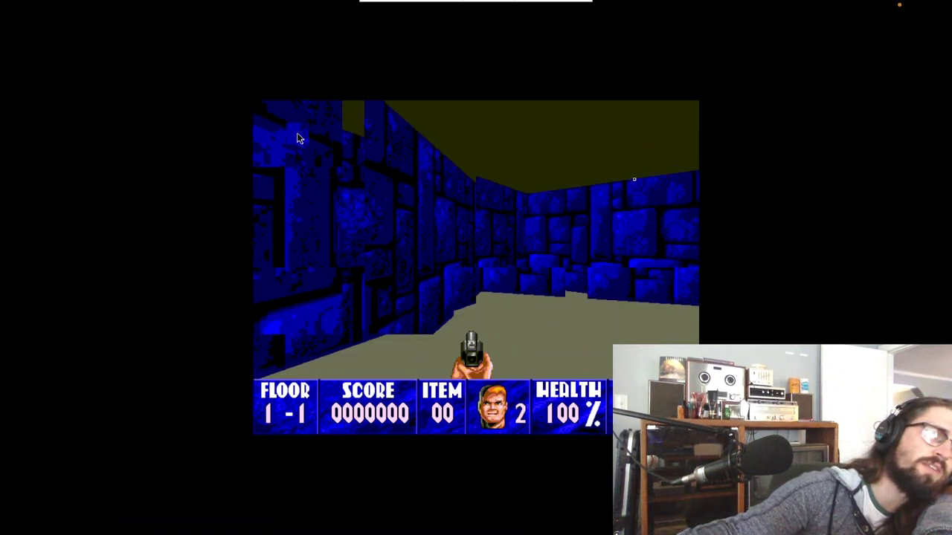
{"action": "key", "text": "Up"}
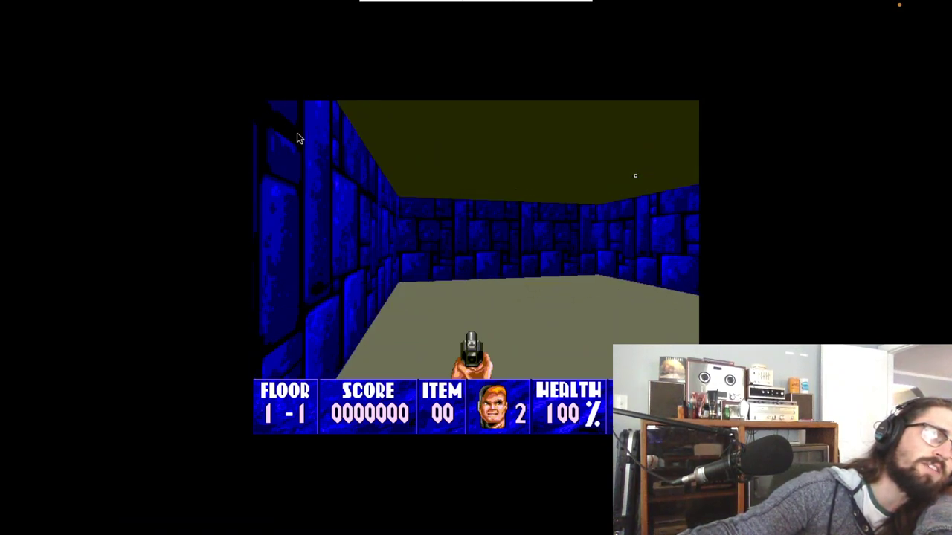
{"action": "key", "text": "Left"}
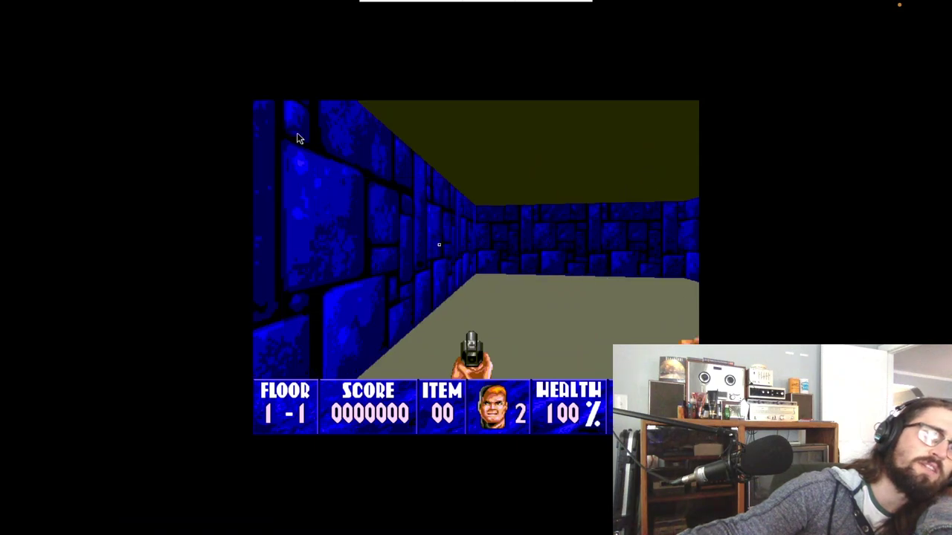
{"action": "key", "text": "Left"}
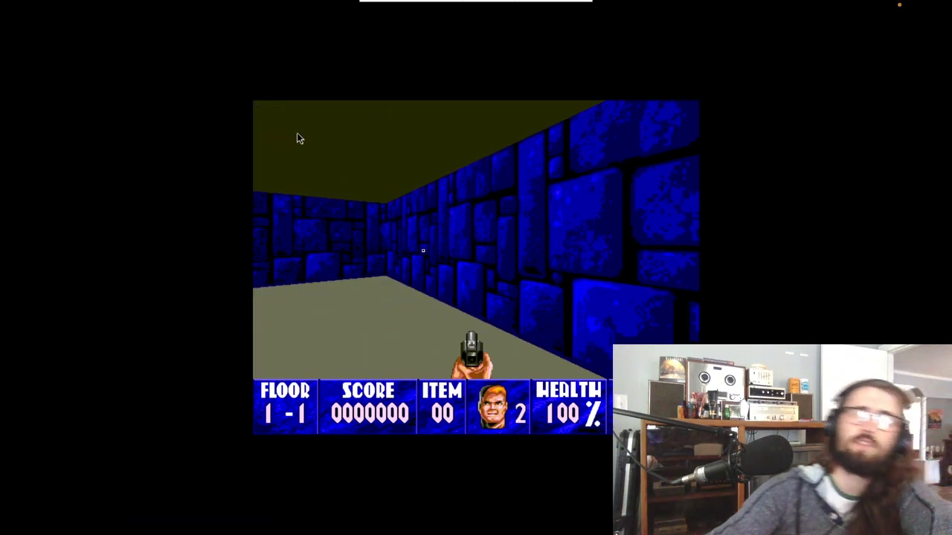
{"action": "key", "text": "Left"}
{"action": "key", "text": "Right"}
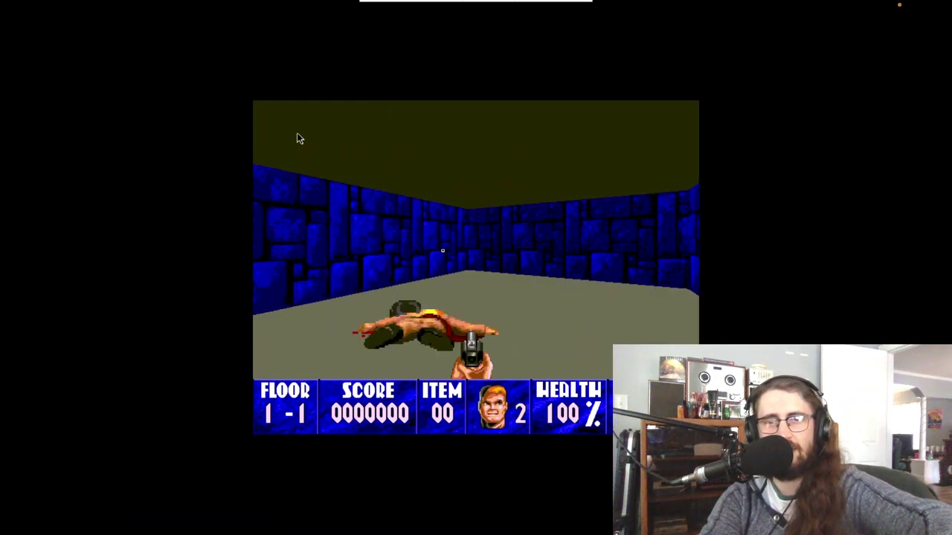
{"action": "key", "text": "Right"}
{"action": "key", "text": "Up"}
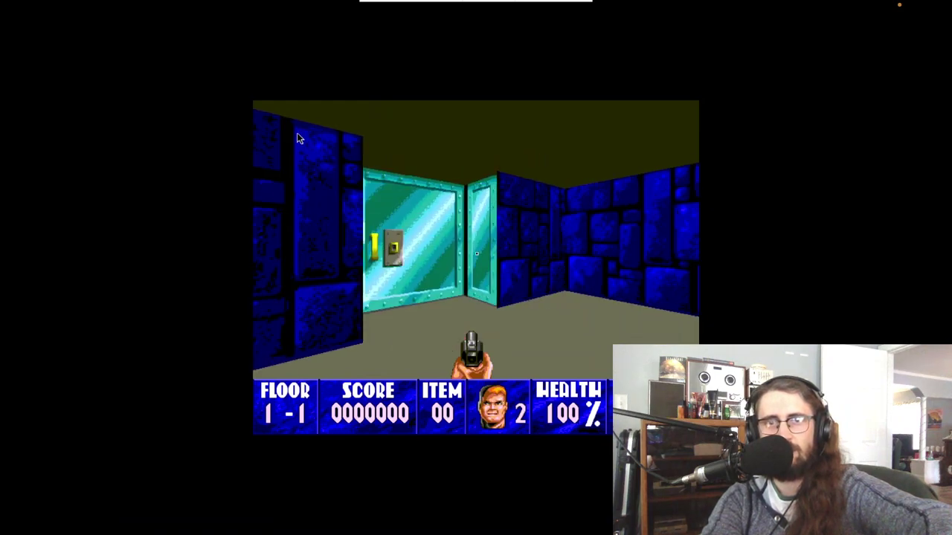
{"action": "key", "text": "Right"}
{"action": "key", "text": "Left"}
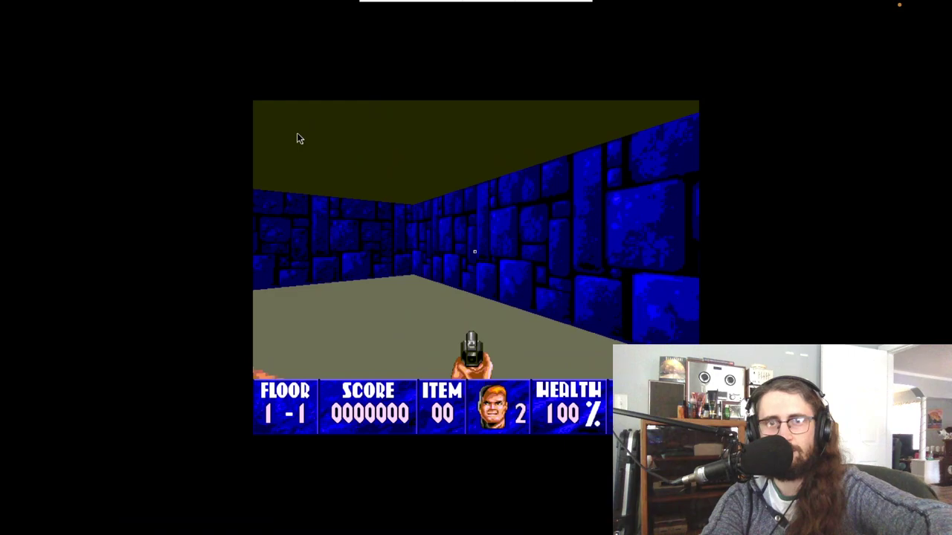
{"action": "key", "text": "Left"}
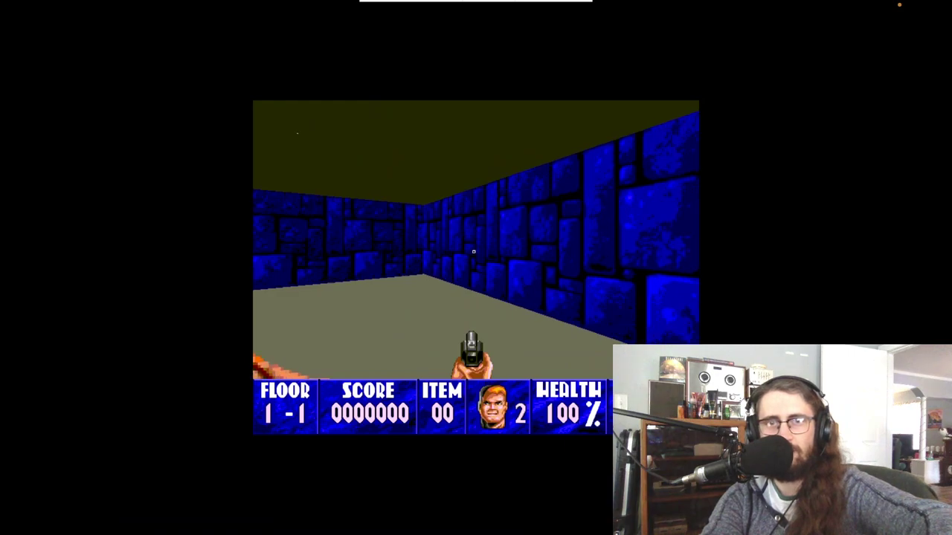
{"action": "key", "text": "Right"}
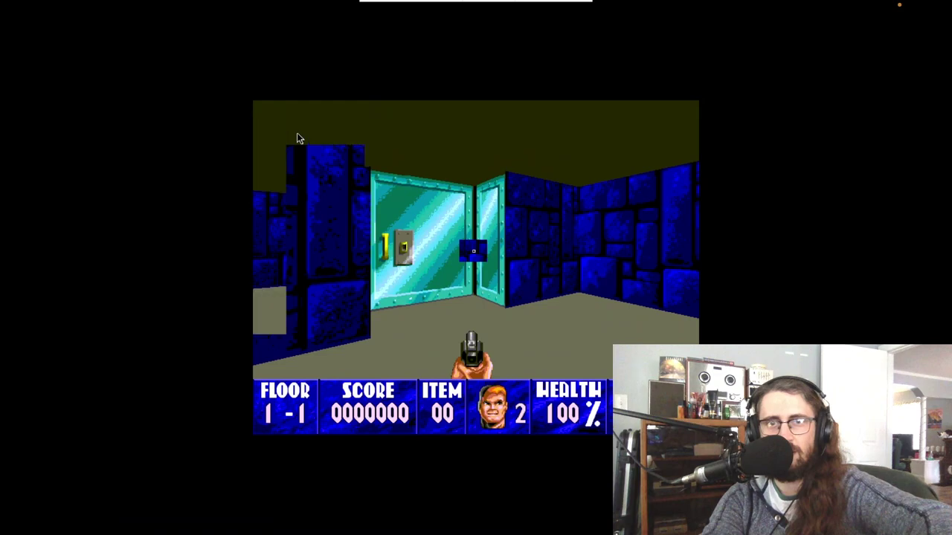
{"action": "key", "text": "Right"}
{"action": "key", "text": "Down"}
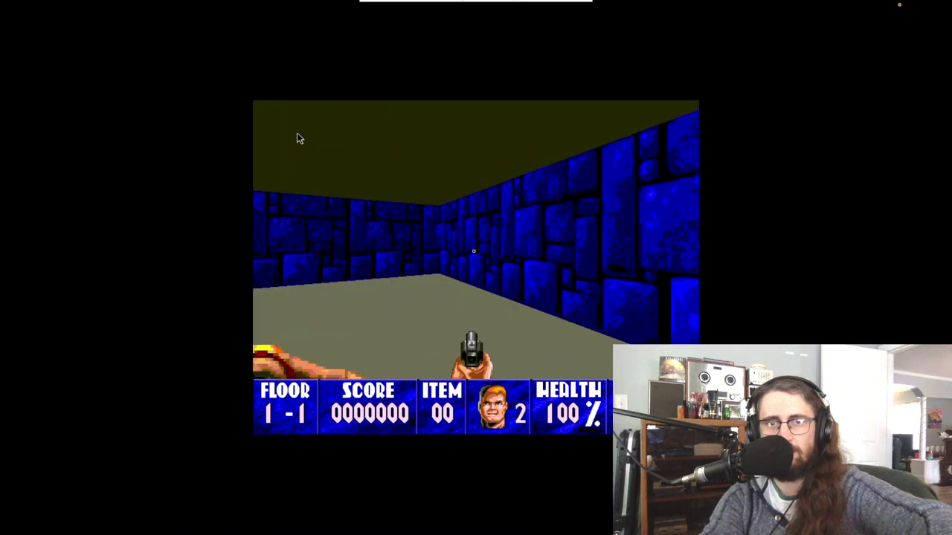
{"action": "key", "text": "Left"}
{"action": "key", "text": "Right"}
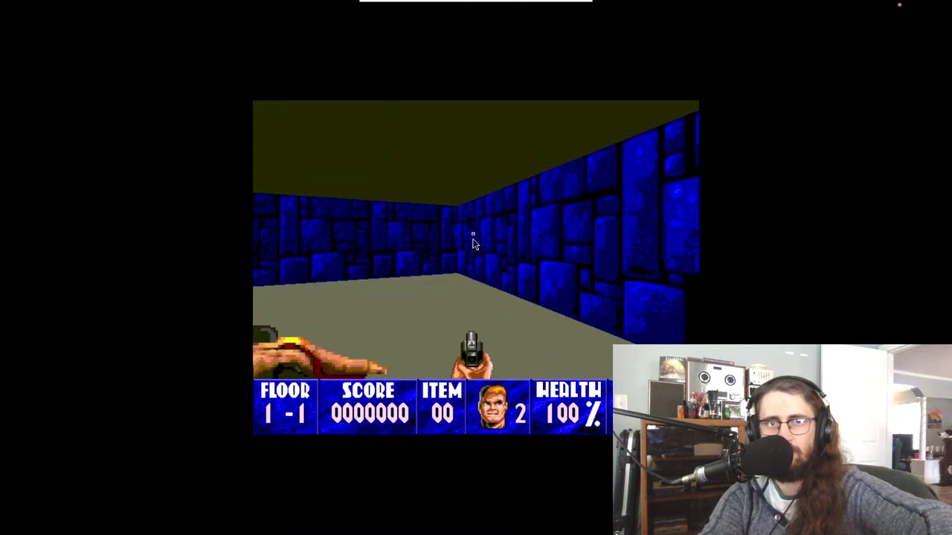
{"action": "key", "text": "Left"}
{"action": "key", "text": "Right"}
{"action": "key", "text": "Left"}
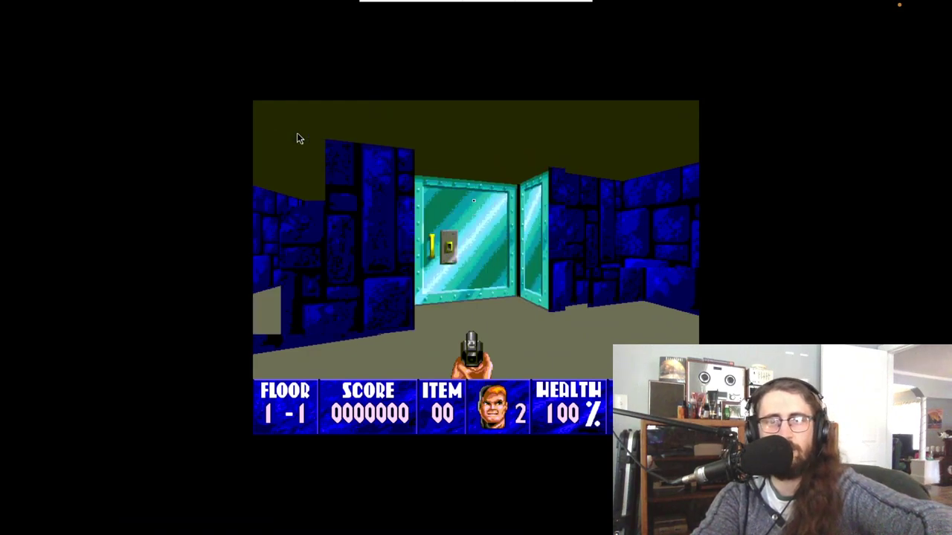
{"action": "key", "text": "Right"}
{"action": "key", "text": "Left"}
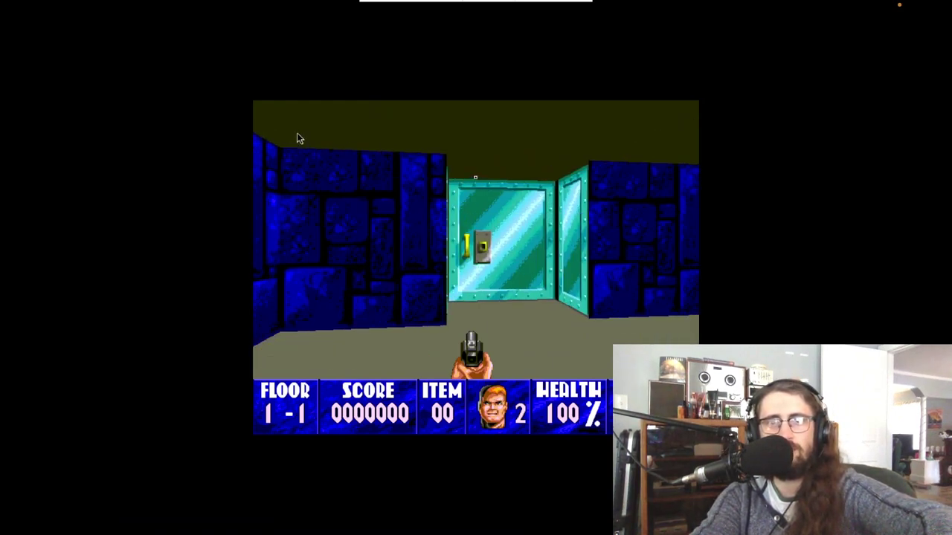
{"action": "key", "text": "Right"}
{"action": "key", "text": "Left"}
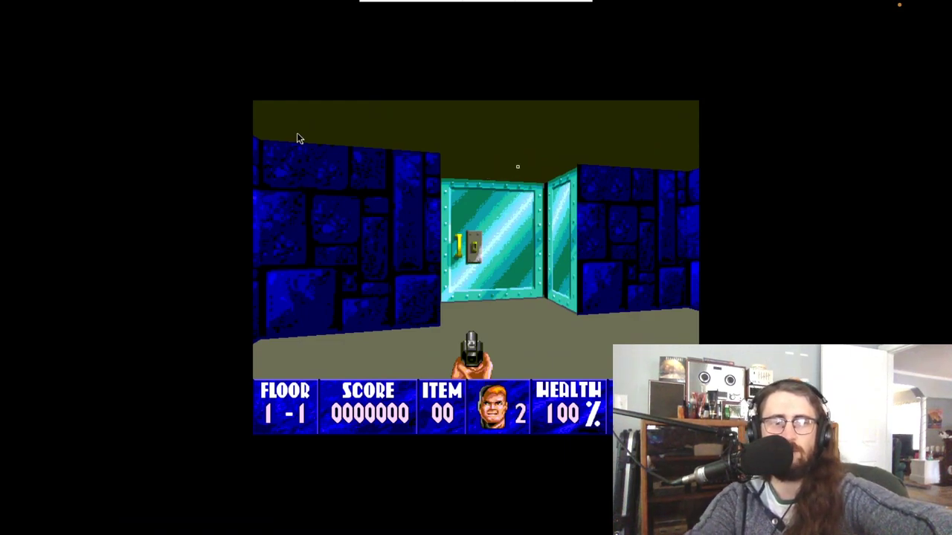
{"action": "key", "text": "Right"}
{"action": "key", "text": "Left"}
{"action": "key", "text": "Left"}
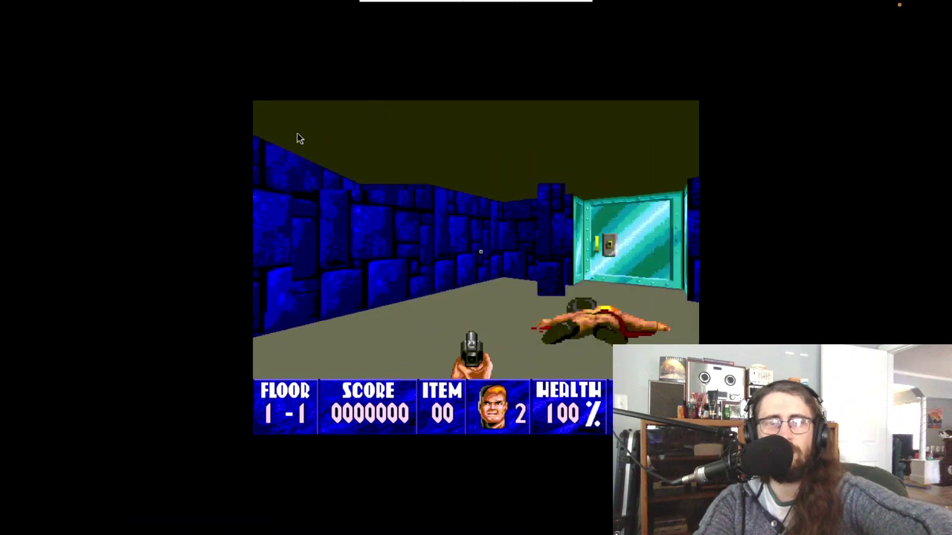
Quit Wolfenstein 3D without saving the game in progress and close the Applications (Mac OS 9) window
{"action": "key", "text": "Escape"}
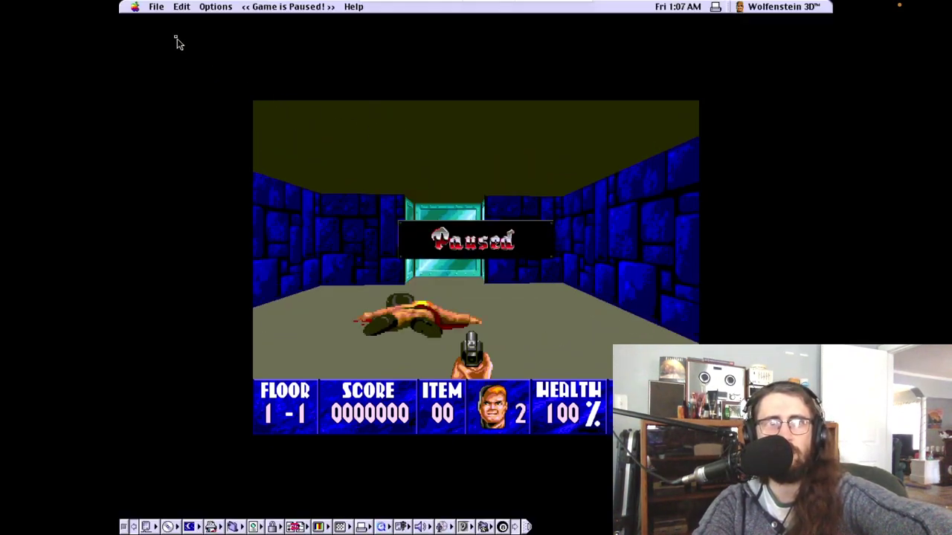
{"action": "left_click", "coordinate": [156, 8]}
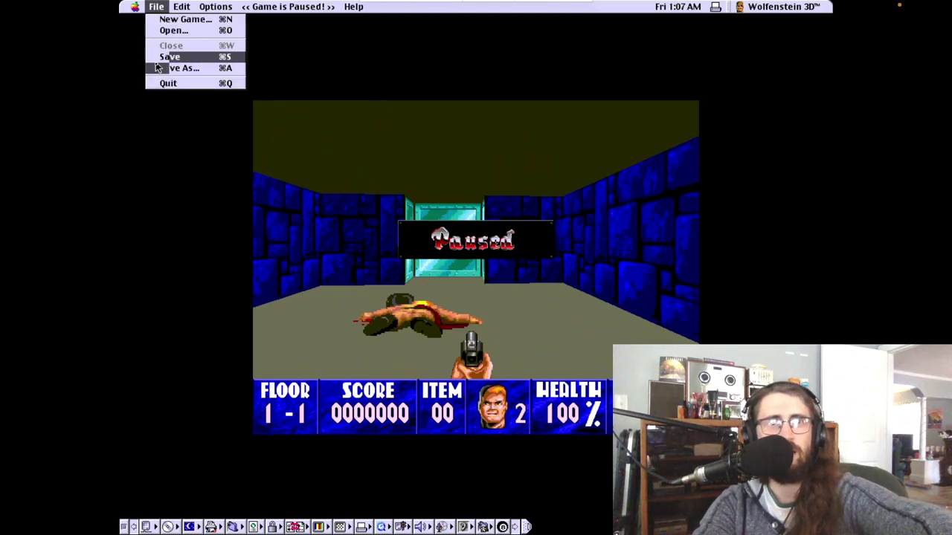
{"action": "left_click", "coordinate": [164, 84]}
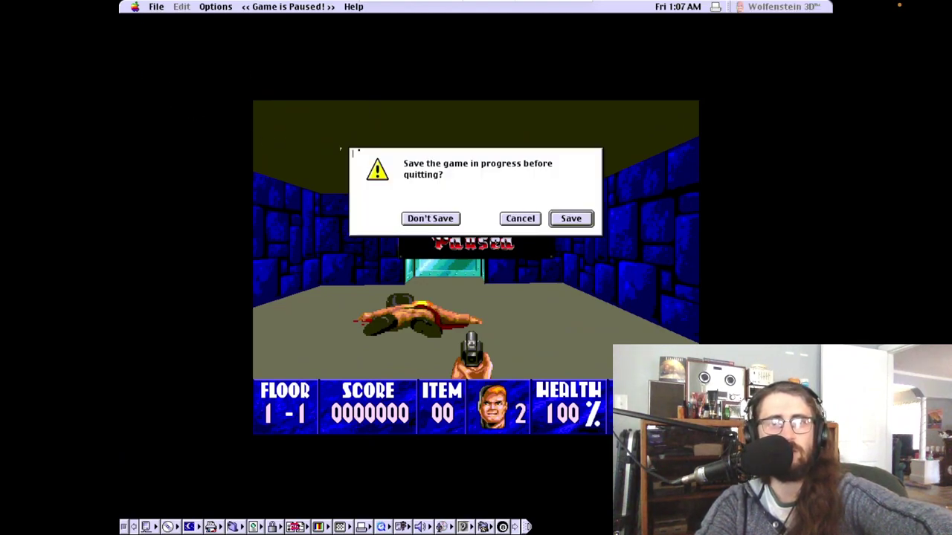
{"action": "left_click", "coordinate": [449, 219]}
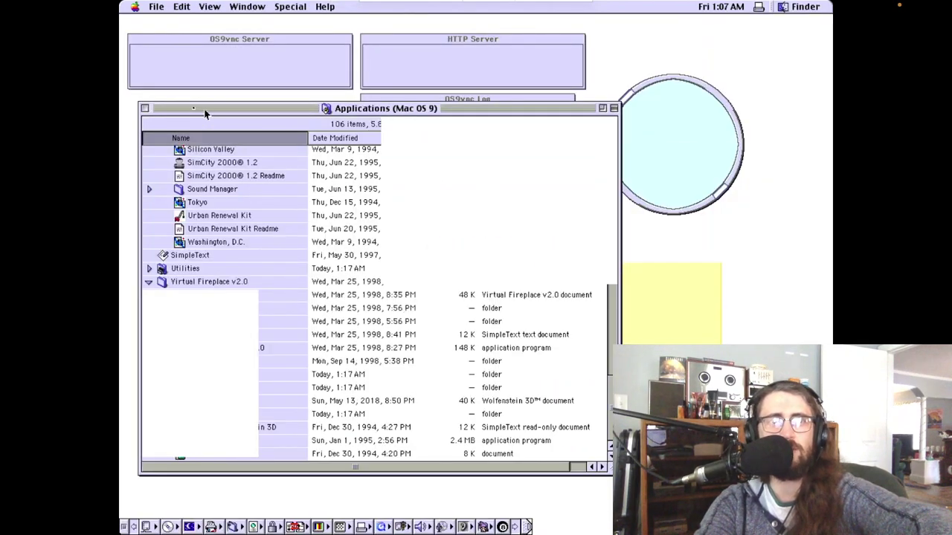
{"action": "left_click", "coordinate": [145, 109]}
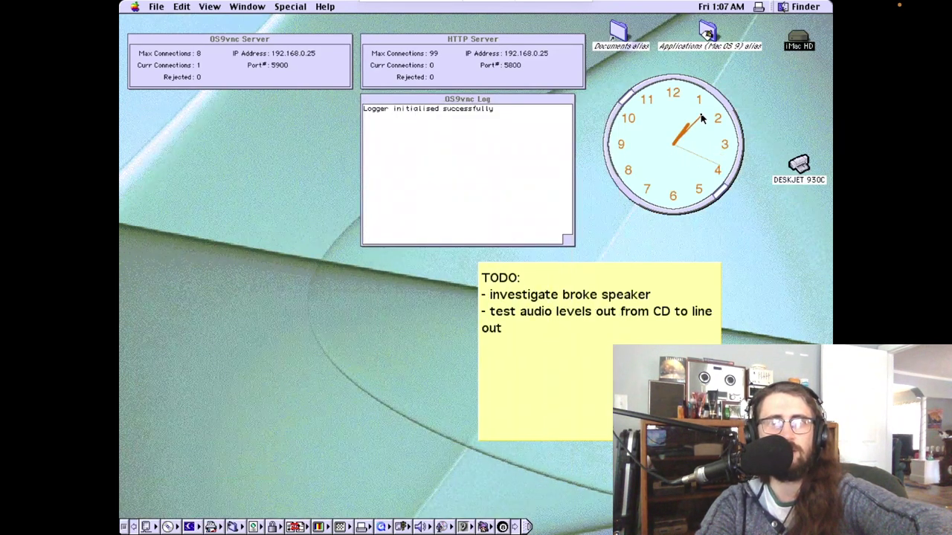